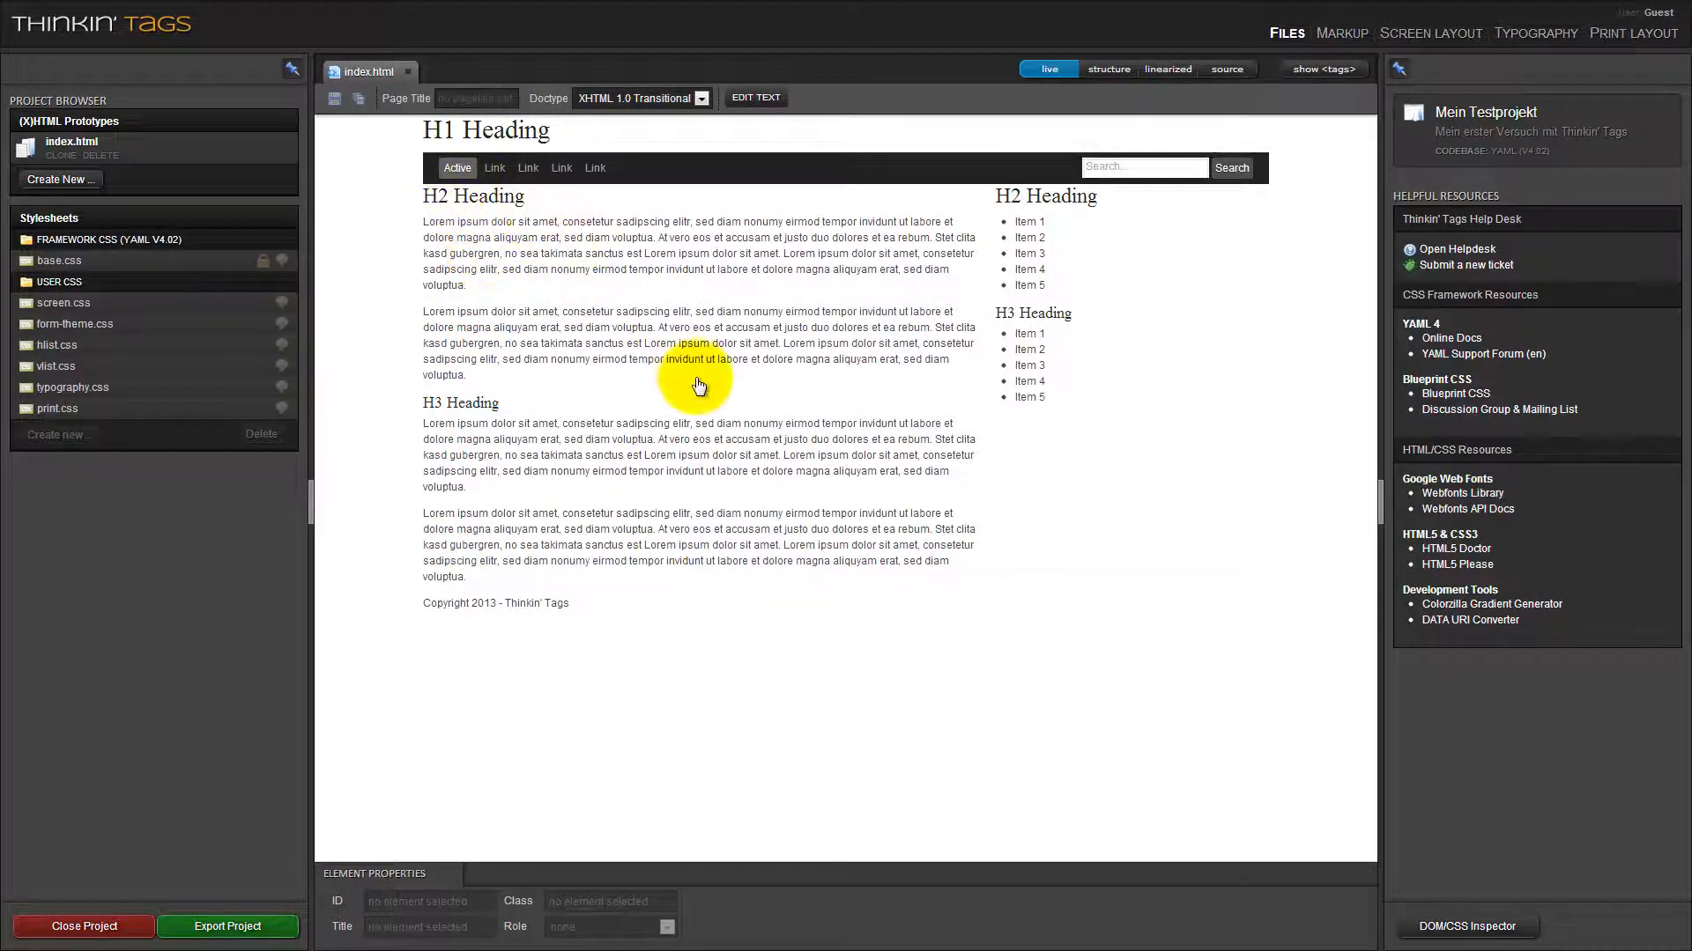
Open the screen layout settings and check the list of available stylesheets, keeping screen.css active.
left_click(1422, 41)
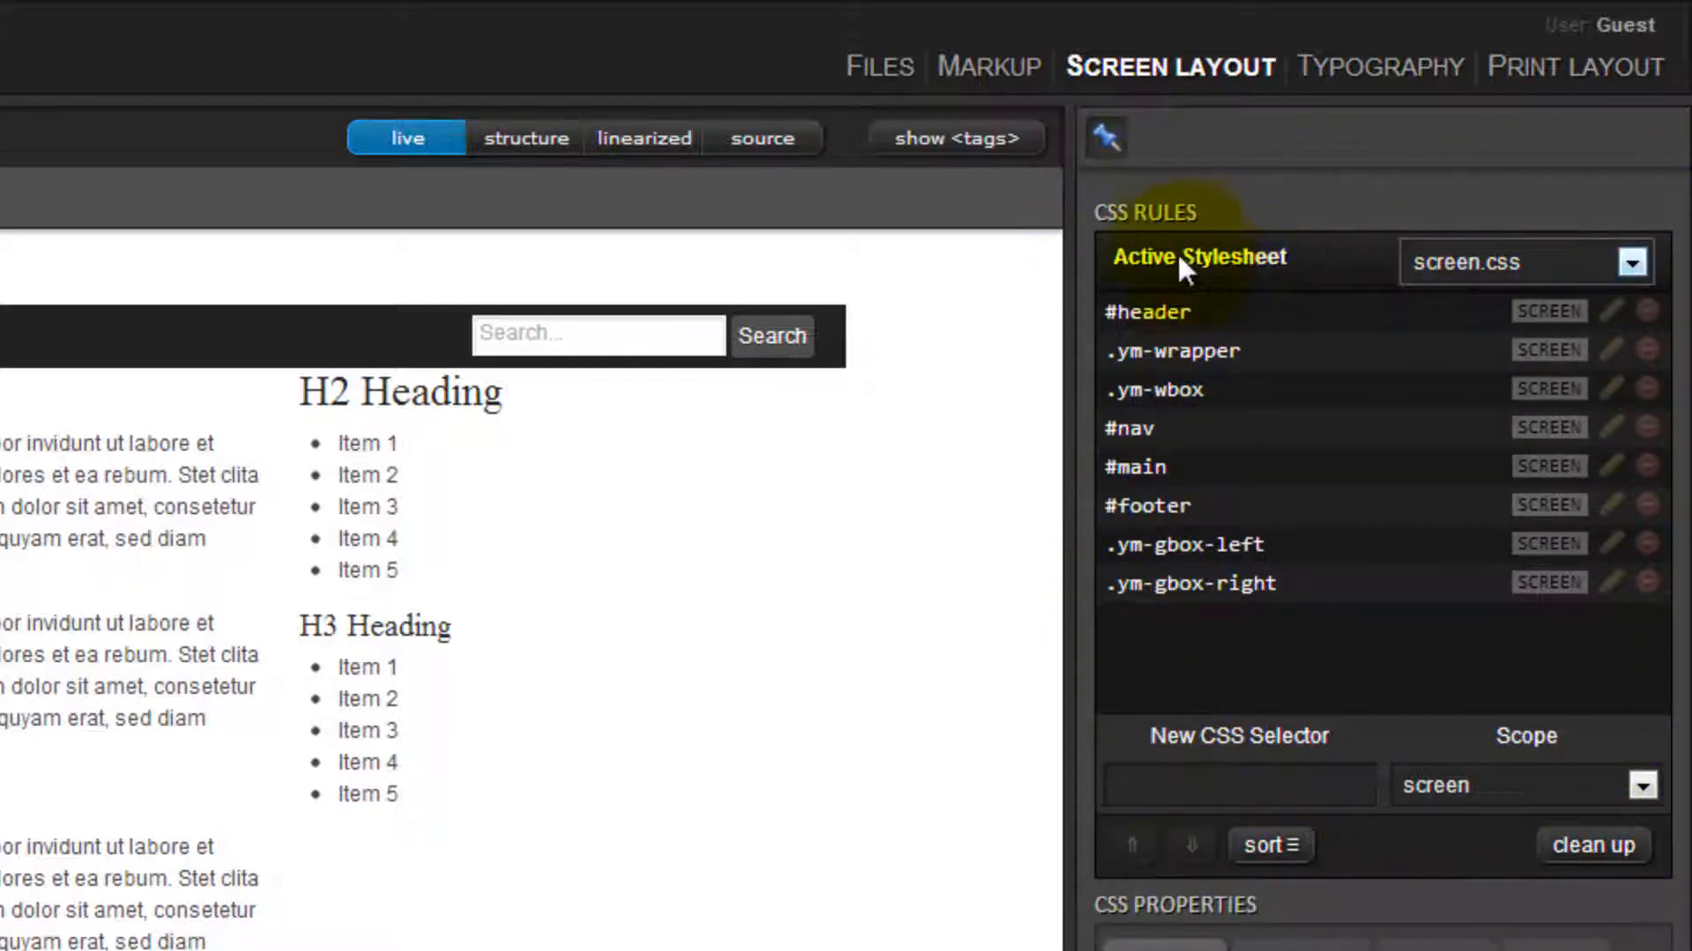
left_click(1446, 262)
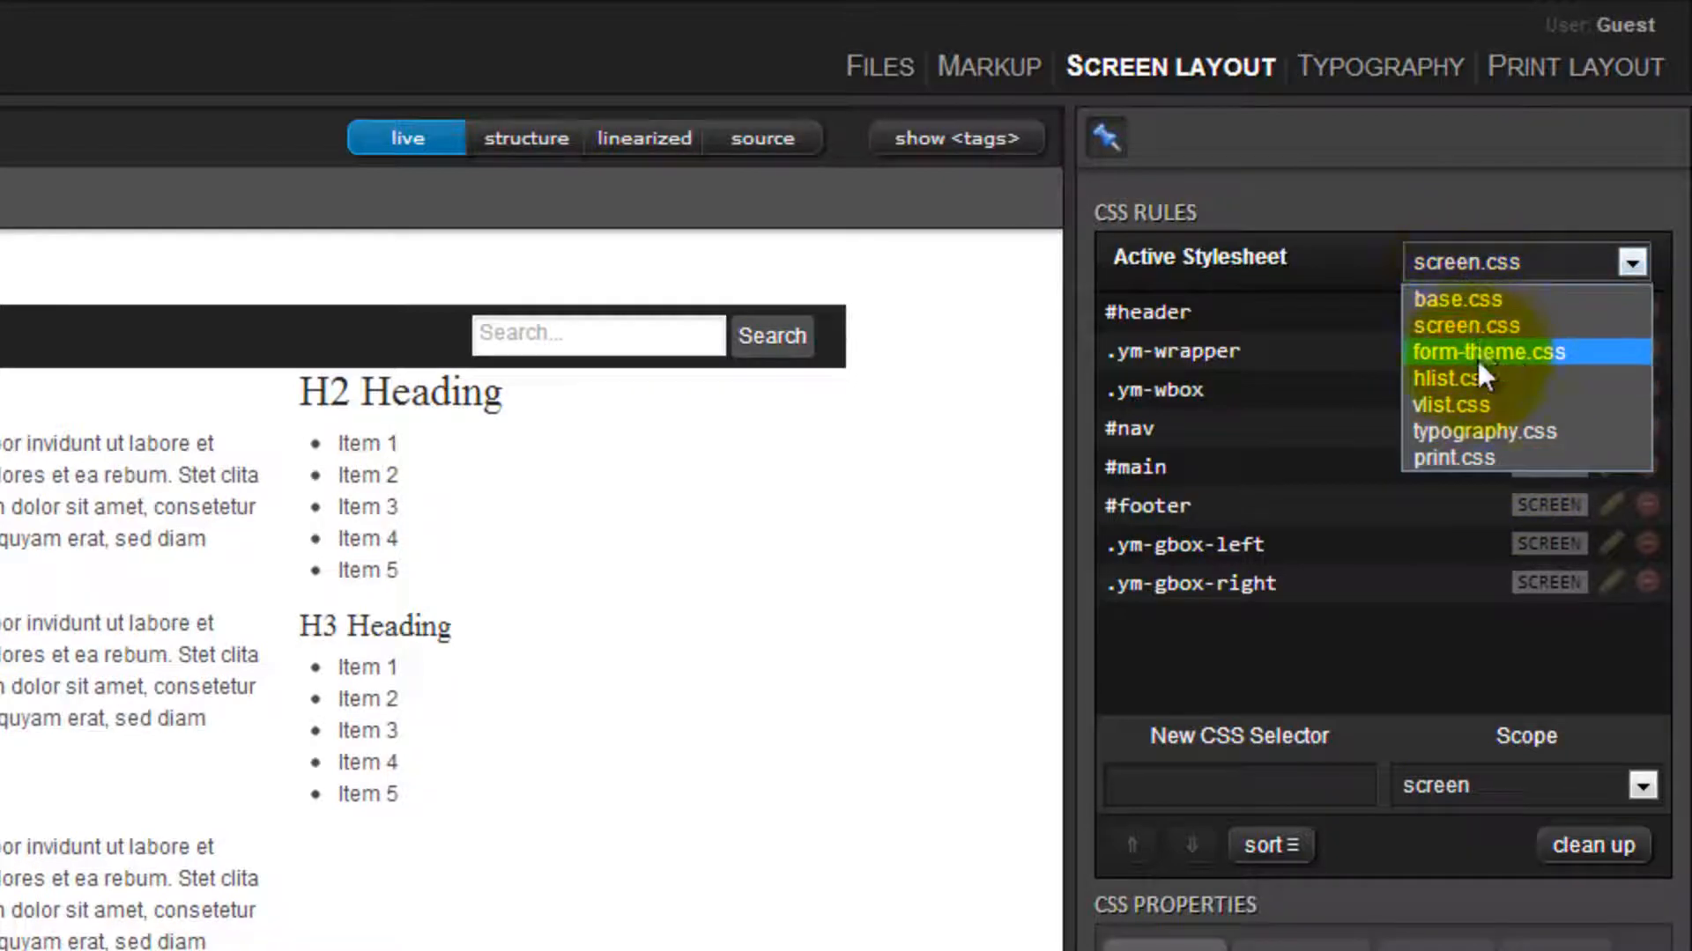
left_click(1361, 257)
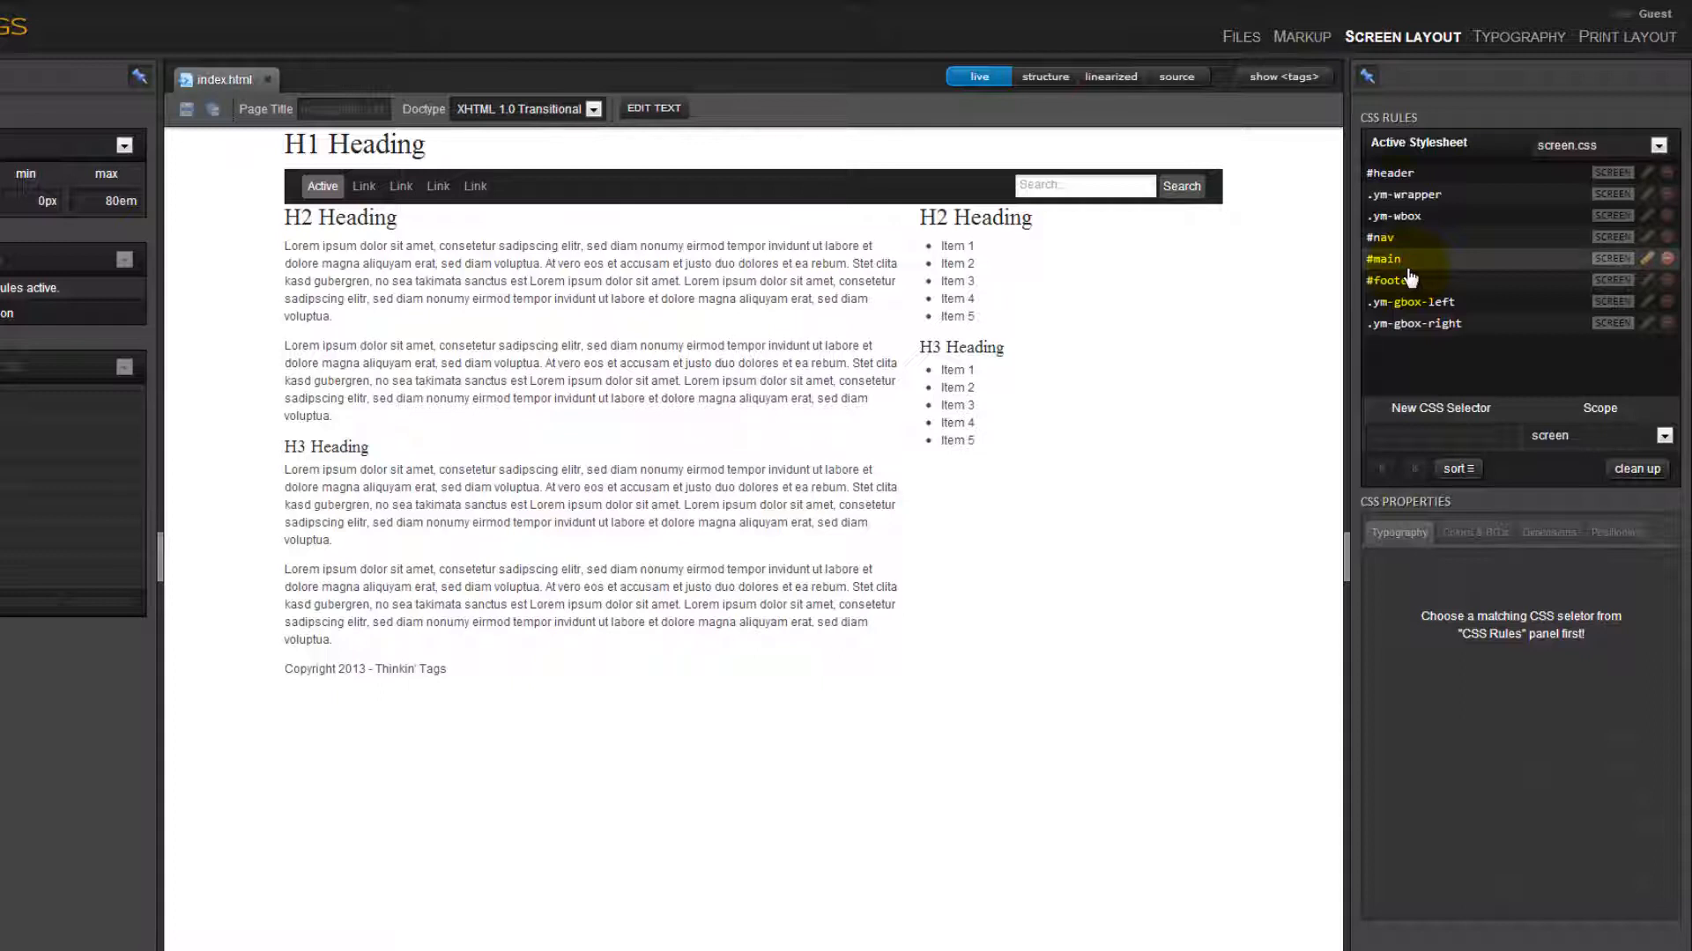
Go through the rules of screen.css, selecting #header, .ym-wbox and finally #nav.
left_click(1376, 174)
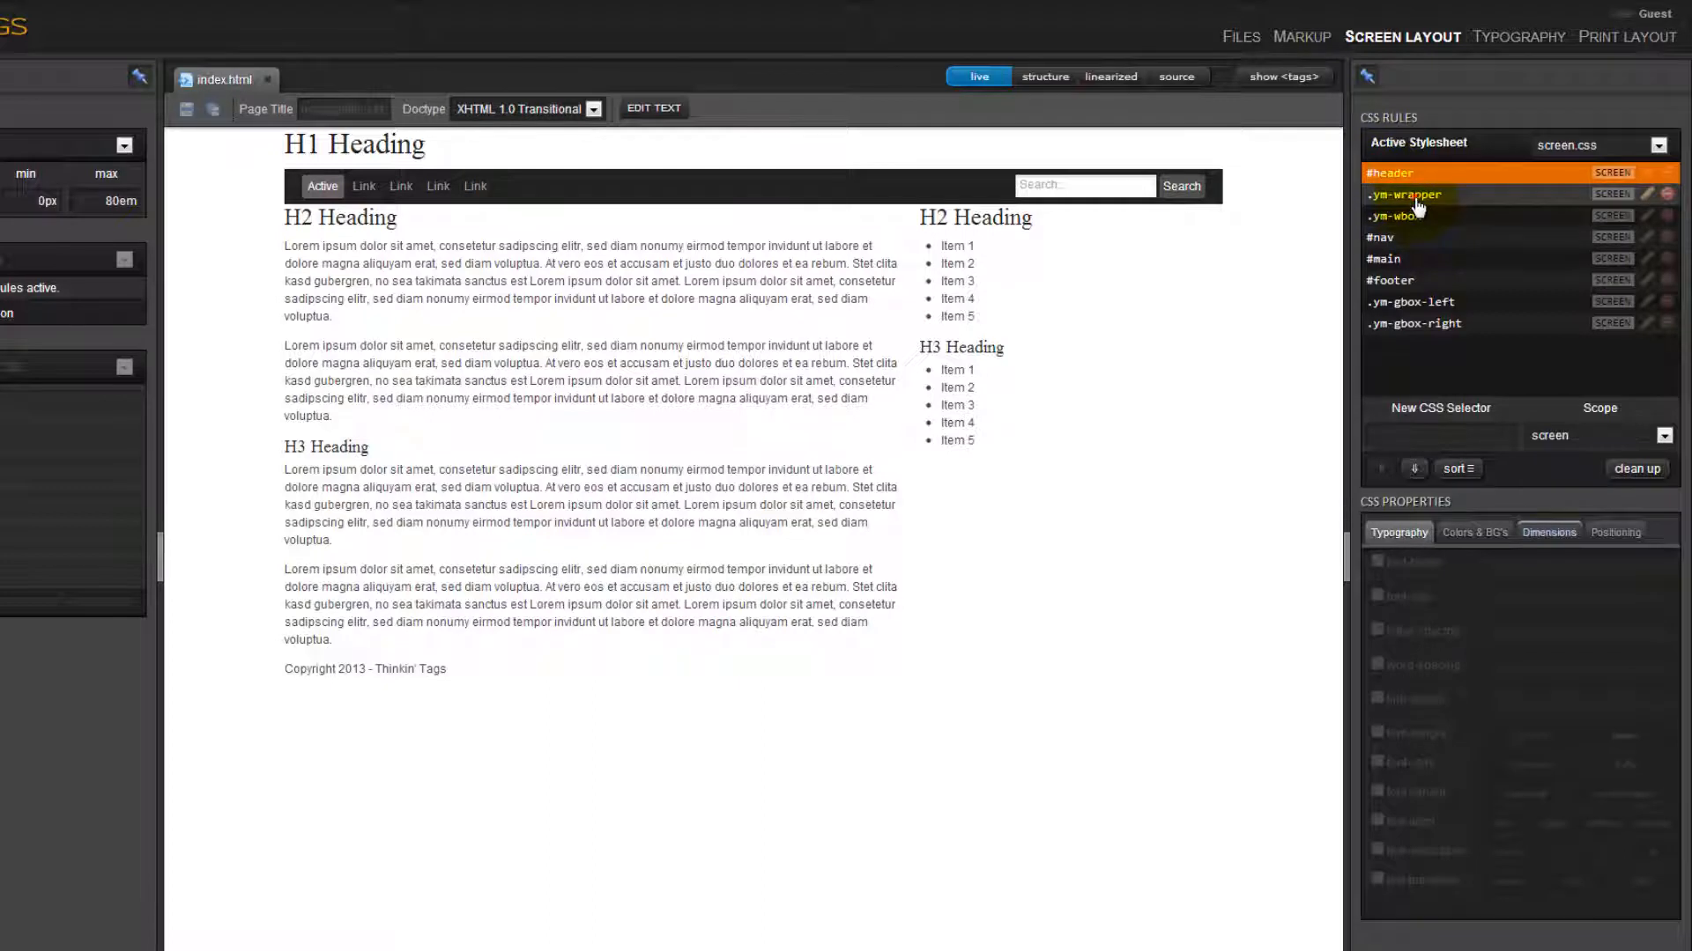
left_click(1427, 217)
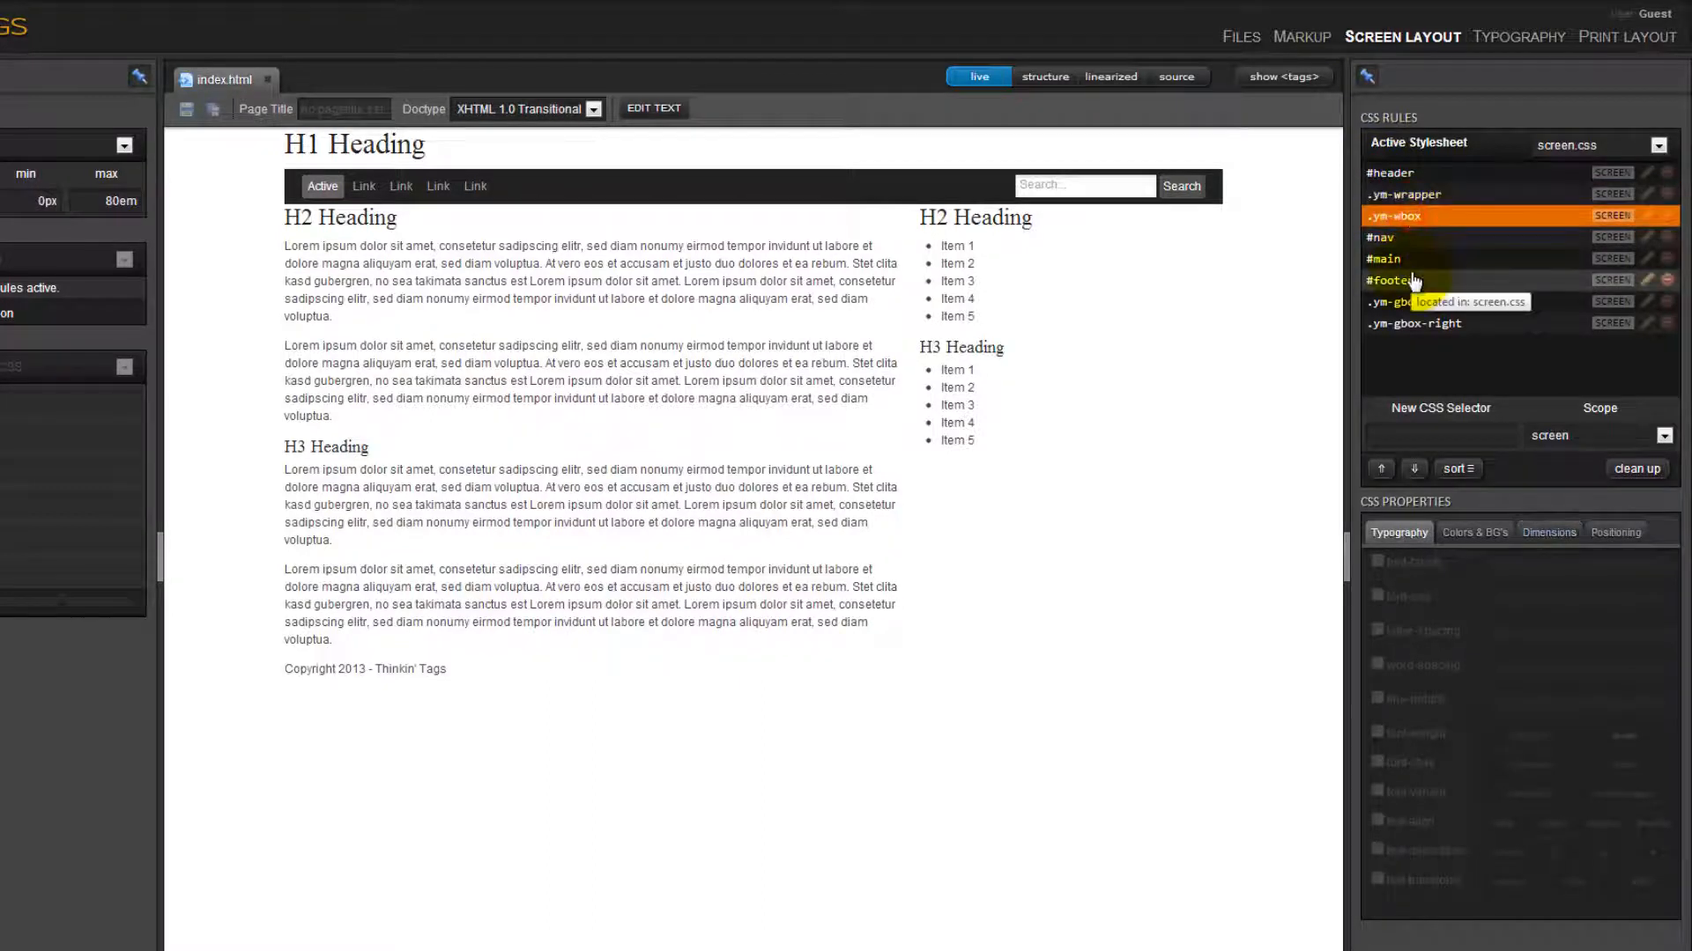
left_click(1388, 238)
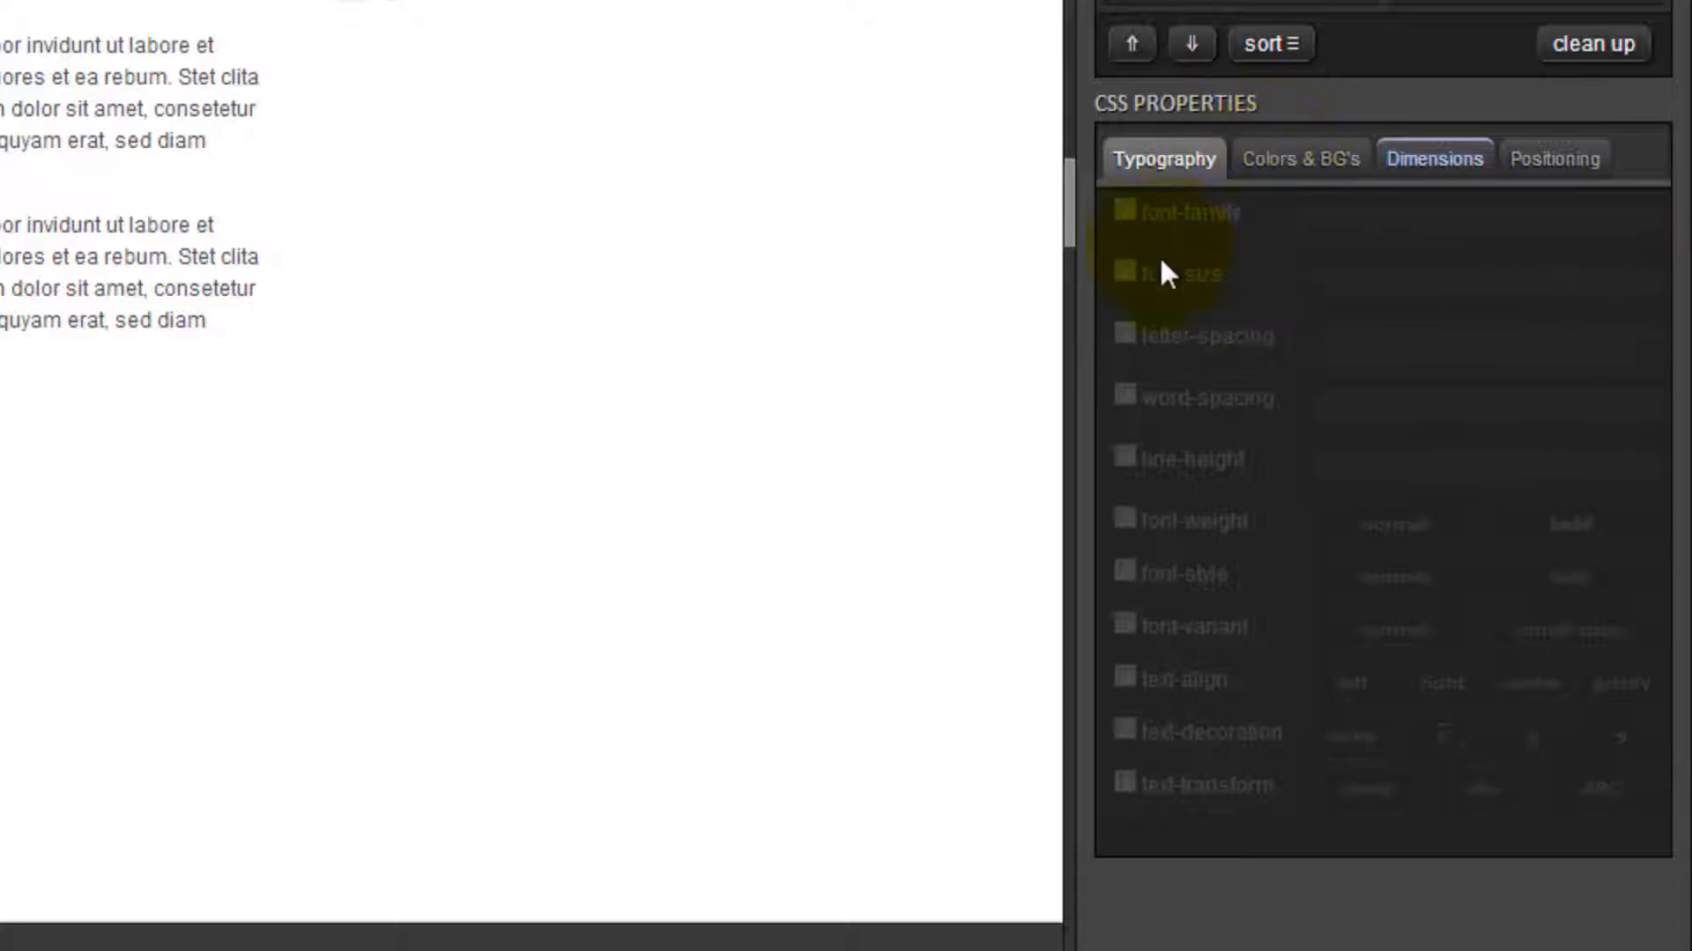
Examine the typography, color and background, dimensions and positioning properties of the #nav rule, and deselect the rule.
left_click(1273, 172)
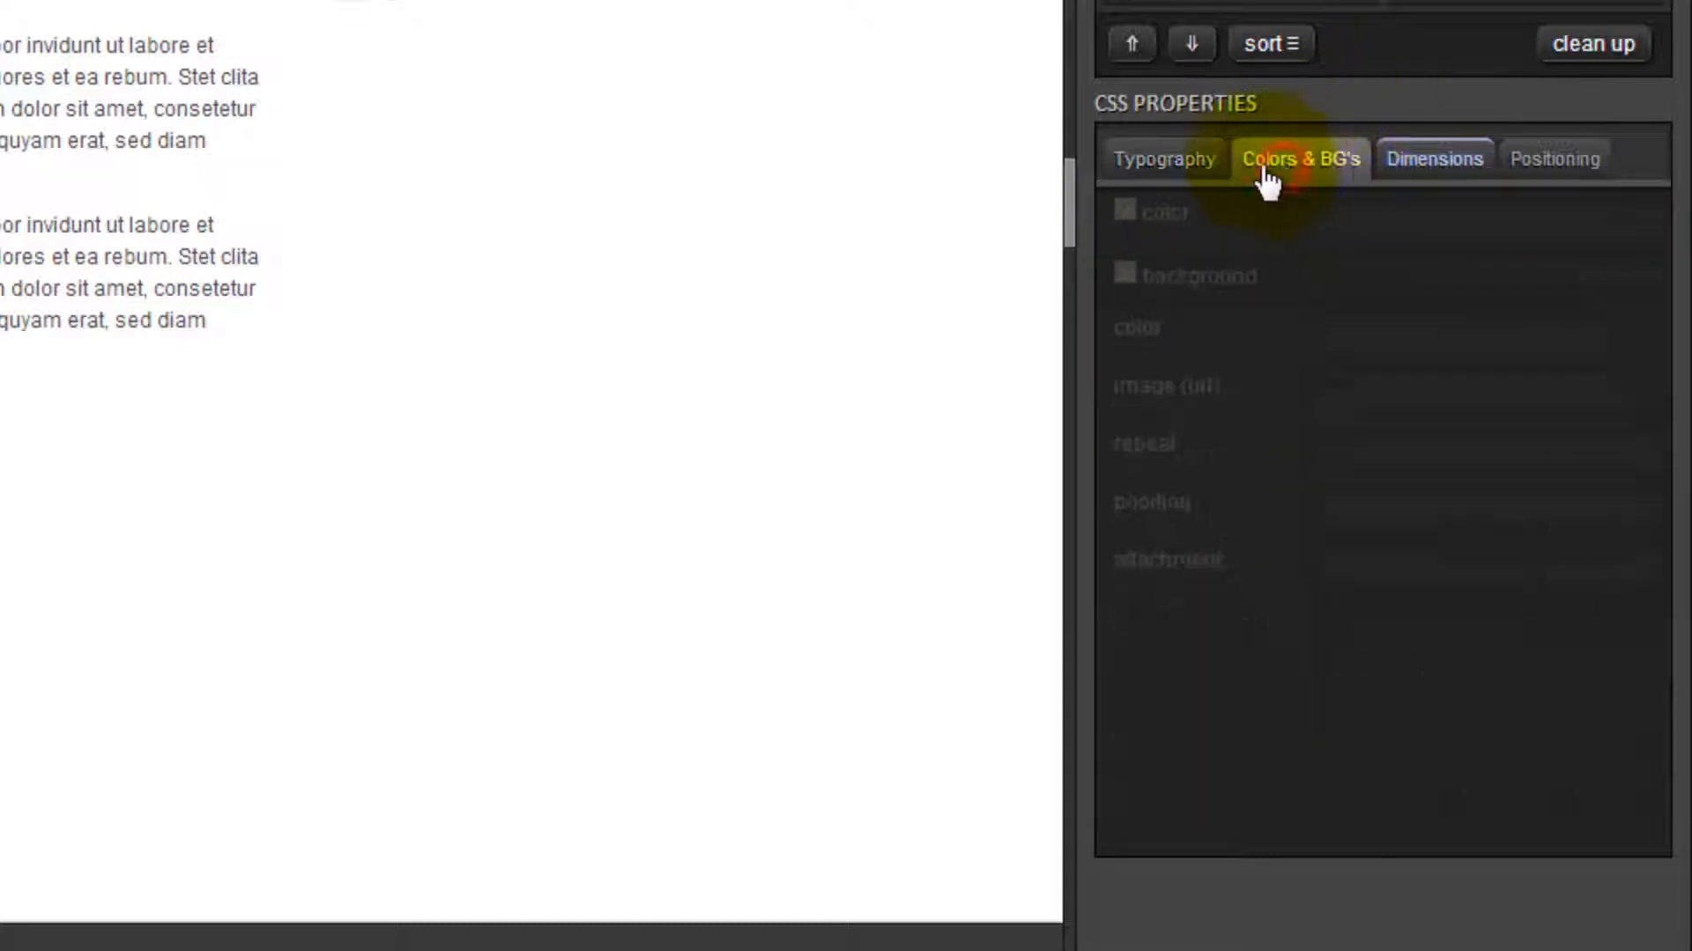
left_click(1160, 168)
left_click(1282, 174)
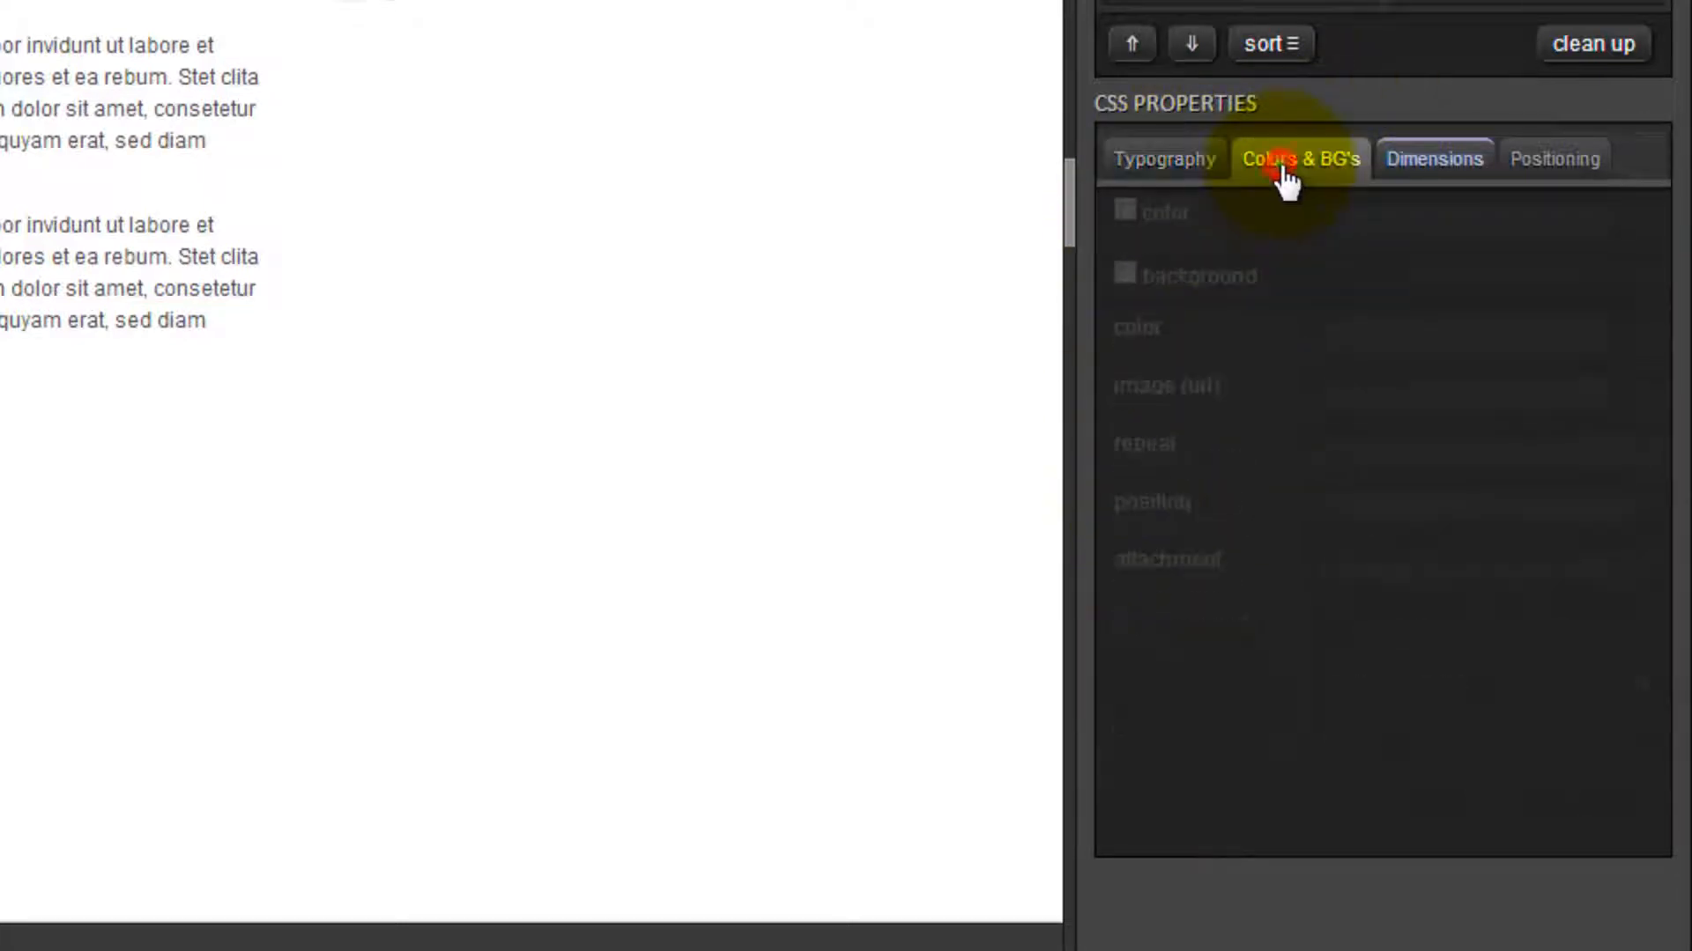
left_click(1454, 169)
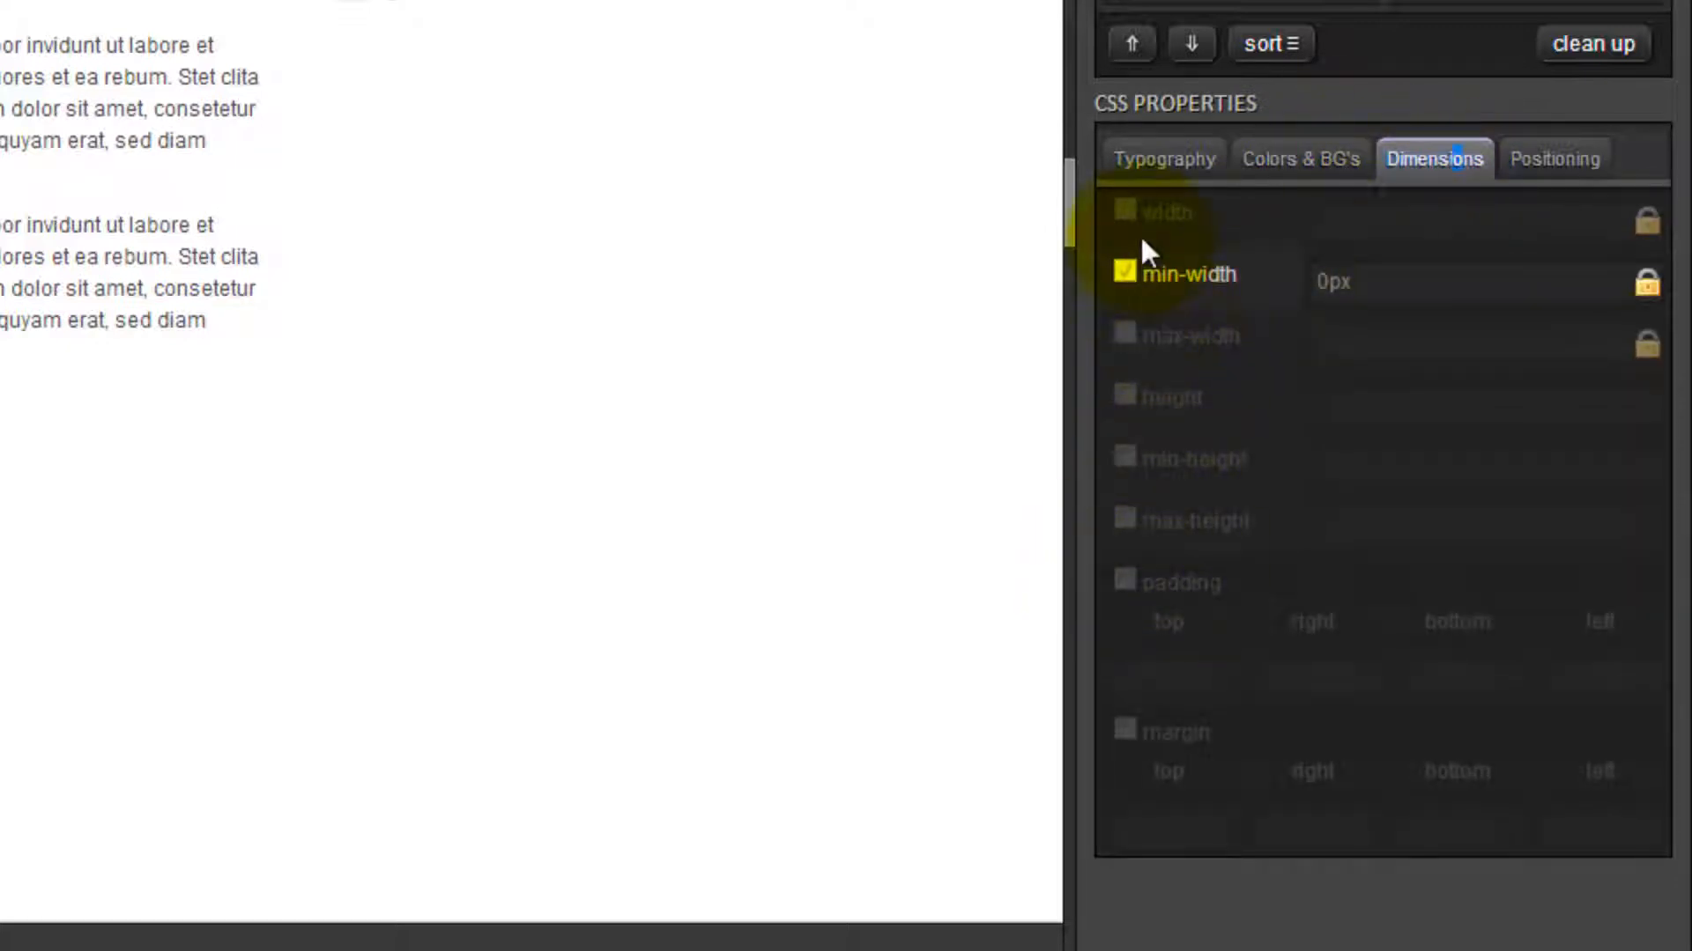
left_click(1560, 163)
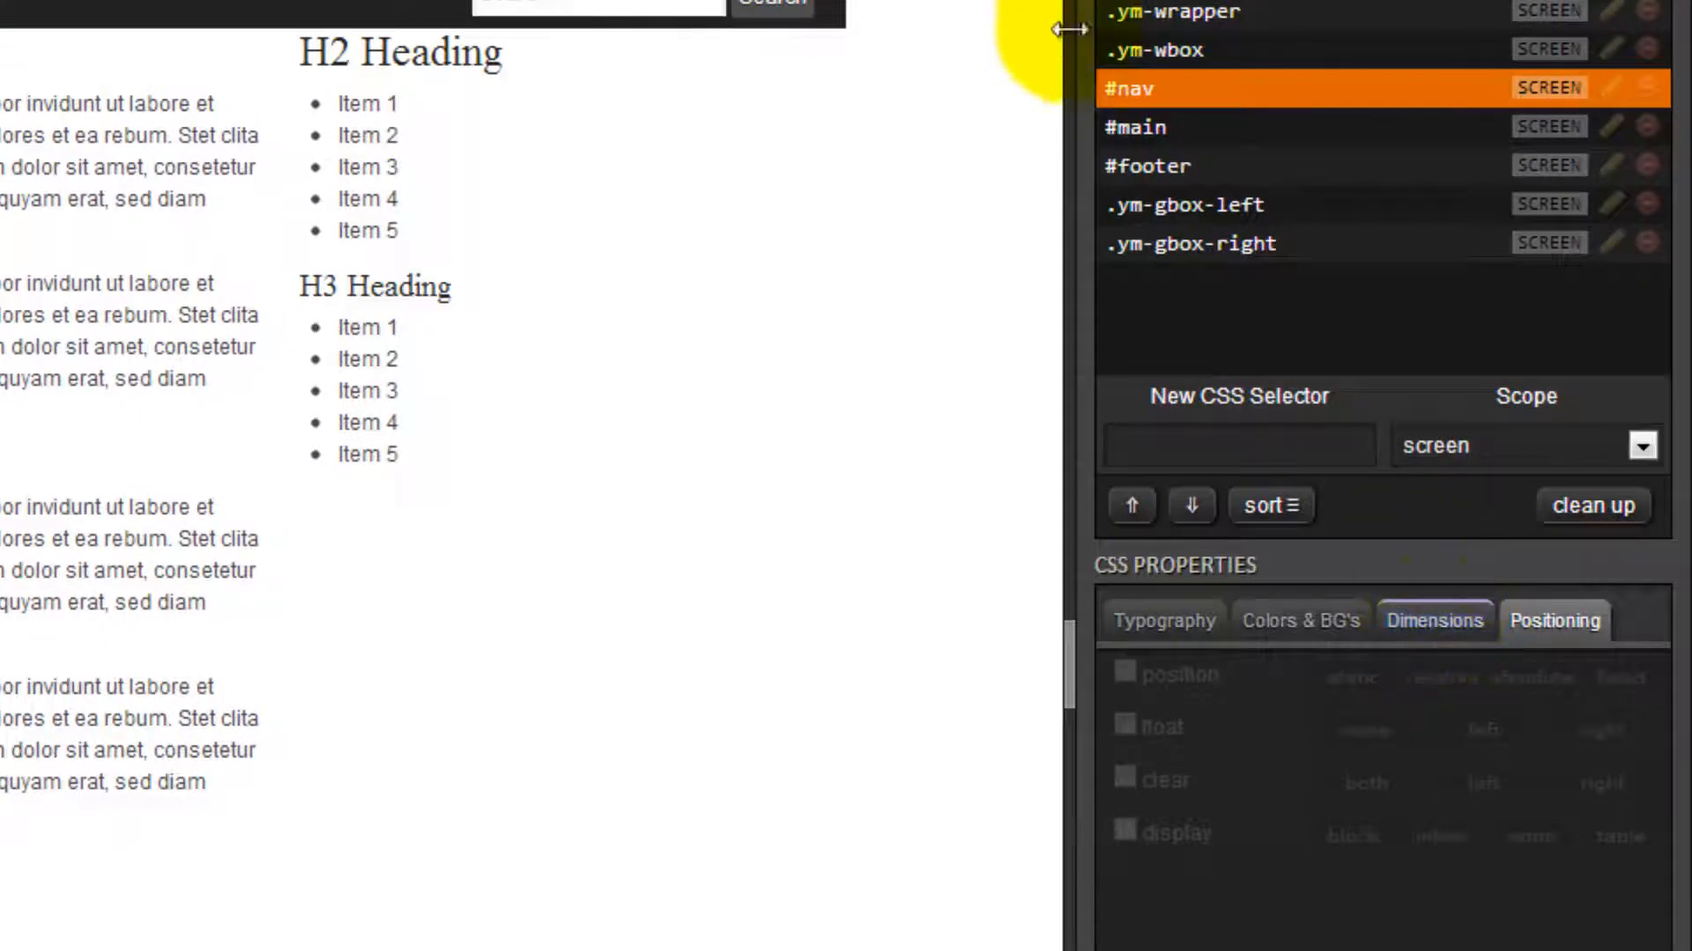
left_click(1414, 627)
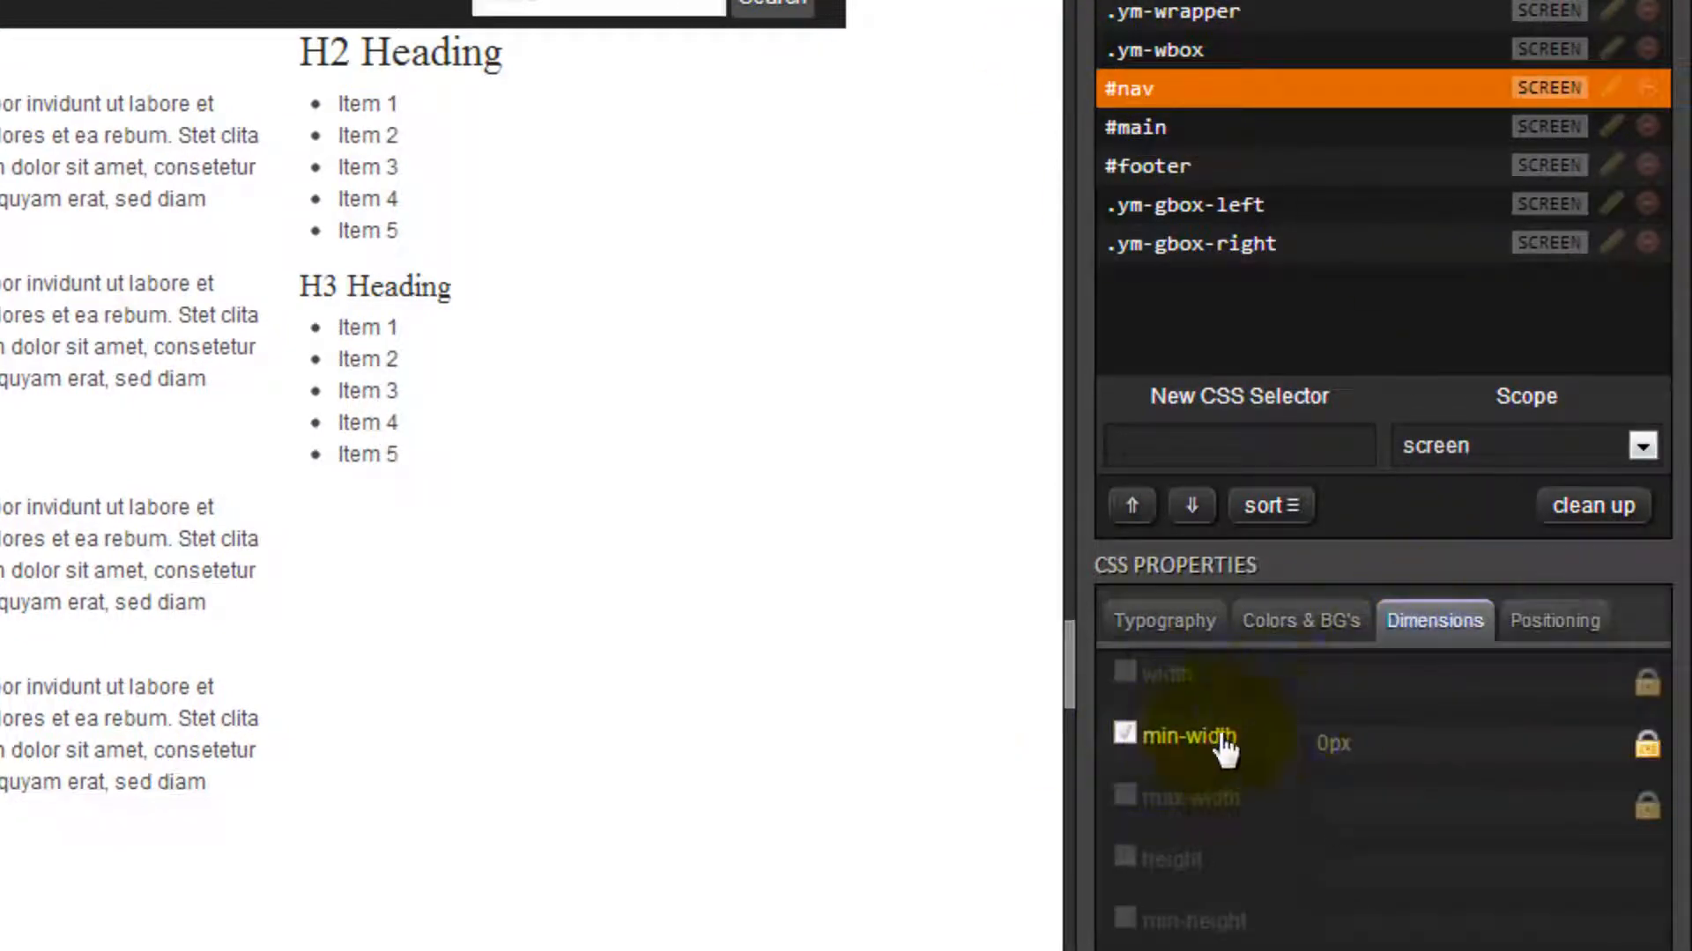
left_click(1287, 621)
left_click(1420, 628)
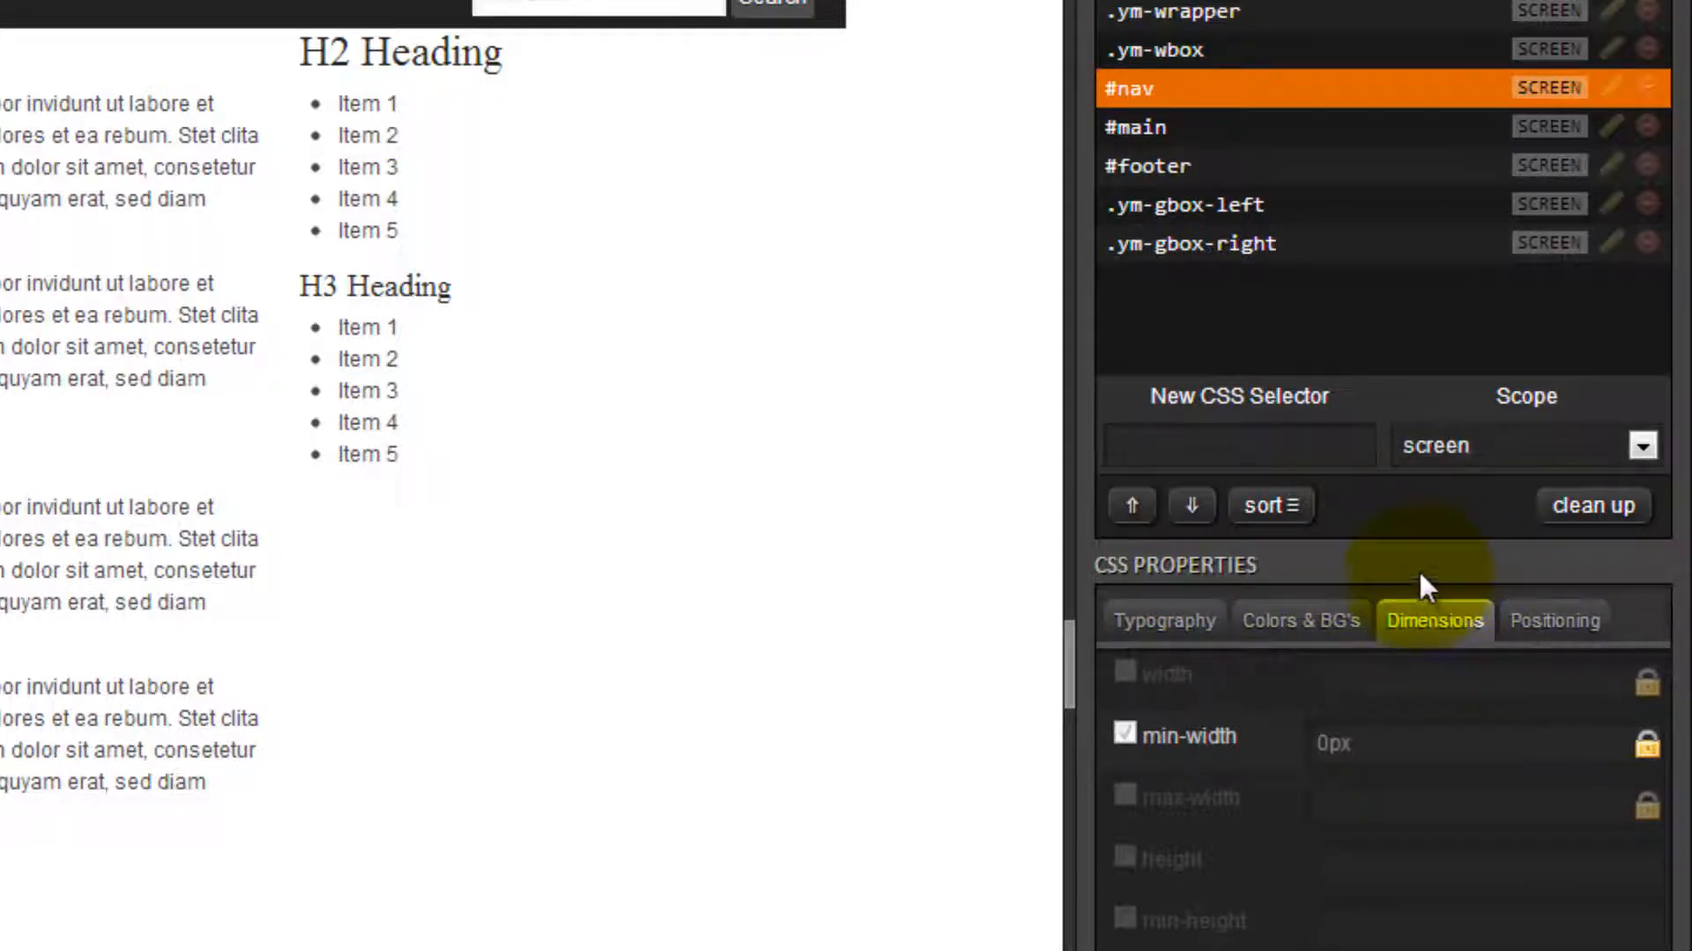
left_click(1143, 88)
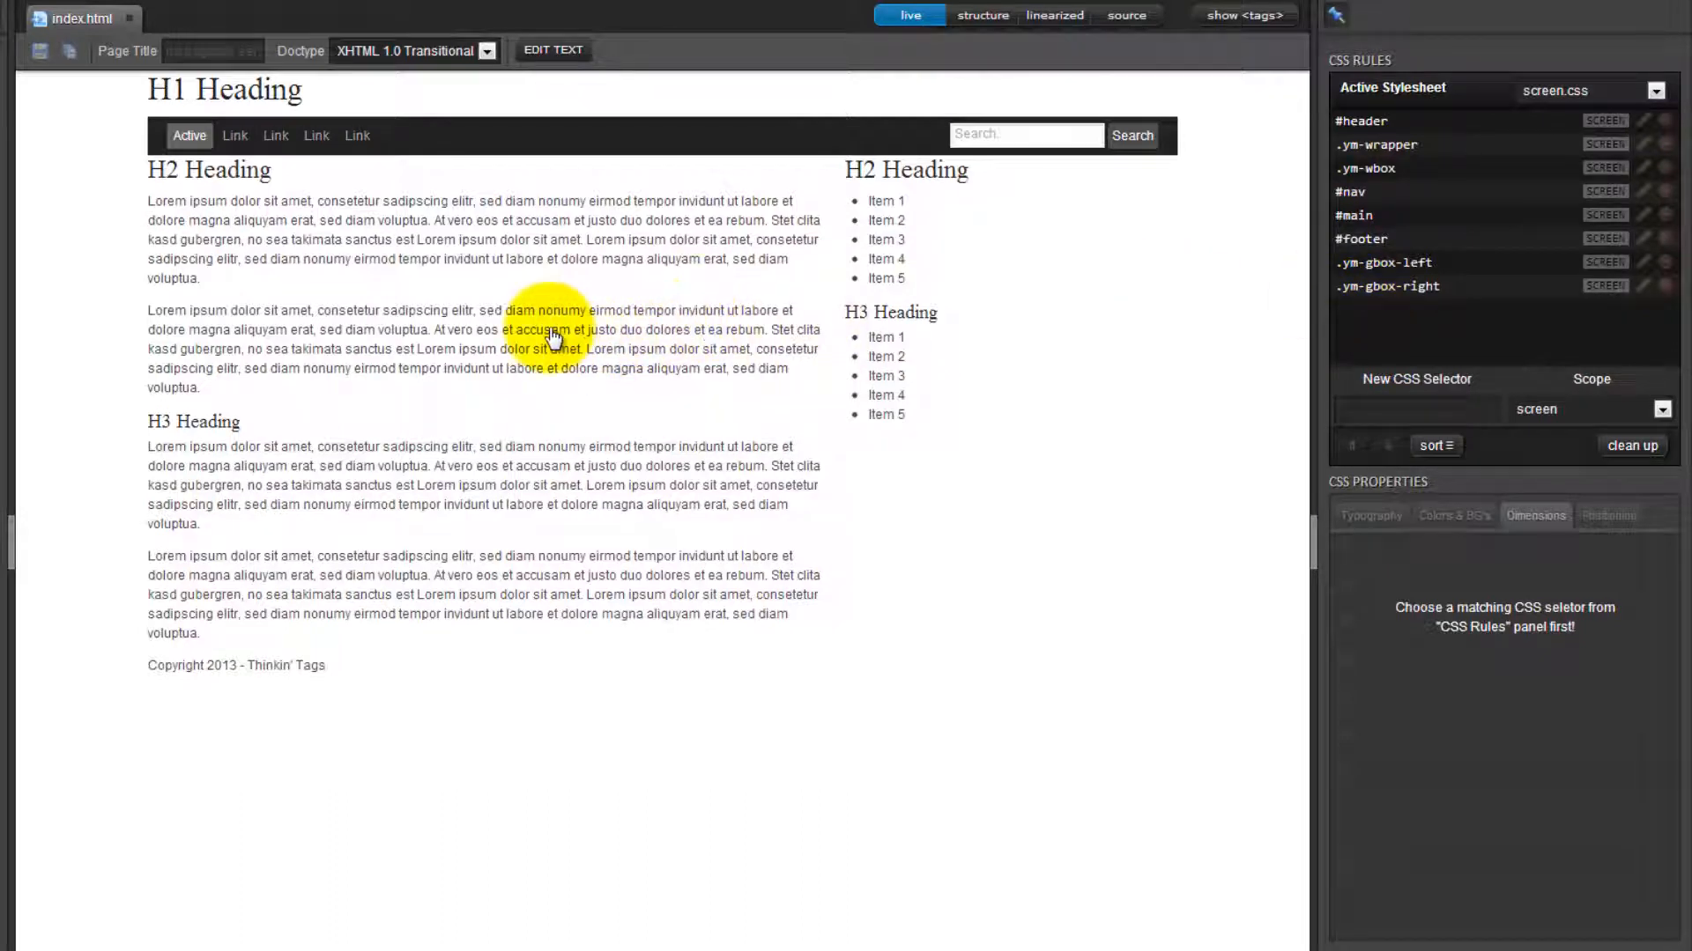
Set the line-height of the second paragraph's p rule in typography.css to 1.8em, and show the rule's dimension properties.
left_click(466, 351)
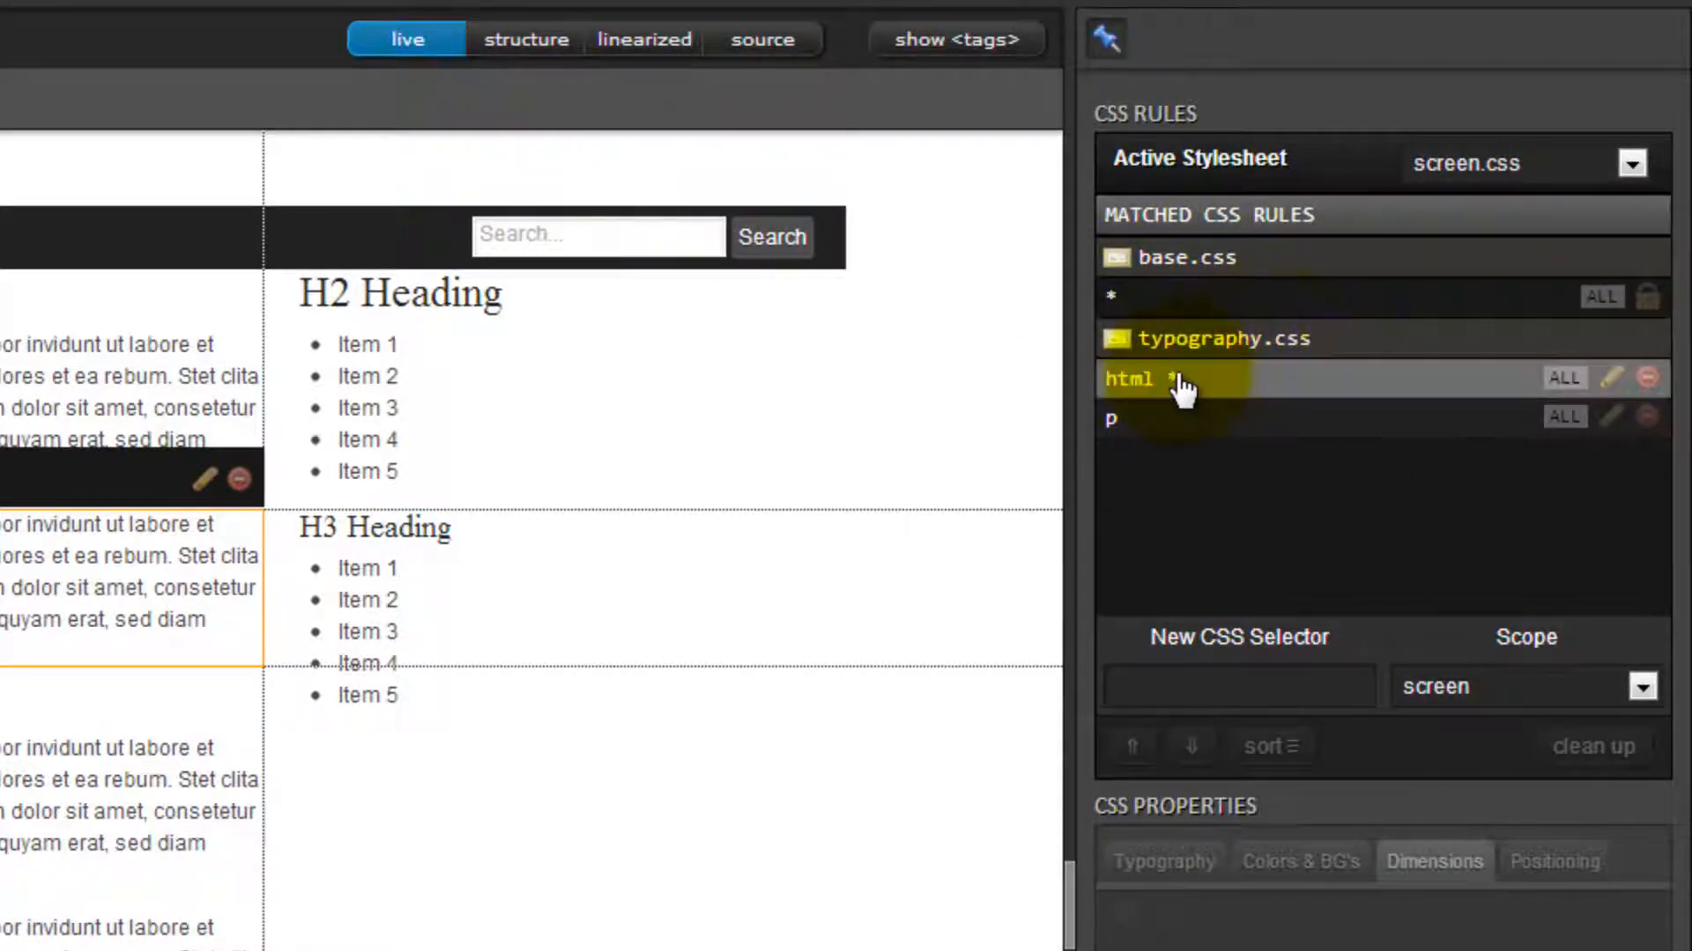
left_click(1127, 420)
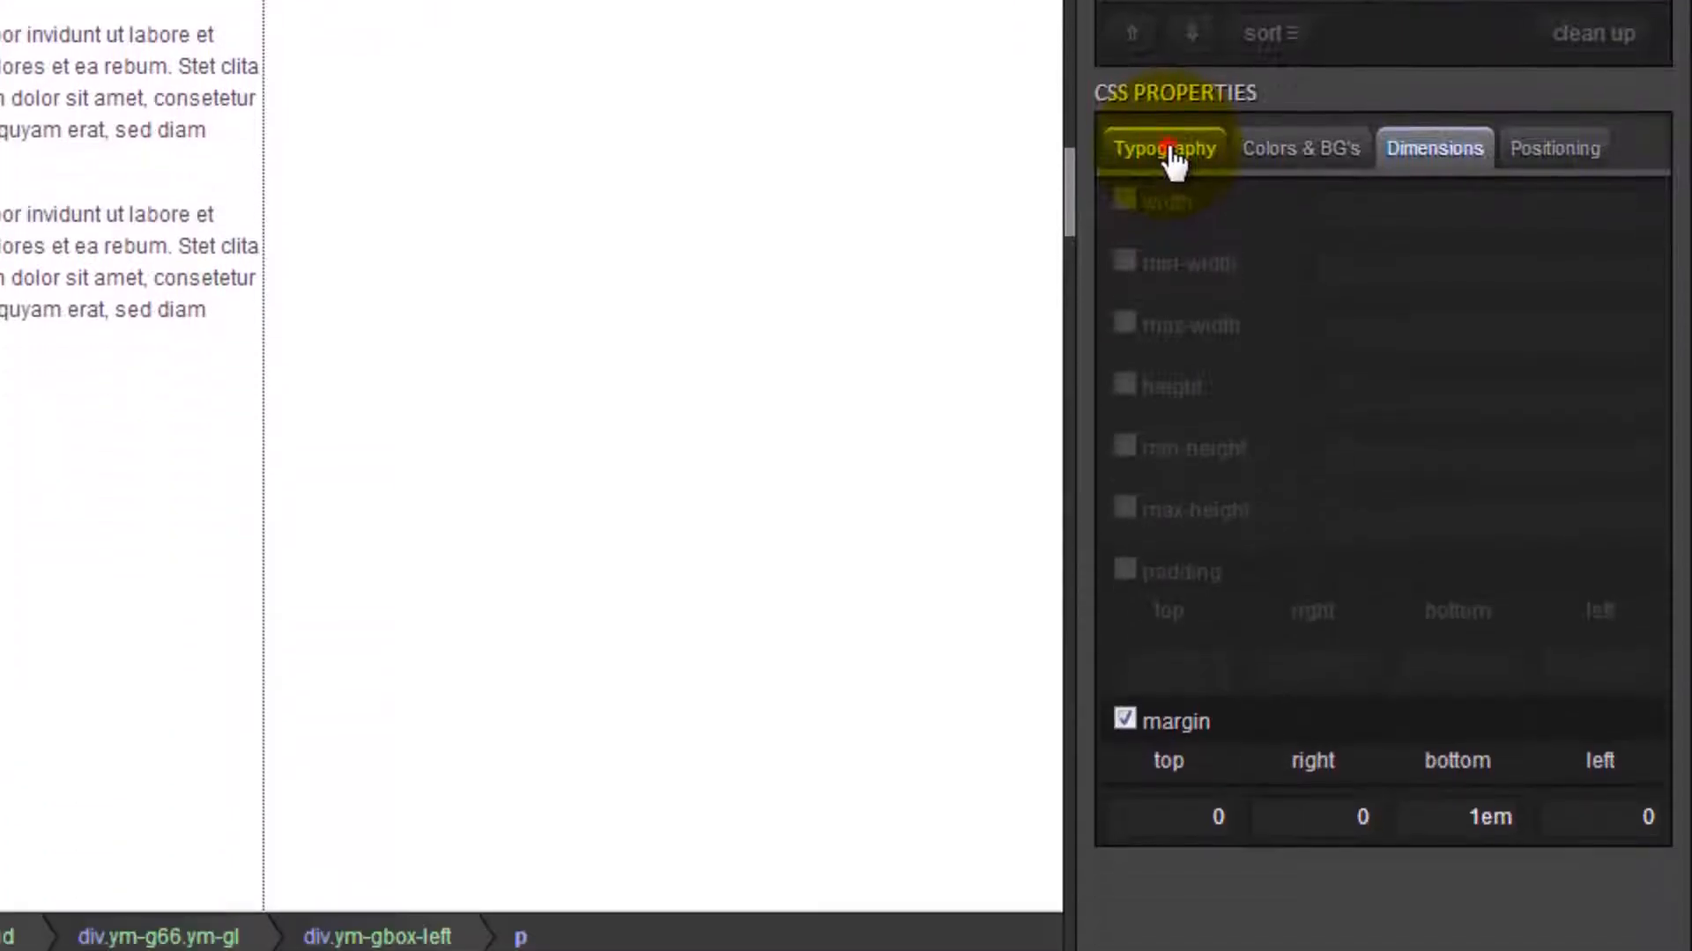
left_click(1175, 157)
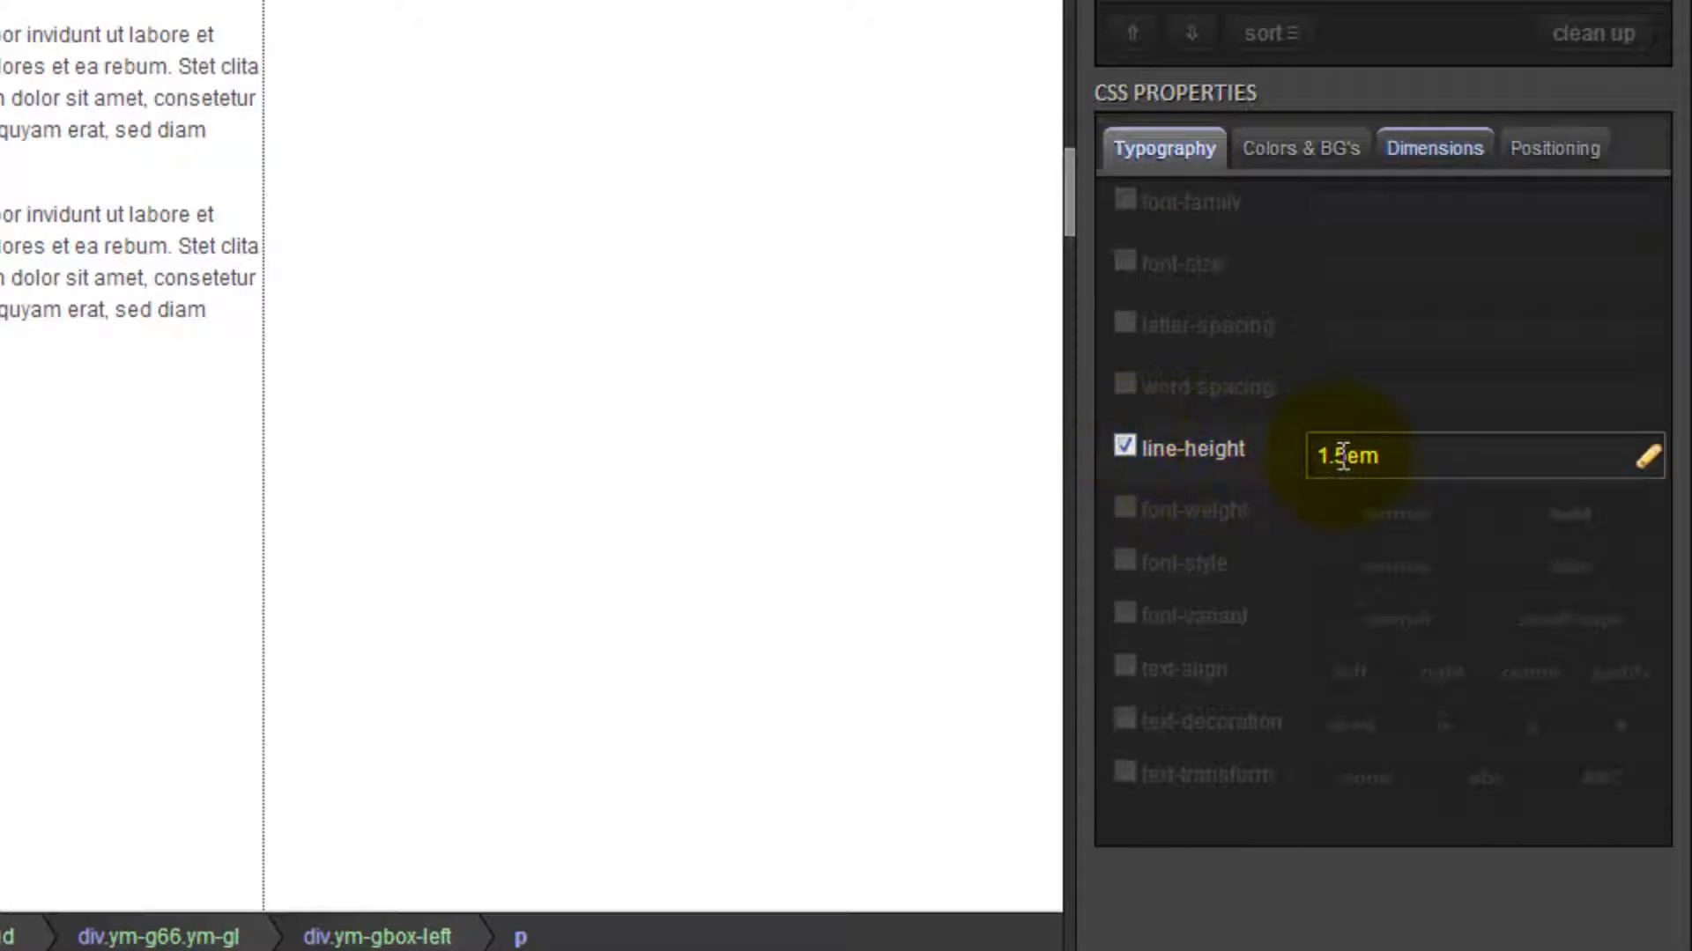
left_click(1366, 490)
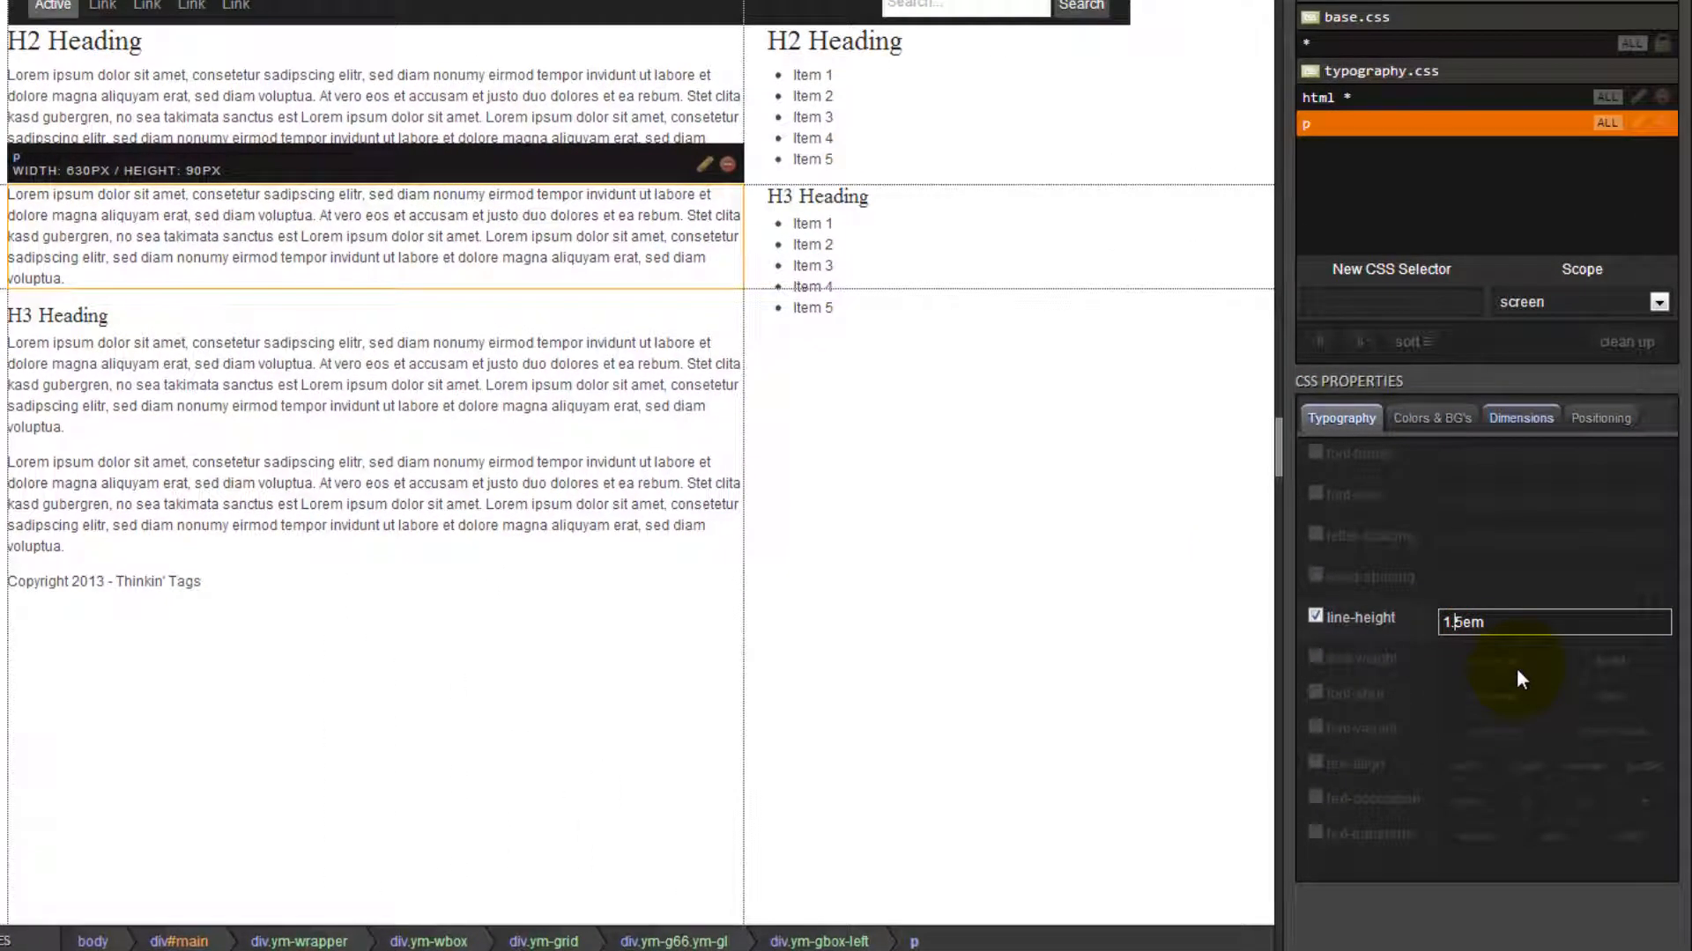
key("Delete")
type("8")
key("Return")
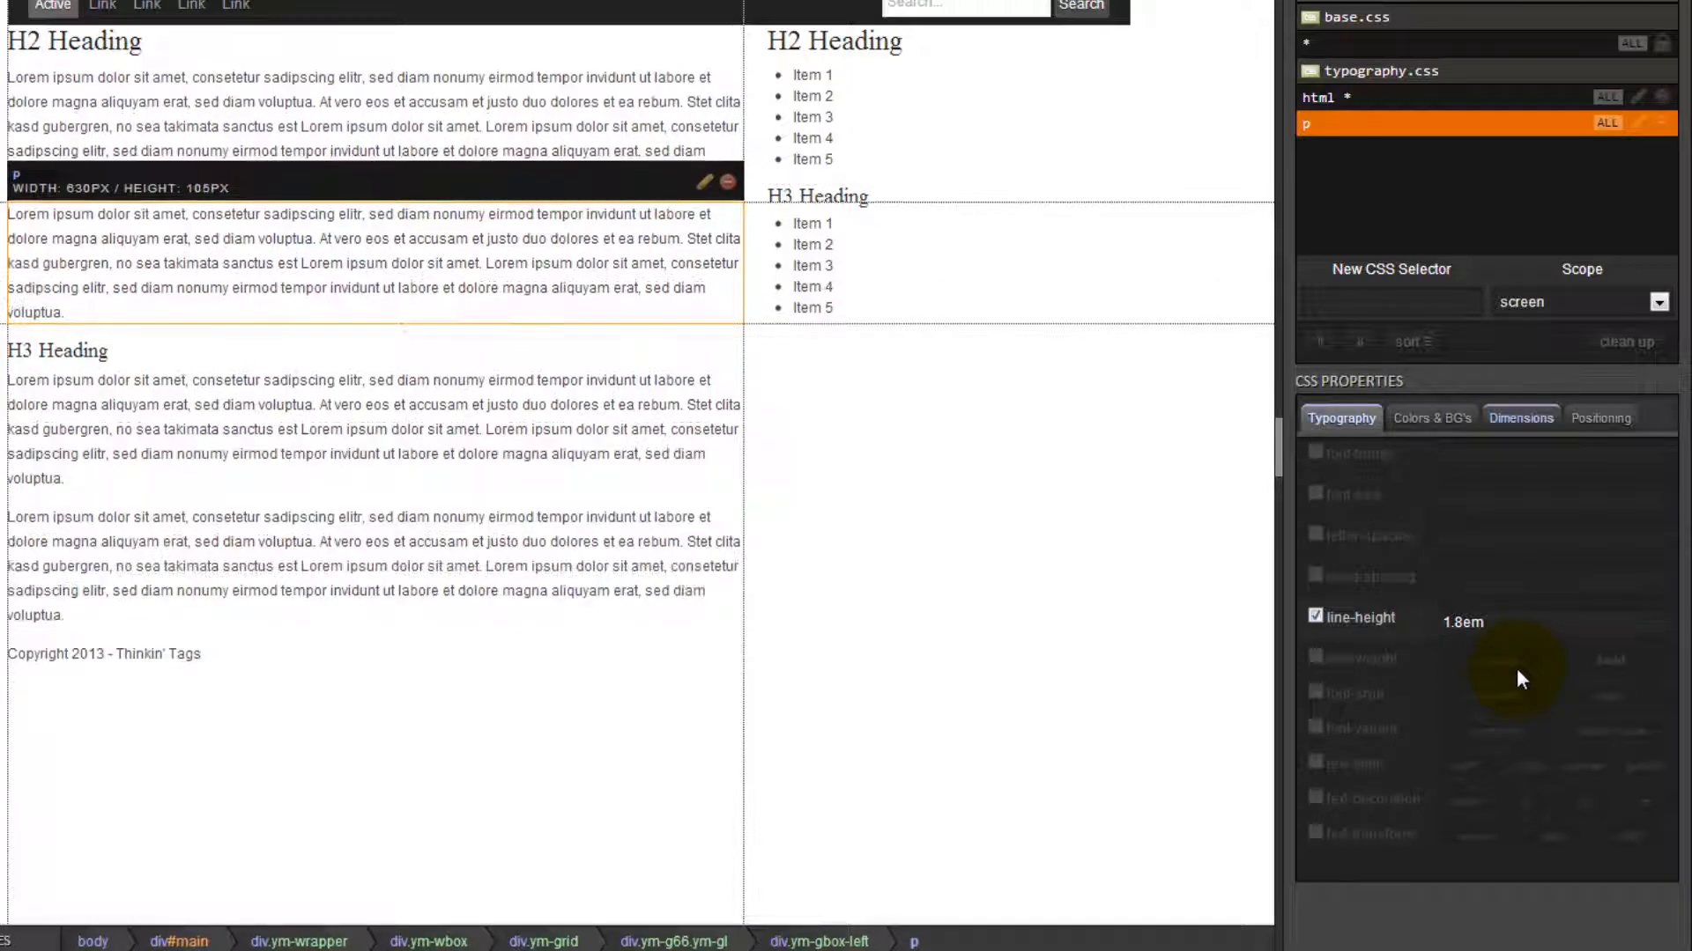
left_click(1520, 418)
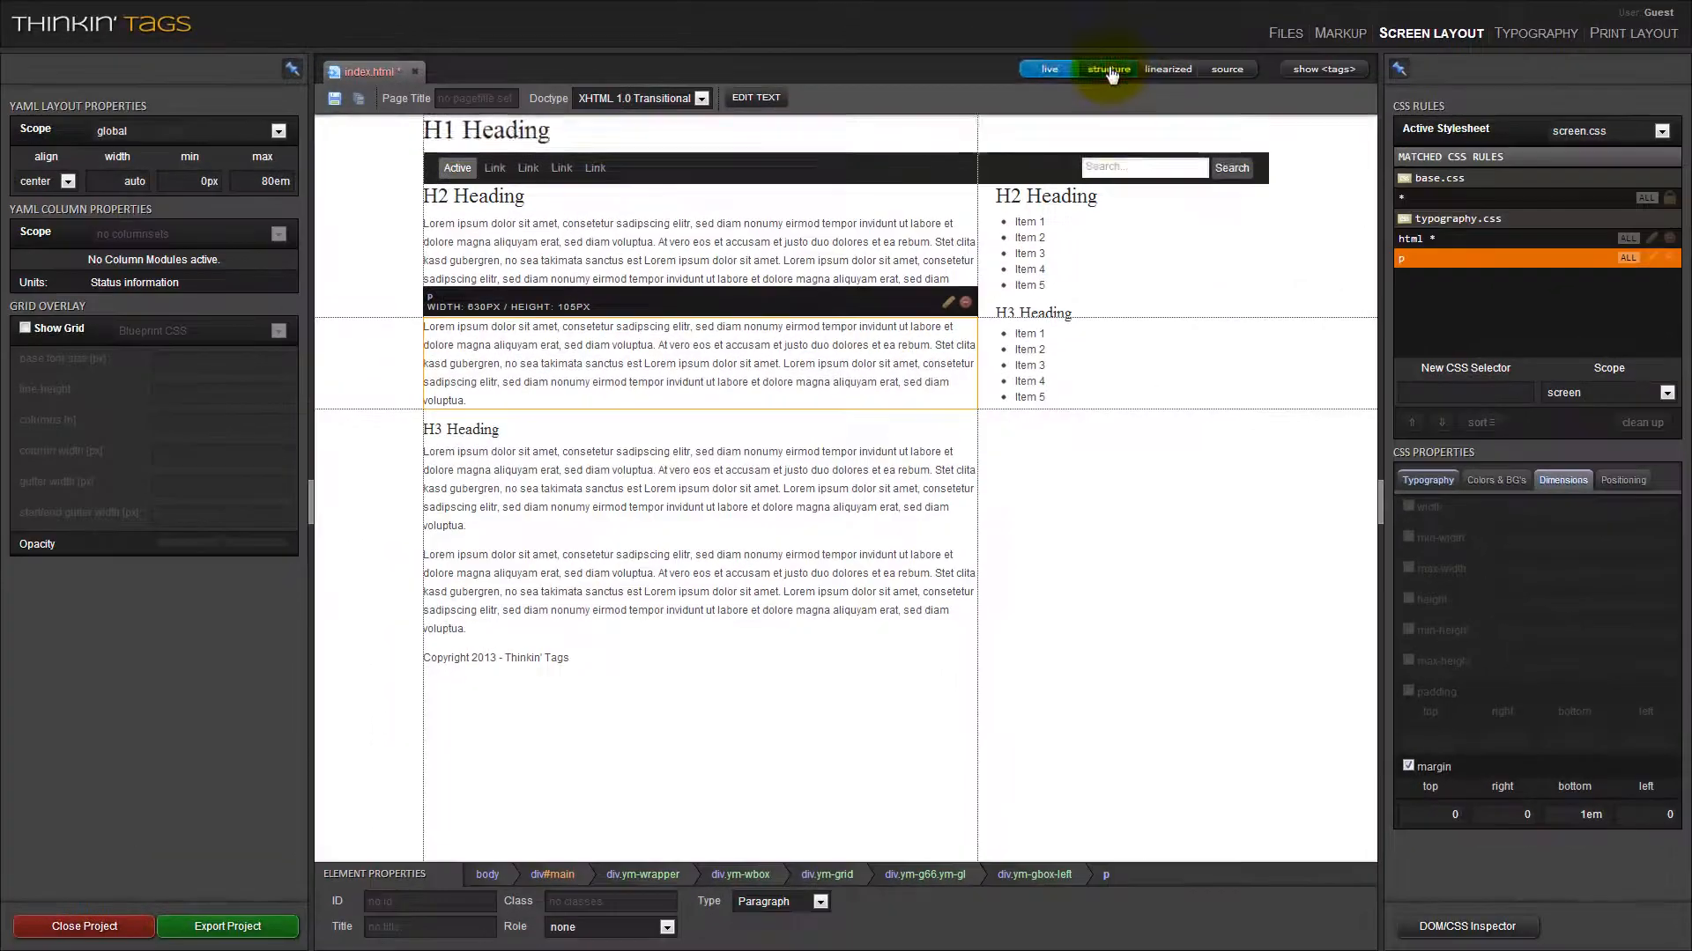
In structure view, give the .ym-wbox rule matched by the header's div.ym-wbox a padding of 20px on all four sides.
left_click(1108, 69)
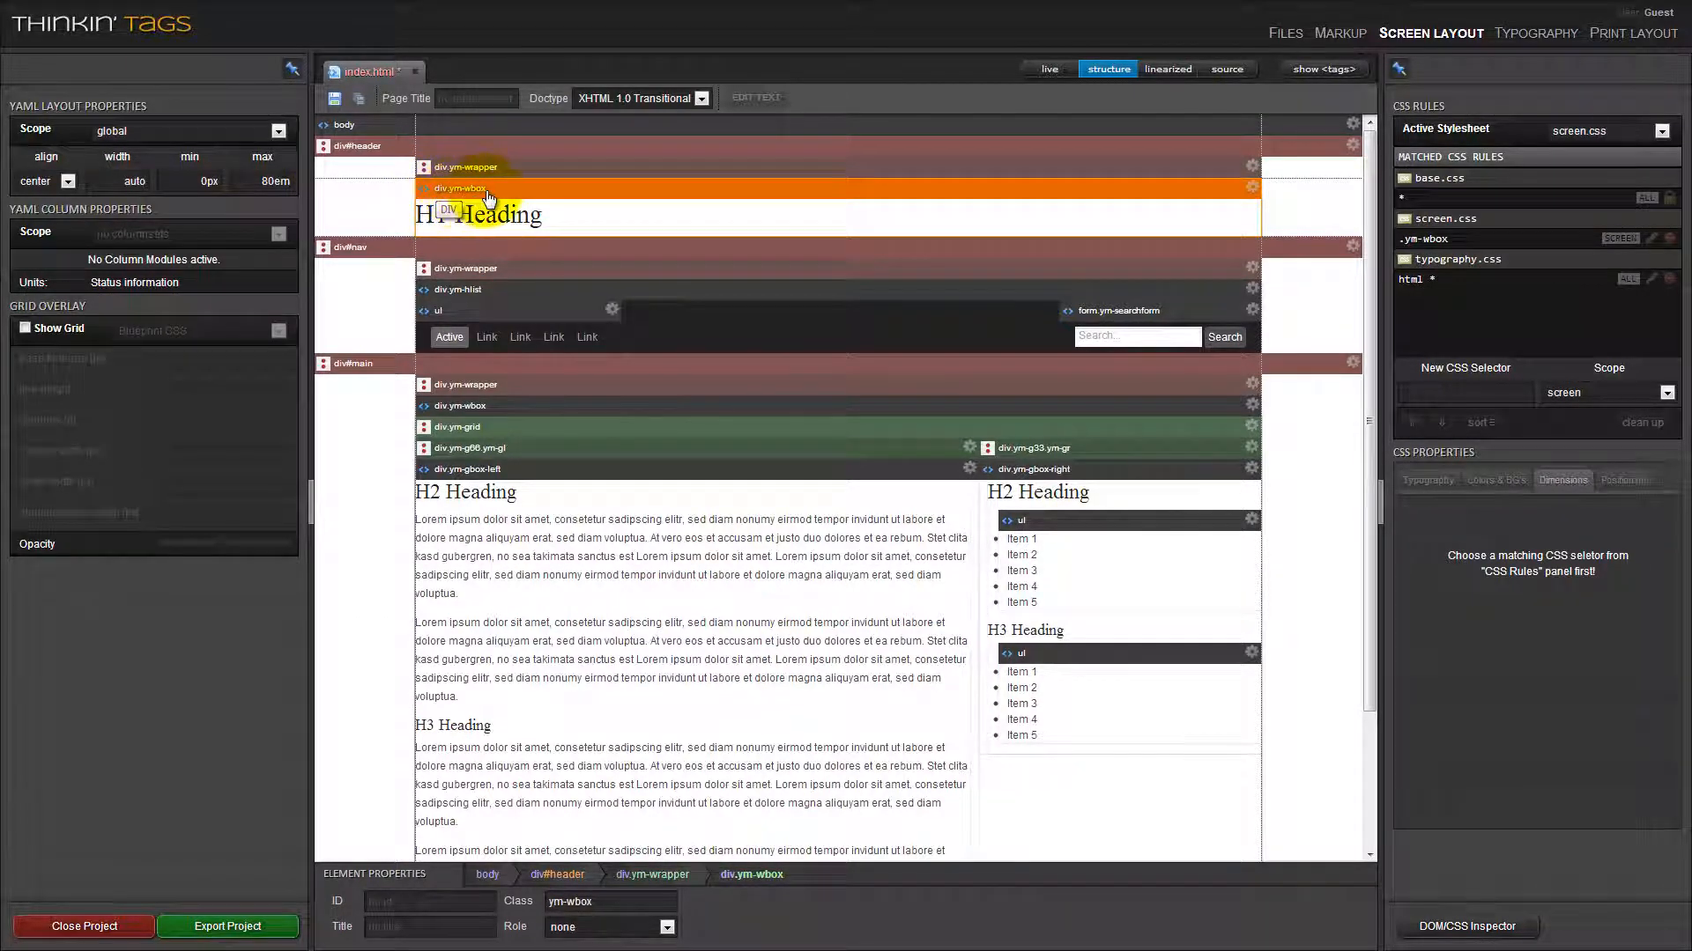
left_click(1475, 234)
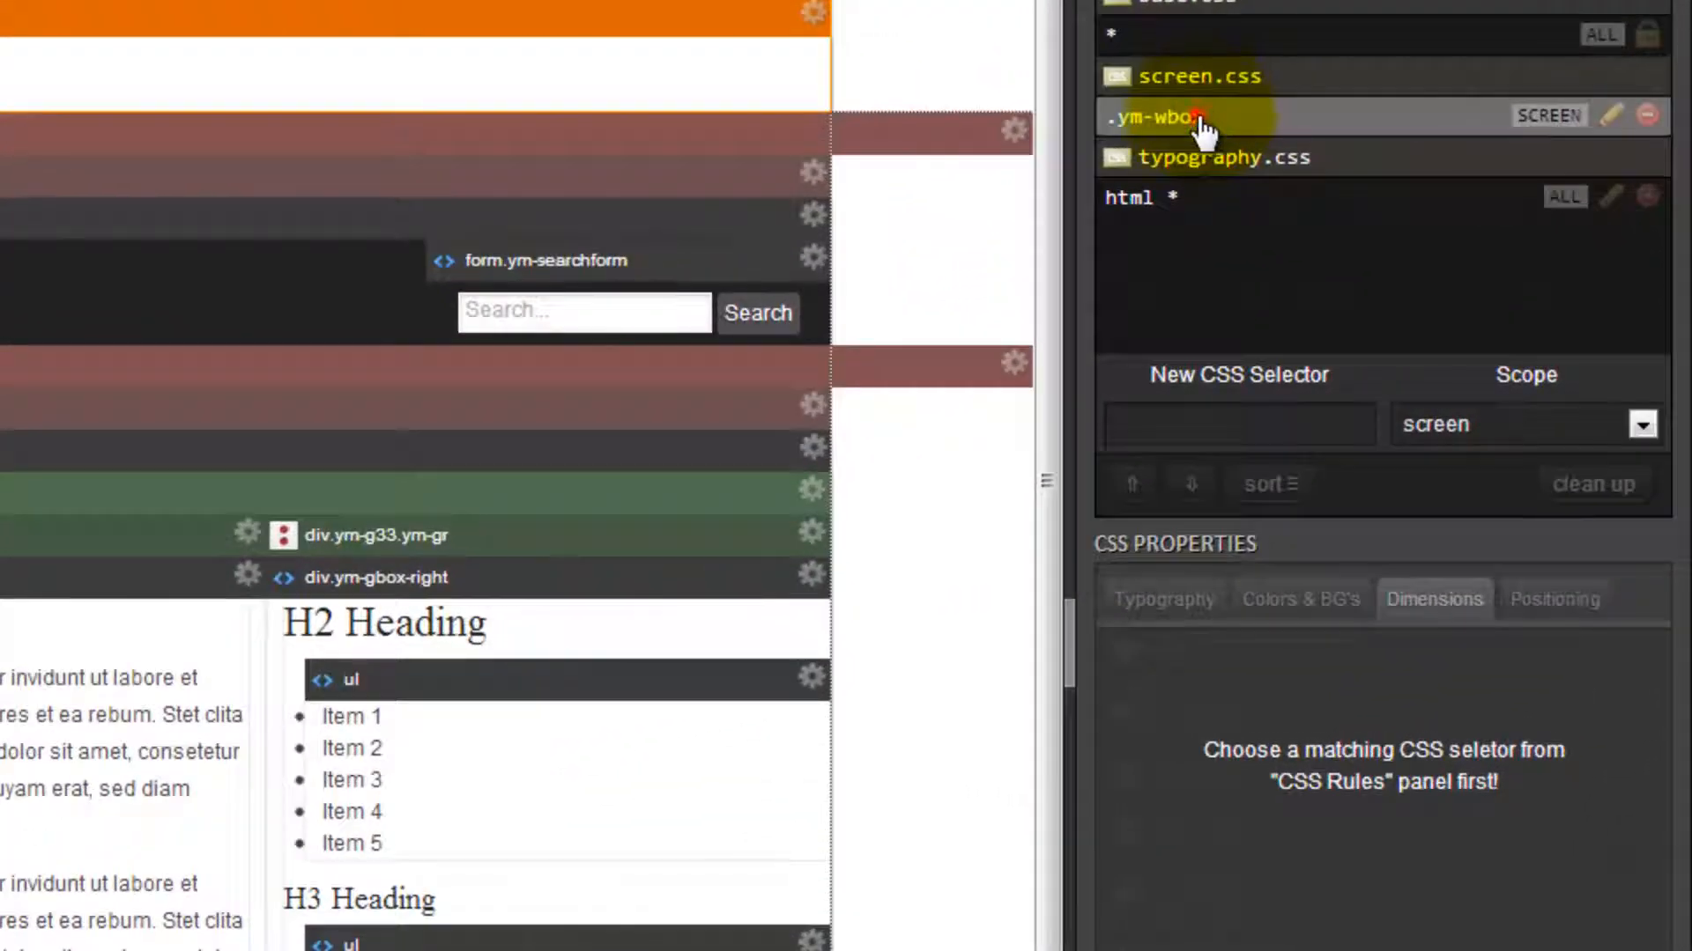
left_click(1202, 114)
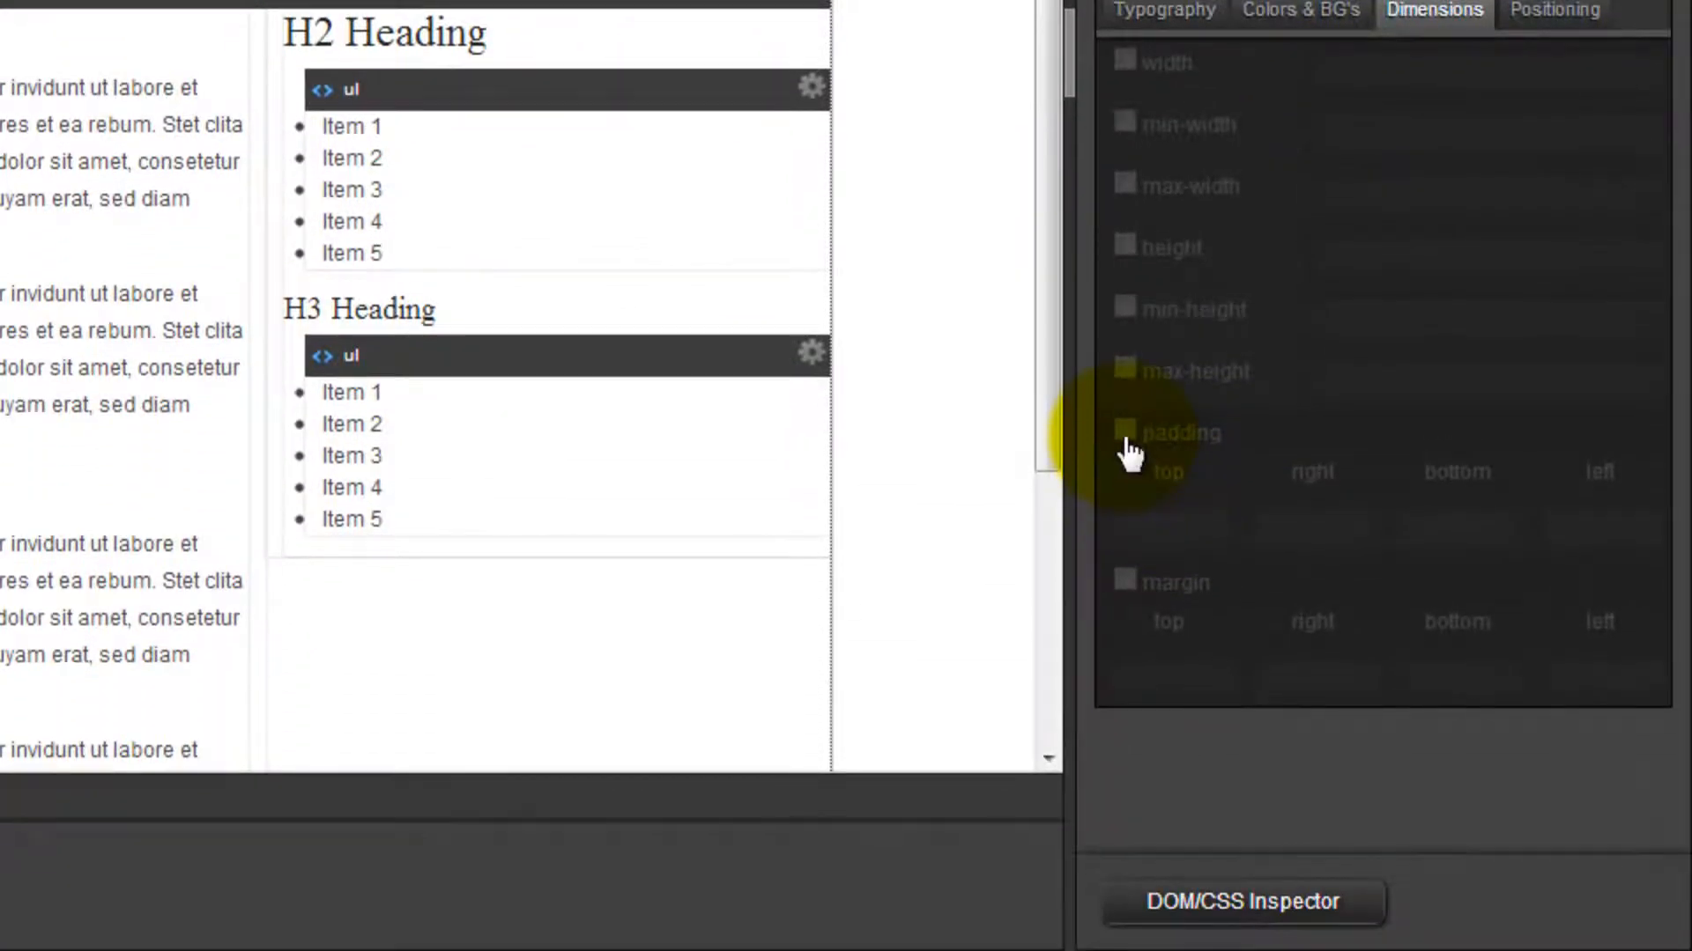
left_click(1127, 432)
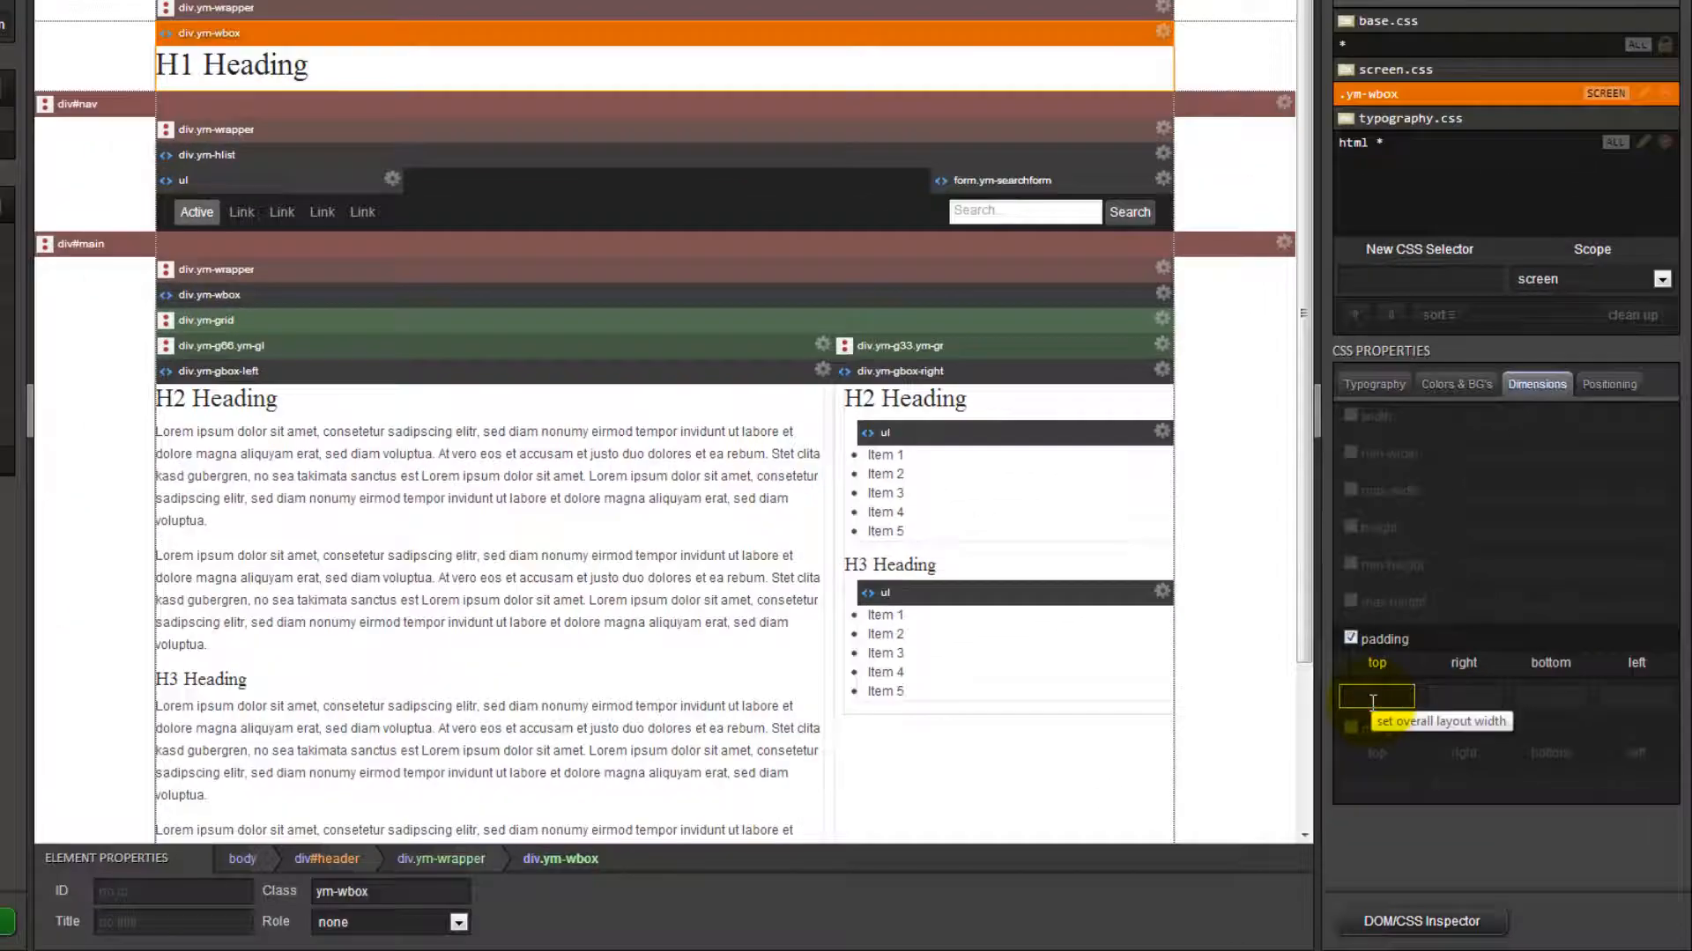
left_click(1372, 701)
type("20px")
key("Tab")
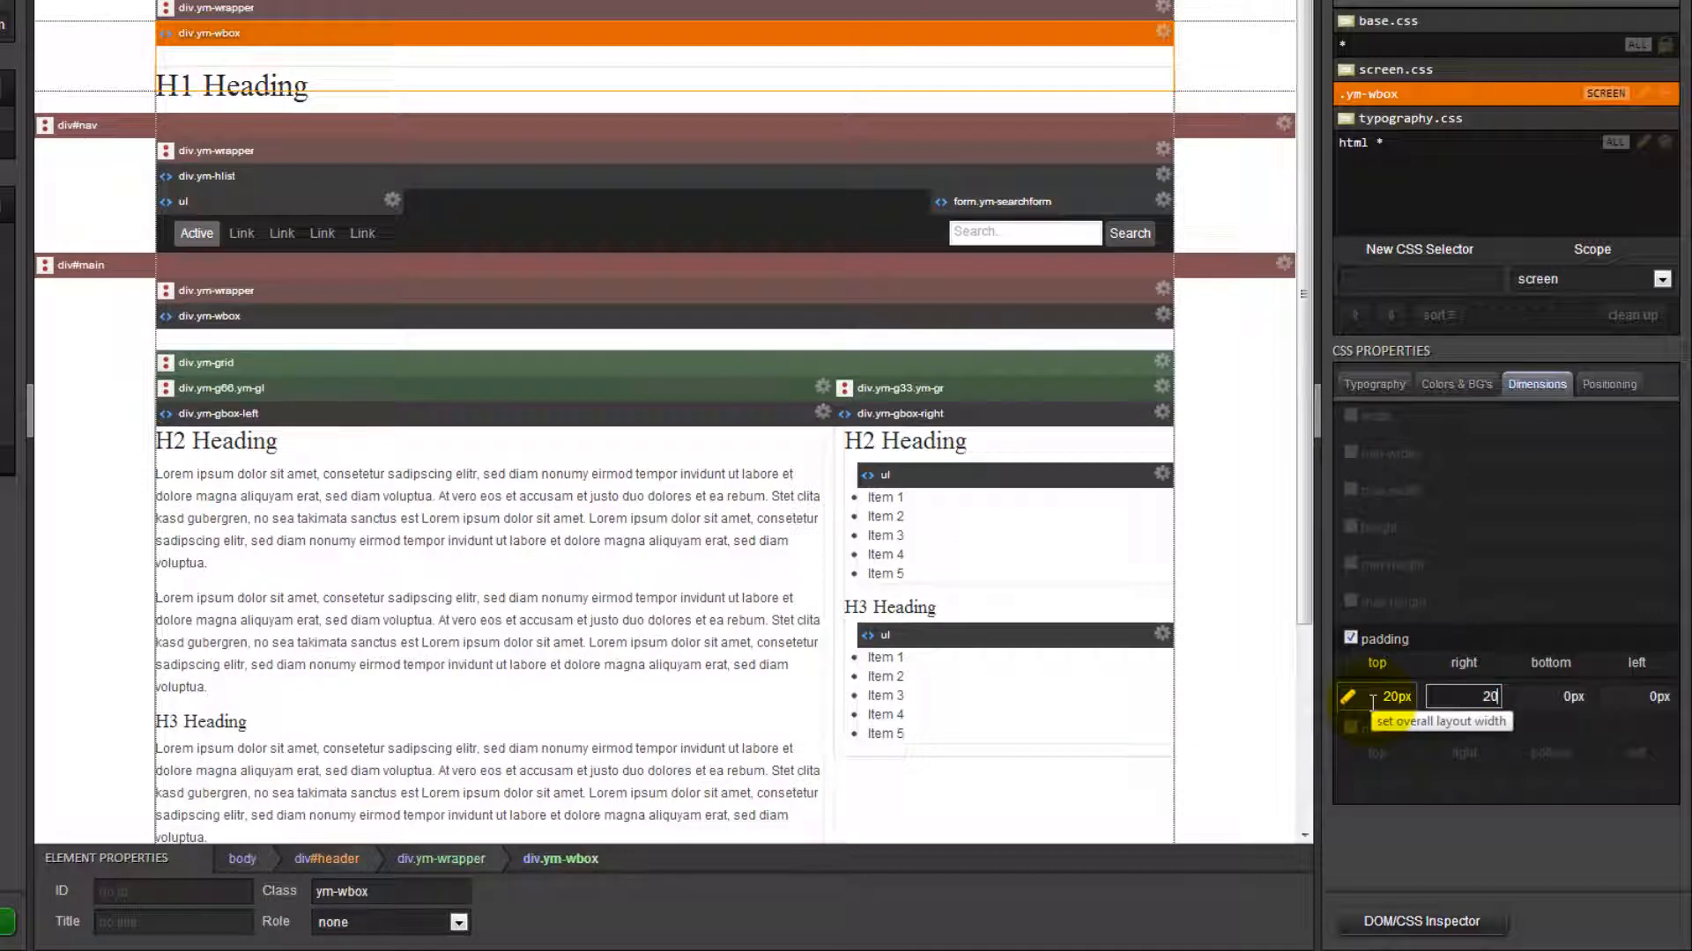
key("Tab")
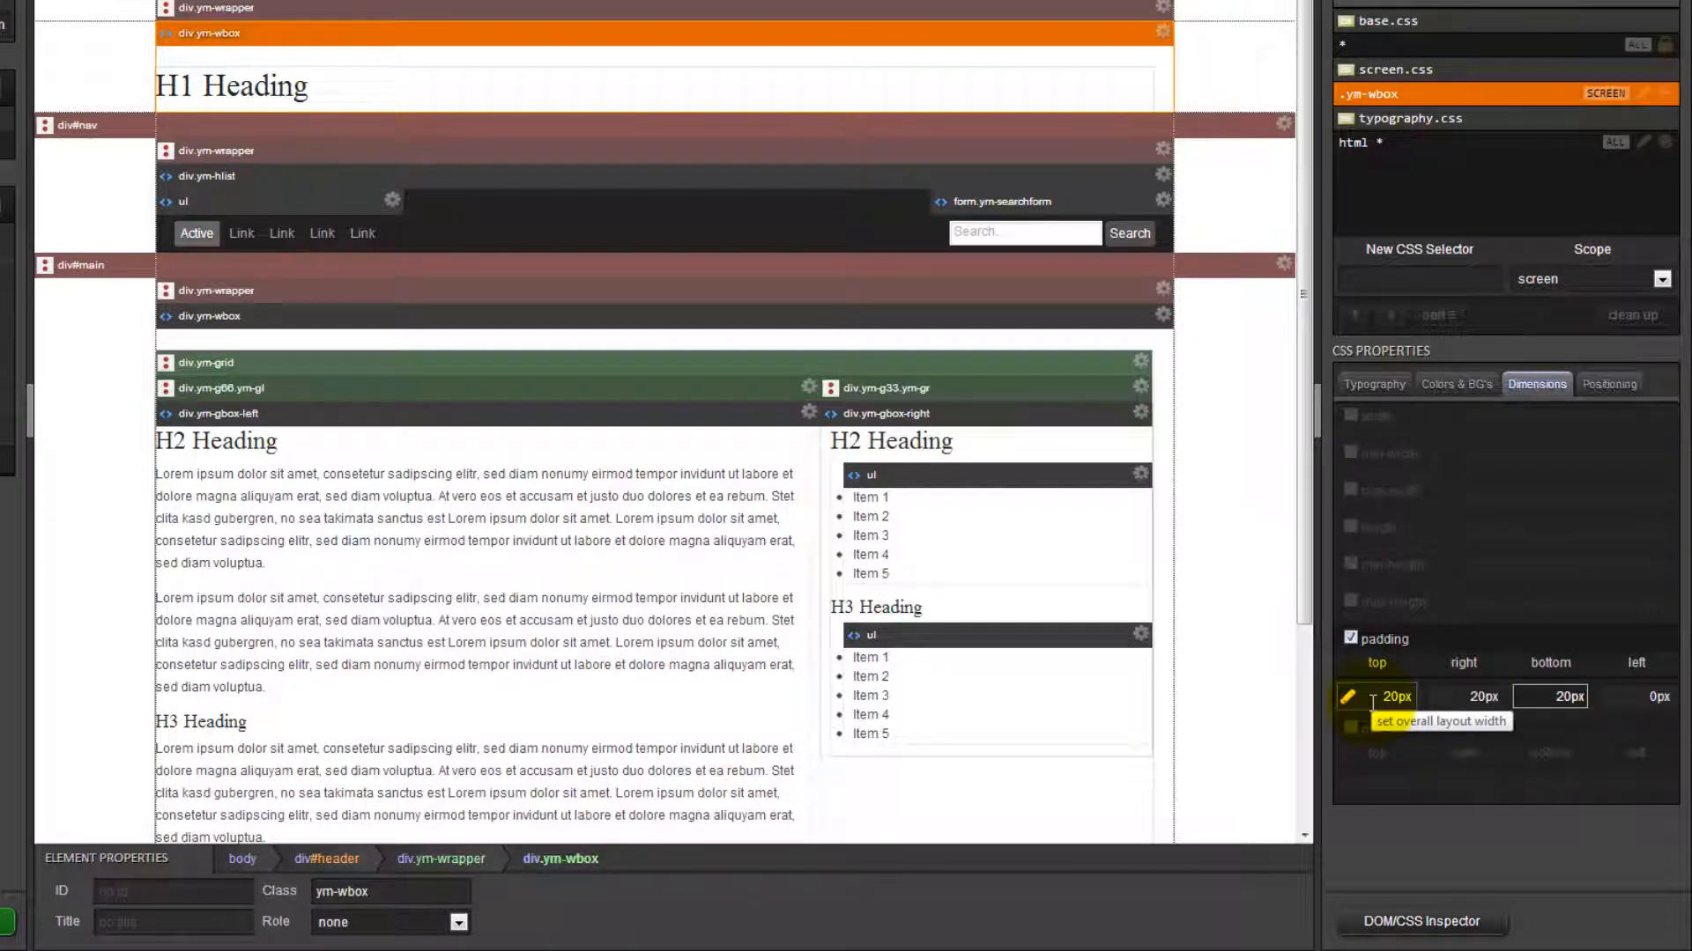
key("Tab")
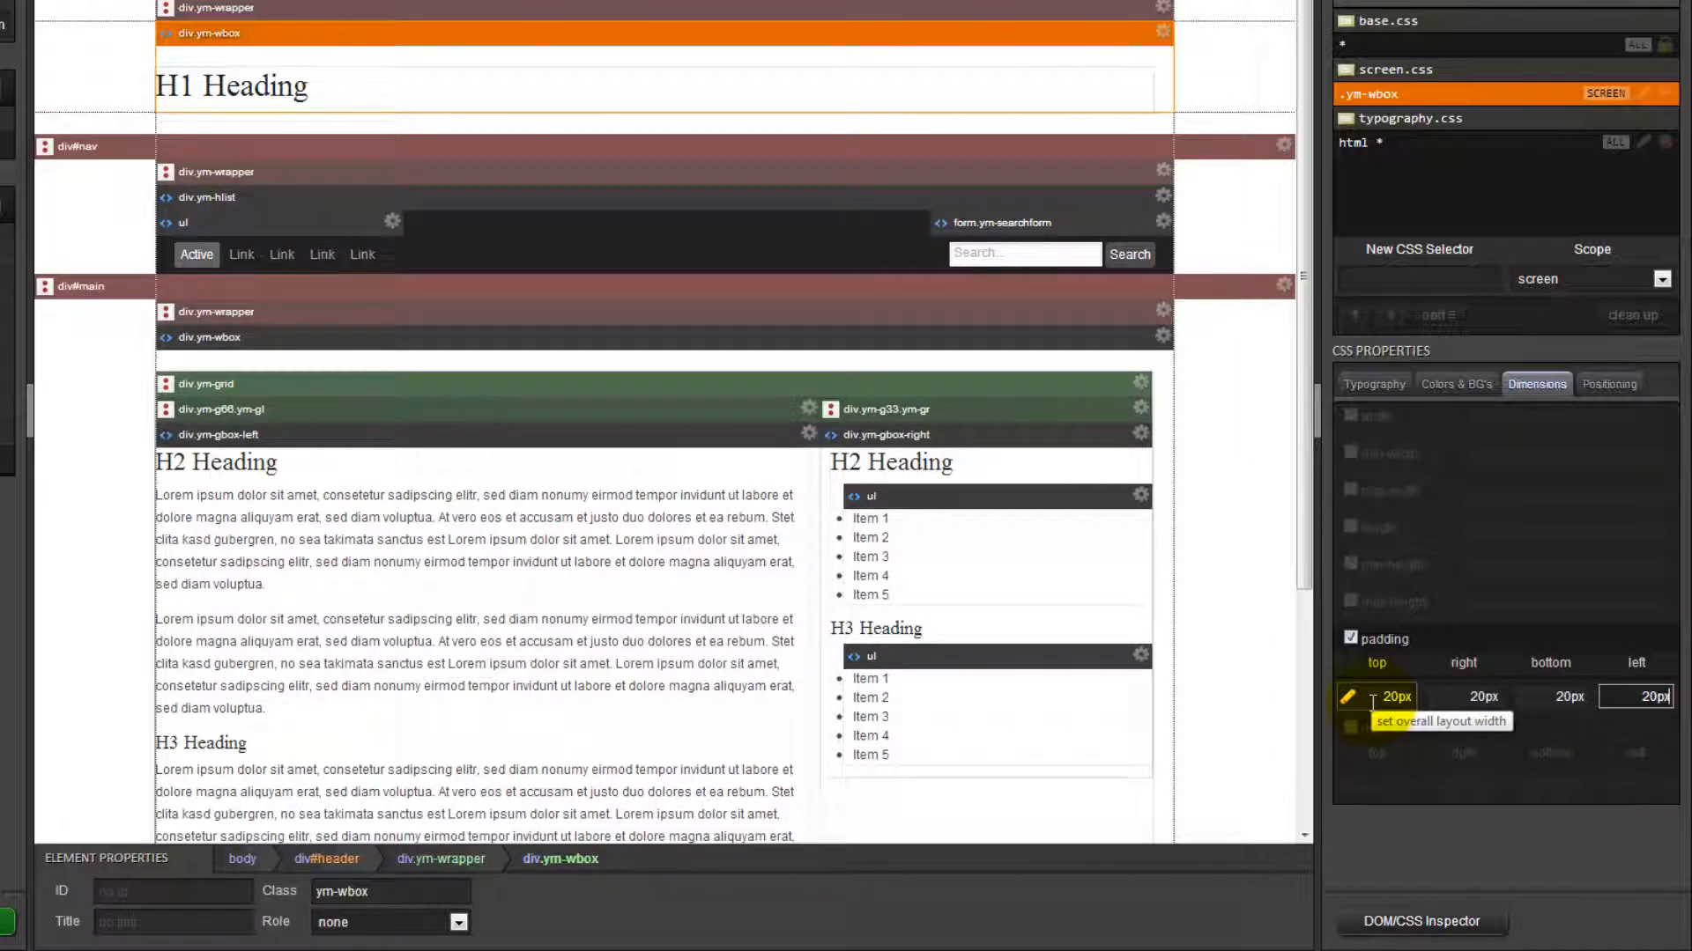
key("Tab")
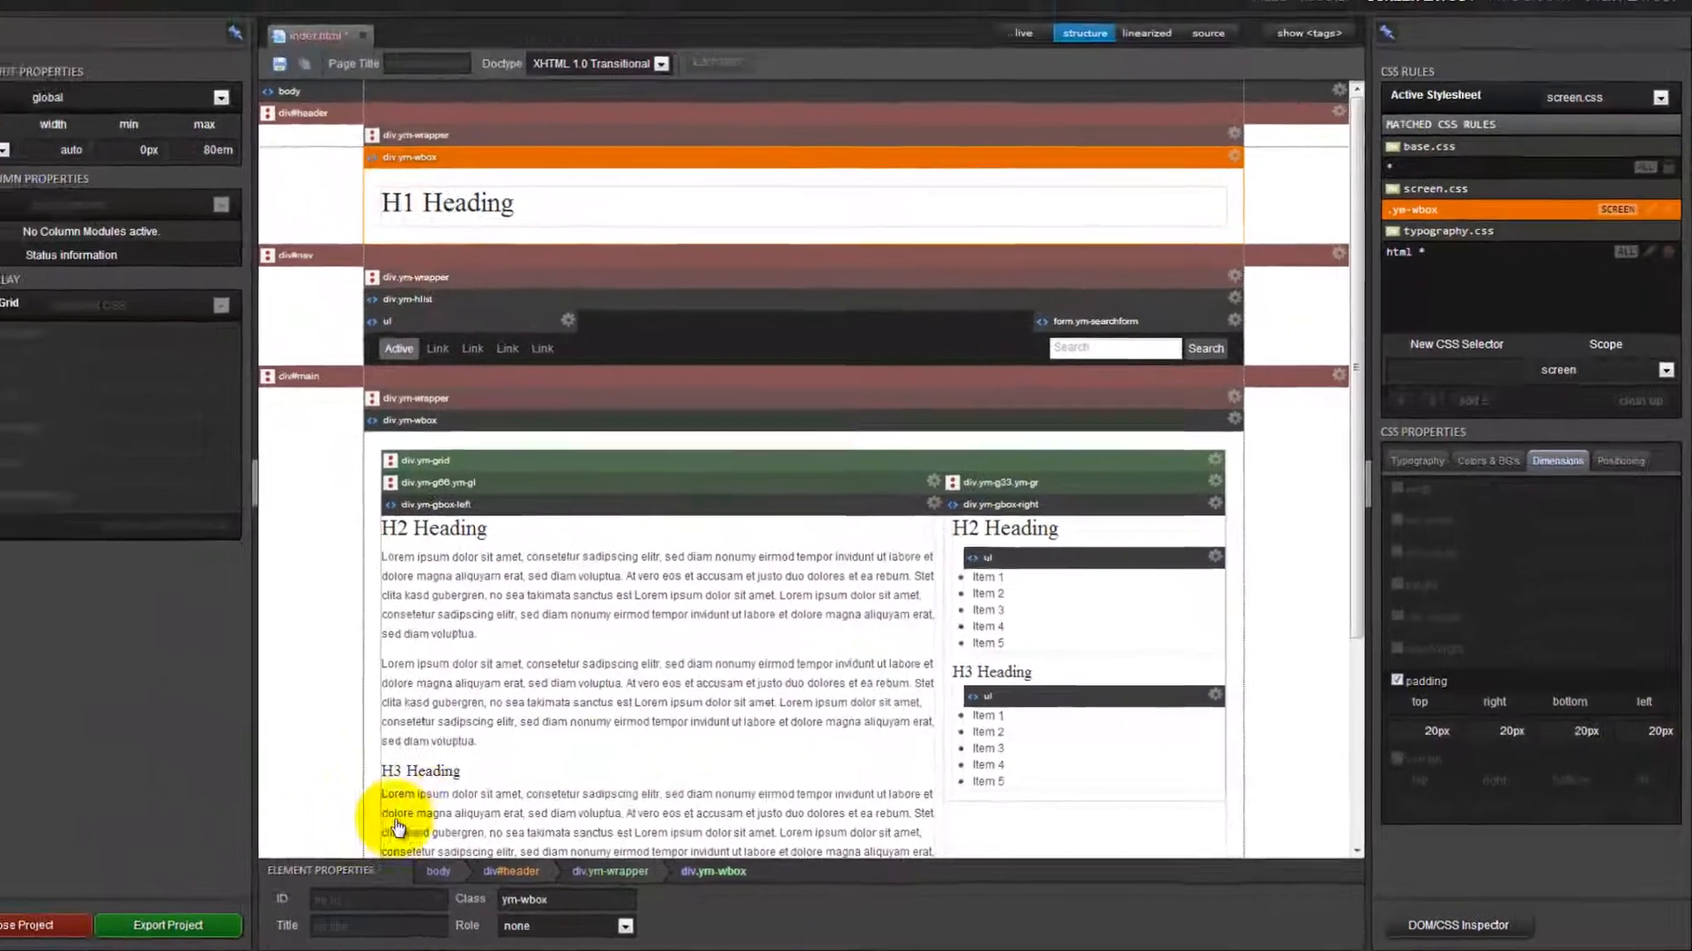
scroll(420, 698, "down", 5)
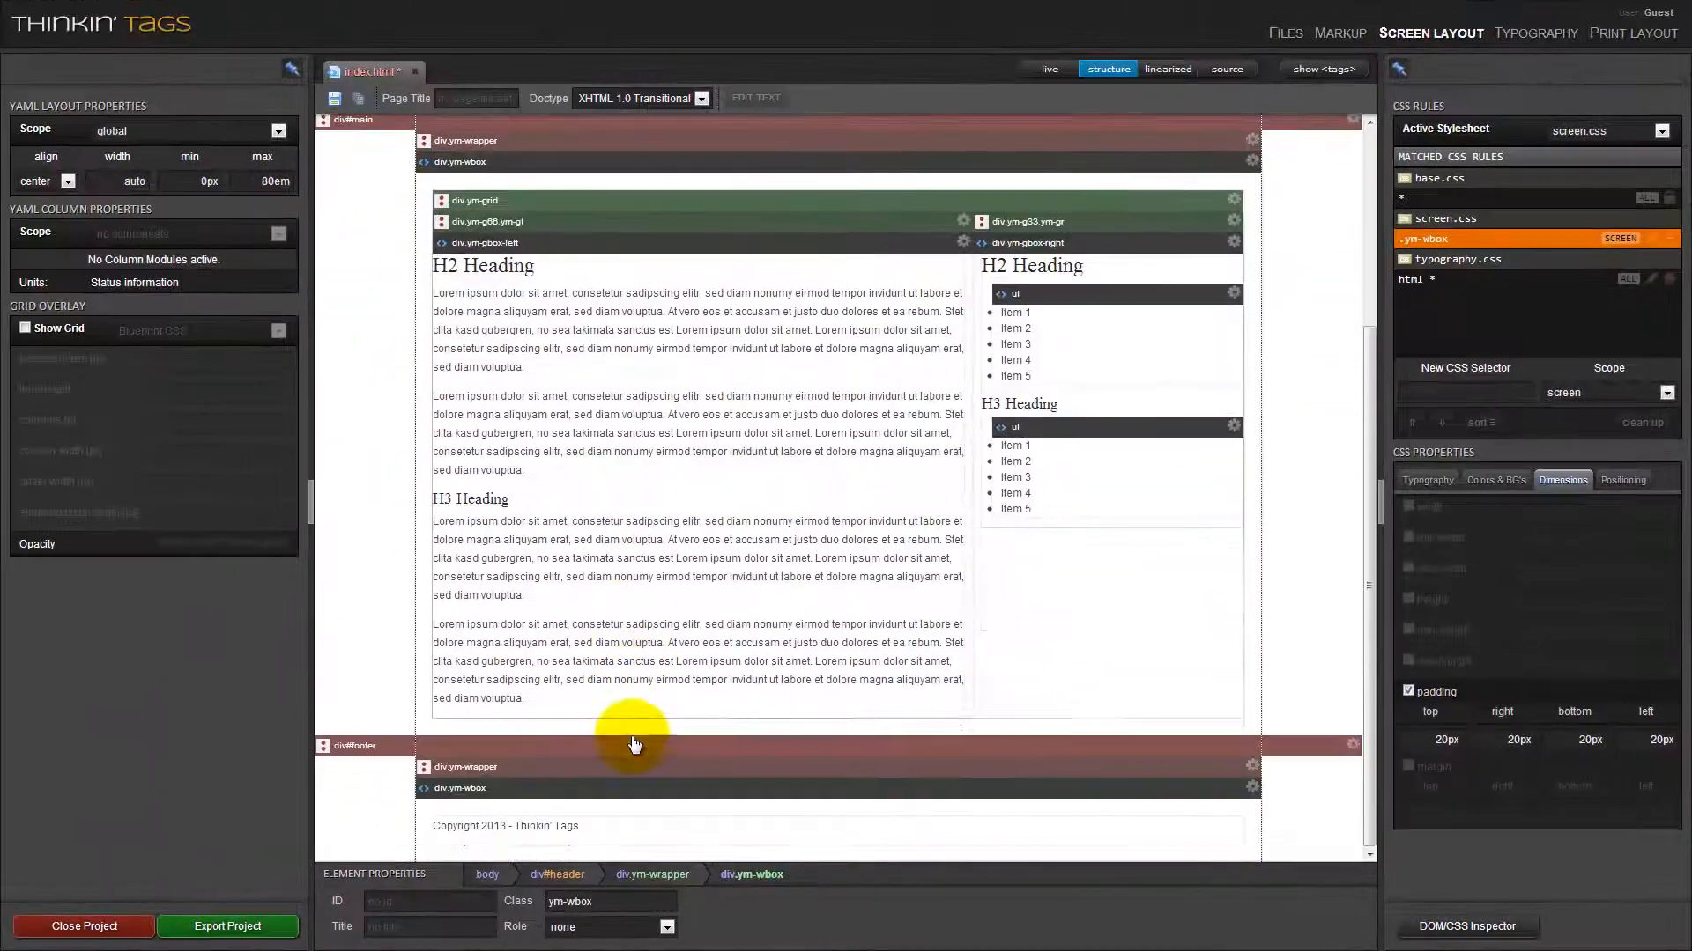
scroll(634, 744, "up", 5)
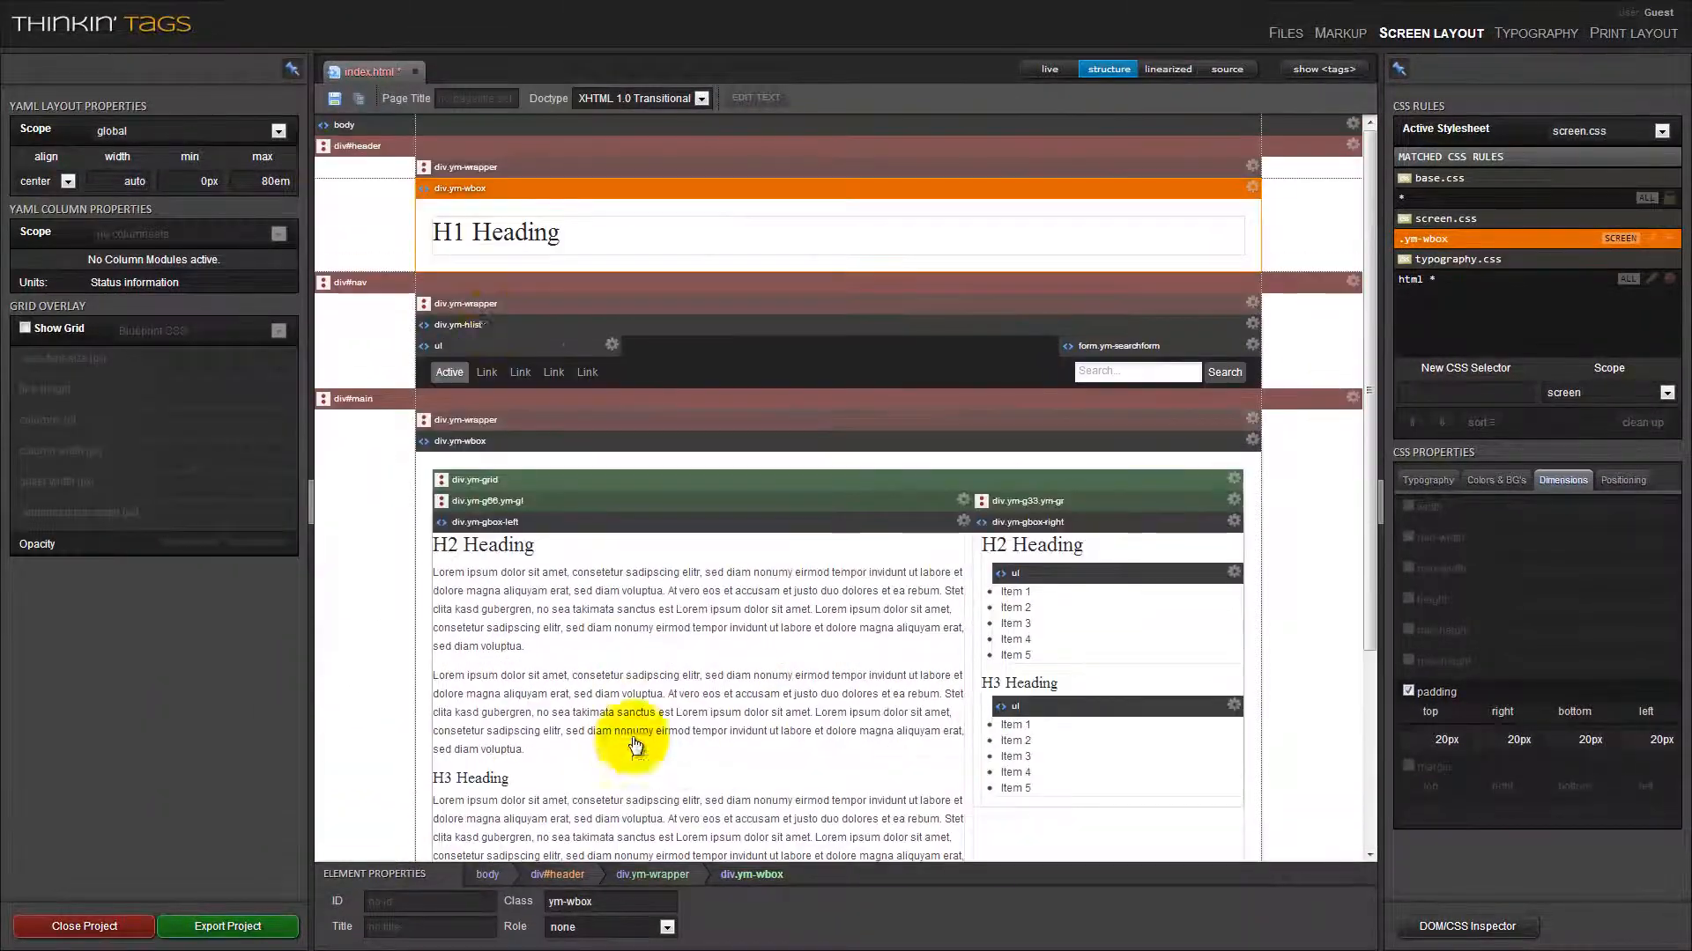
Select the H1 heading and set the font-family of its h1,h2,h3,h4,h5,h6 rule to "Helvetica, Arial, san-serif".
left_click(473, 249)
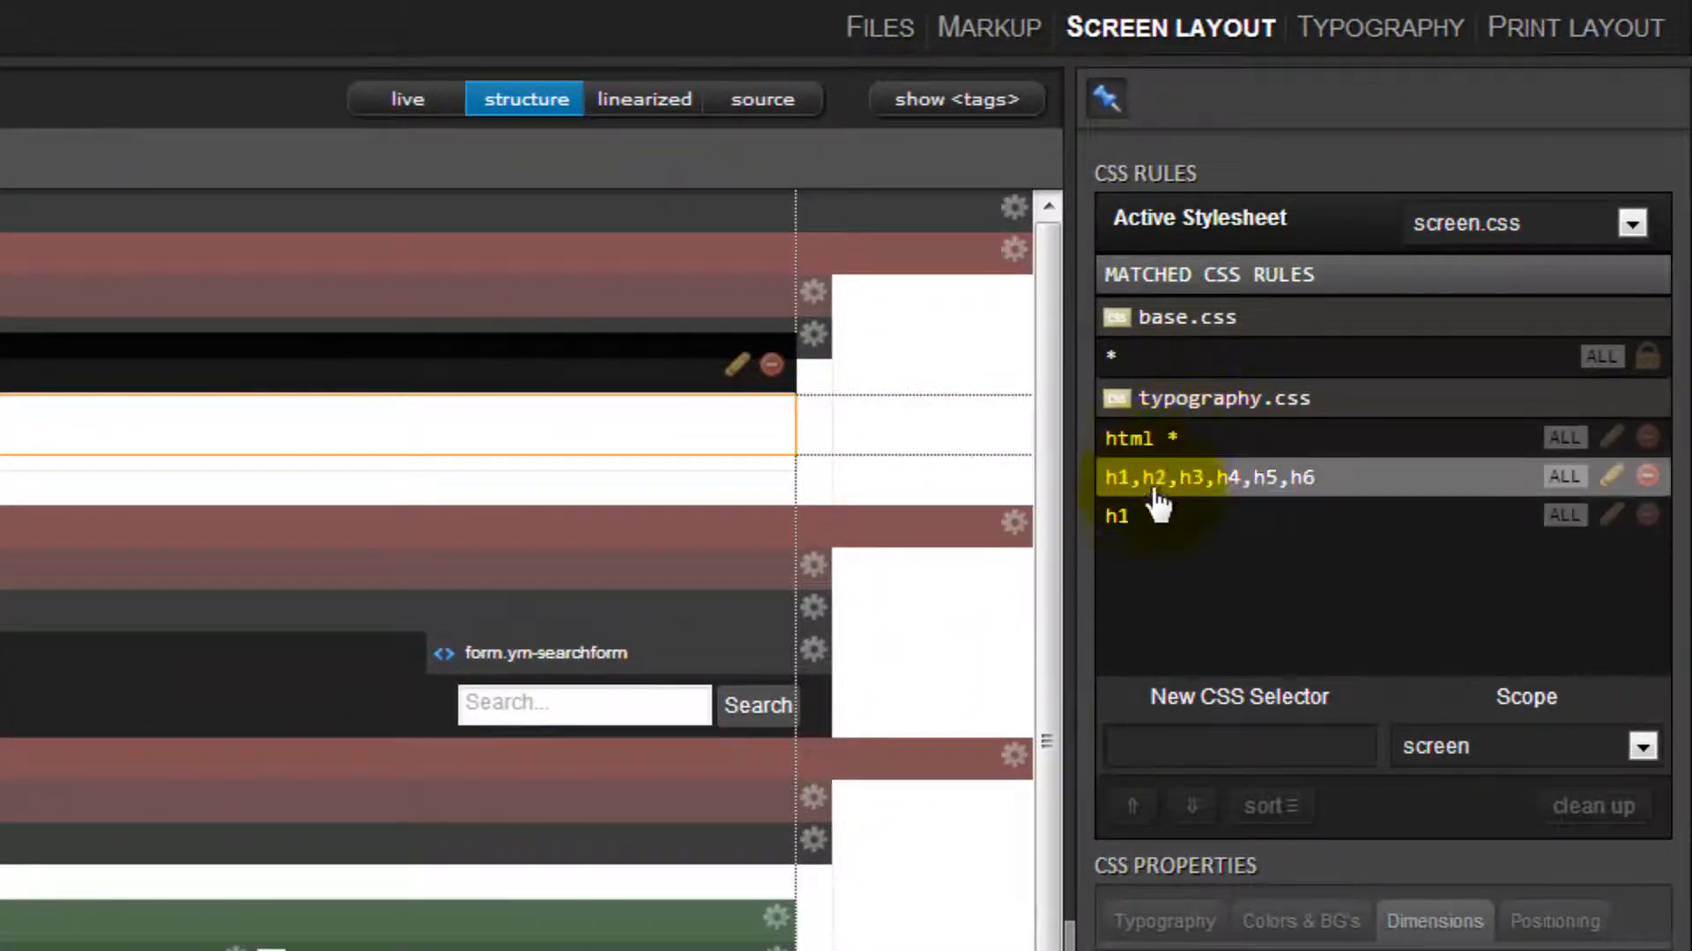
left_click(1313, 486)
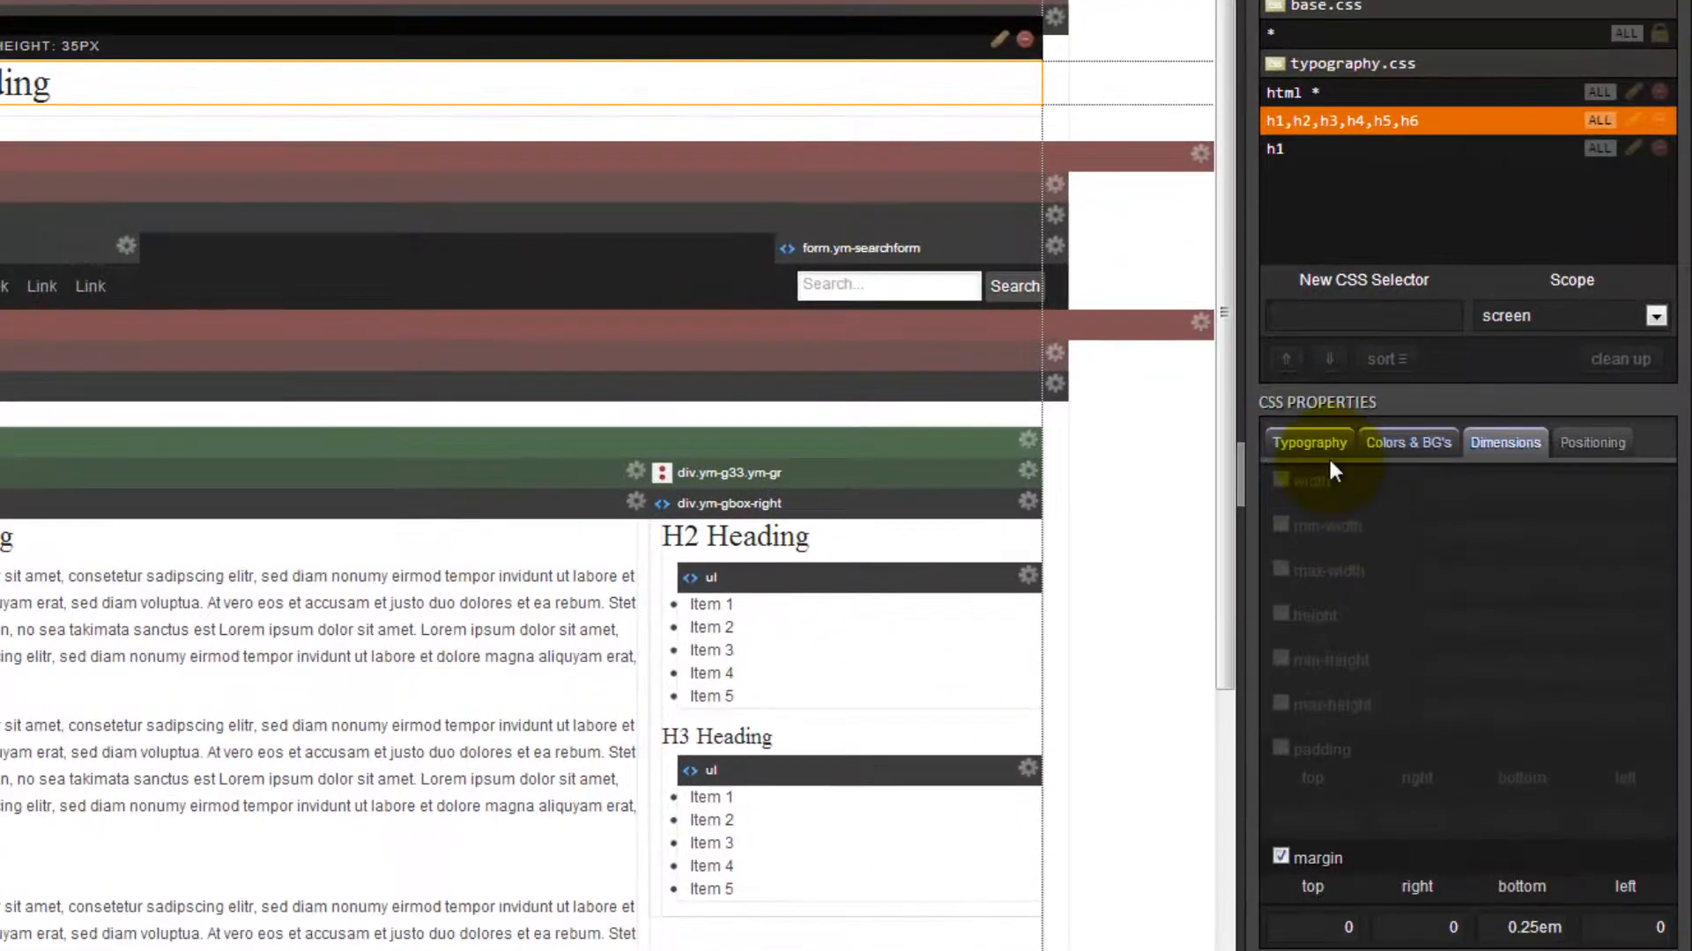
left_click(1202, 794)
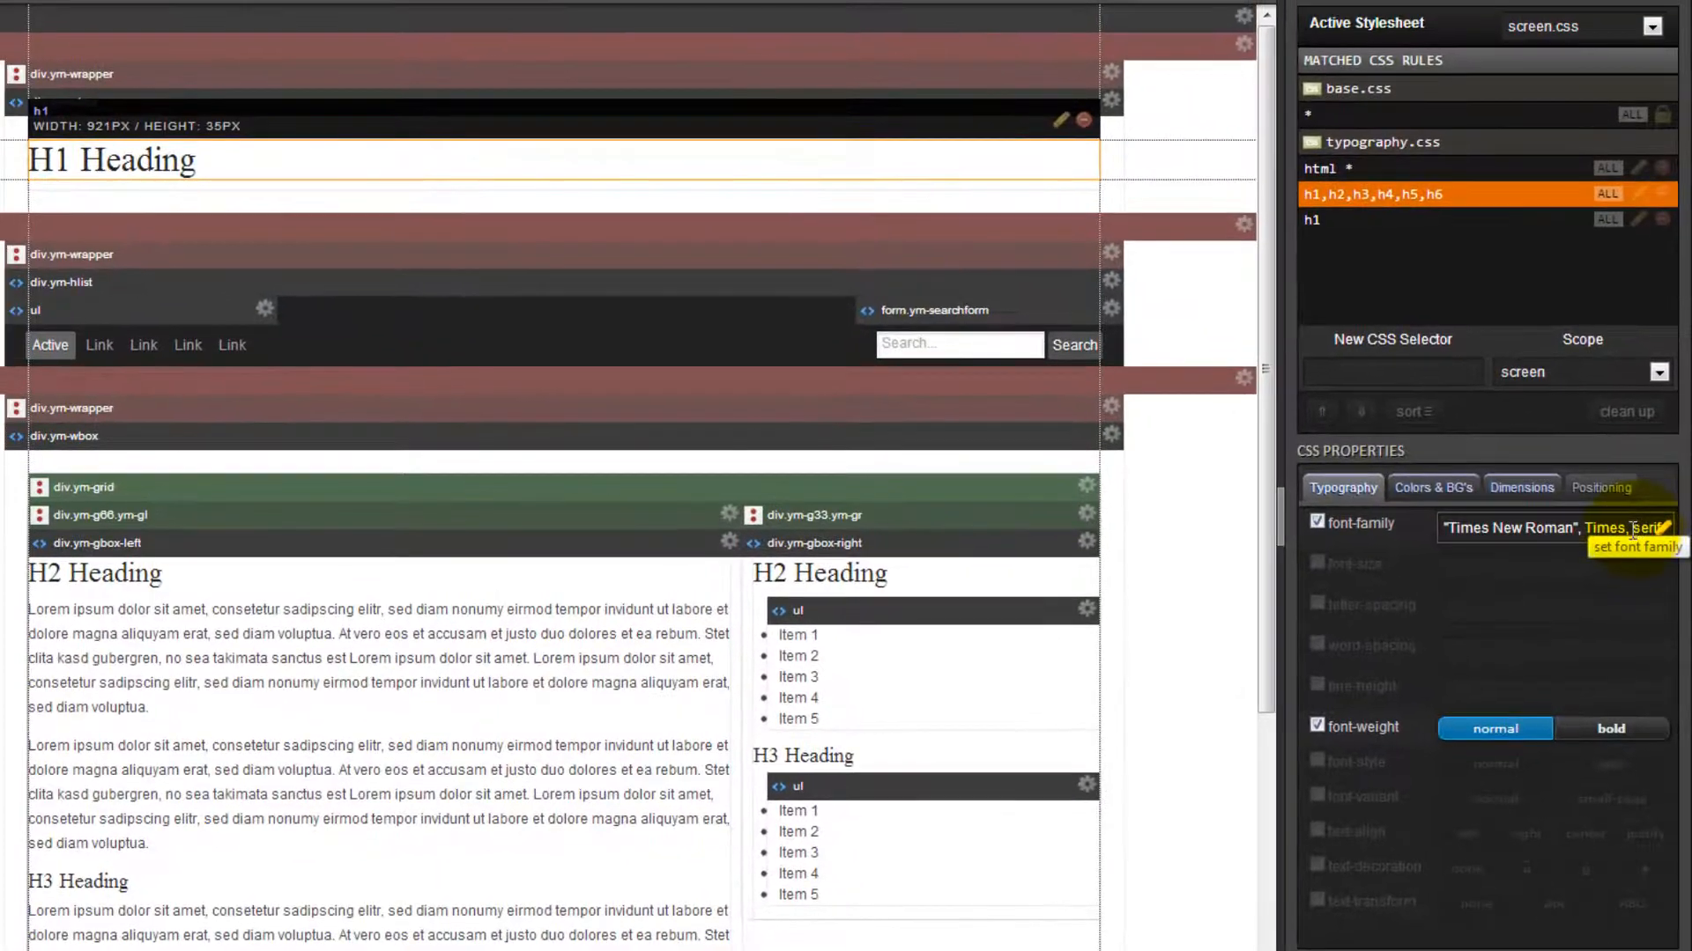
left_click_drag(1633, 530, 1229, 553)
type("Hel")
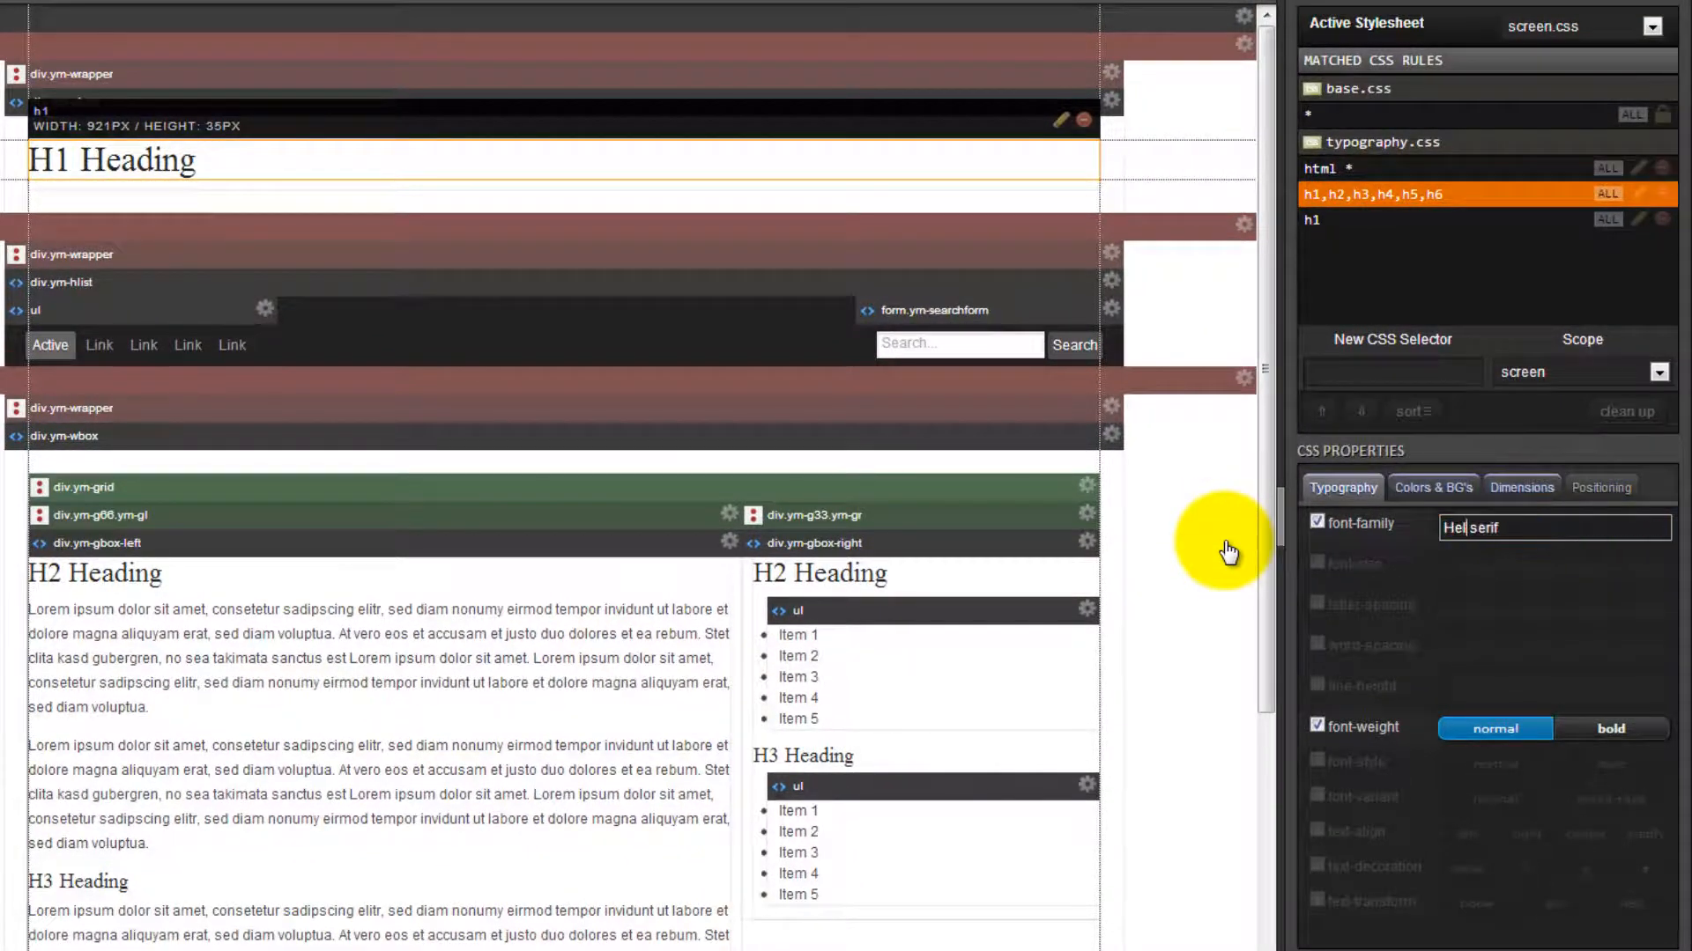
type("vetica,")
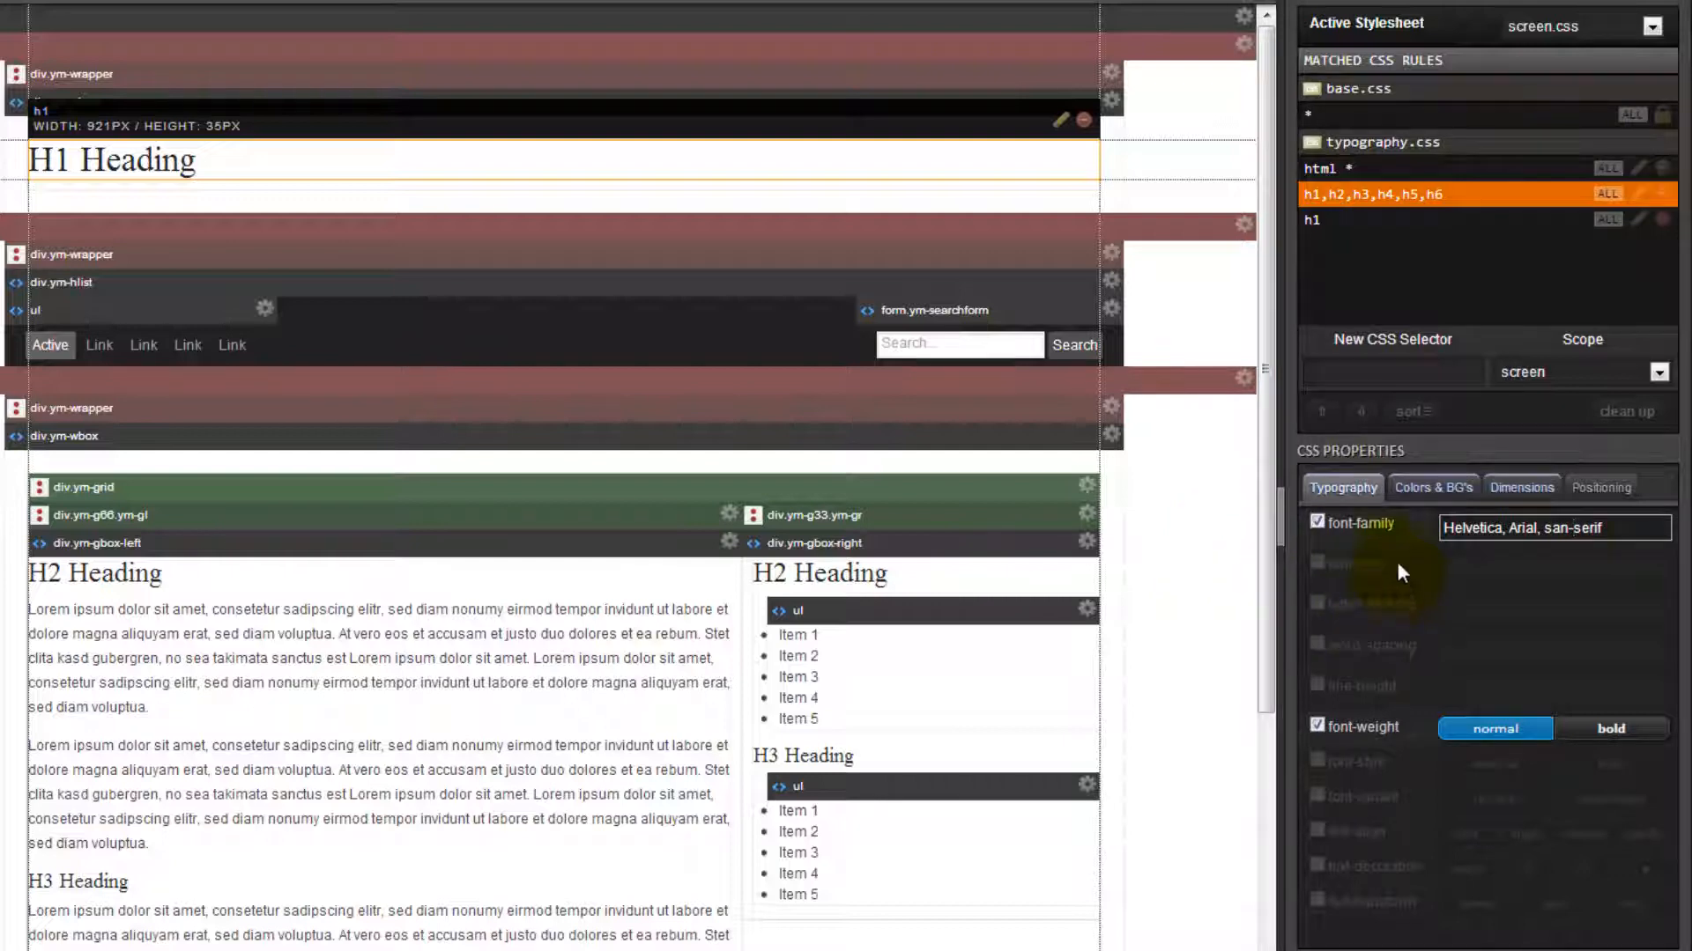
left_click(1565, 531)
type("s")
key("Return")
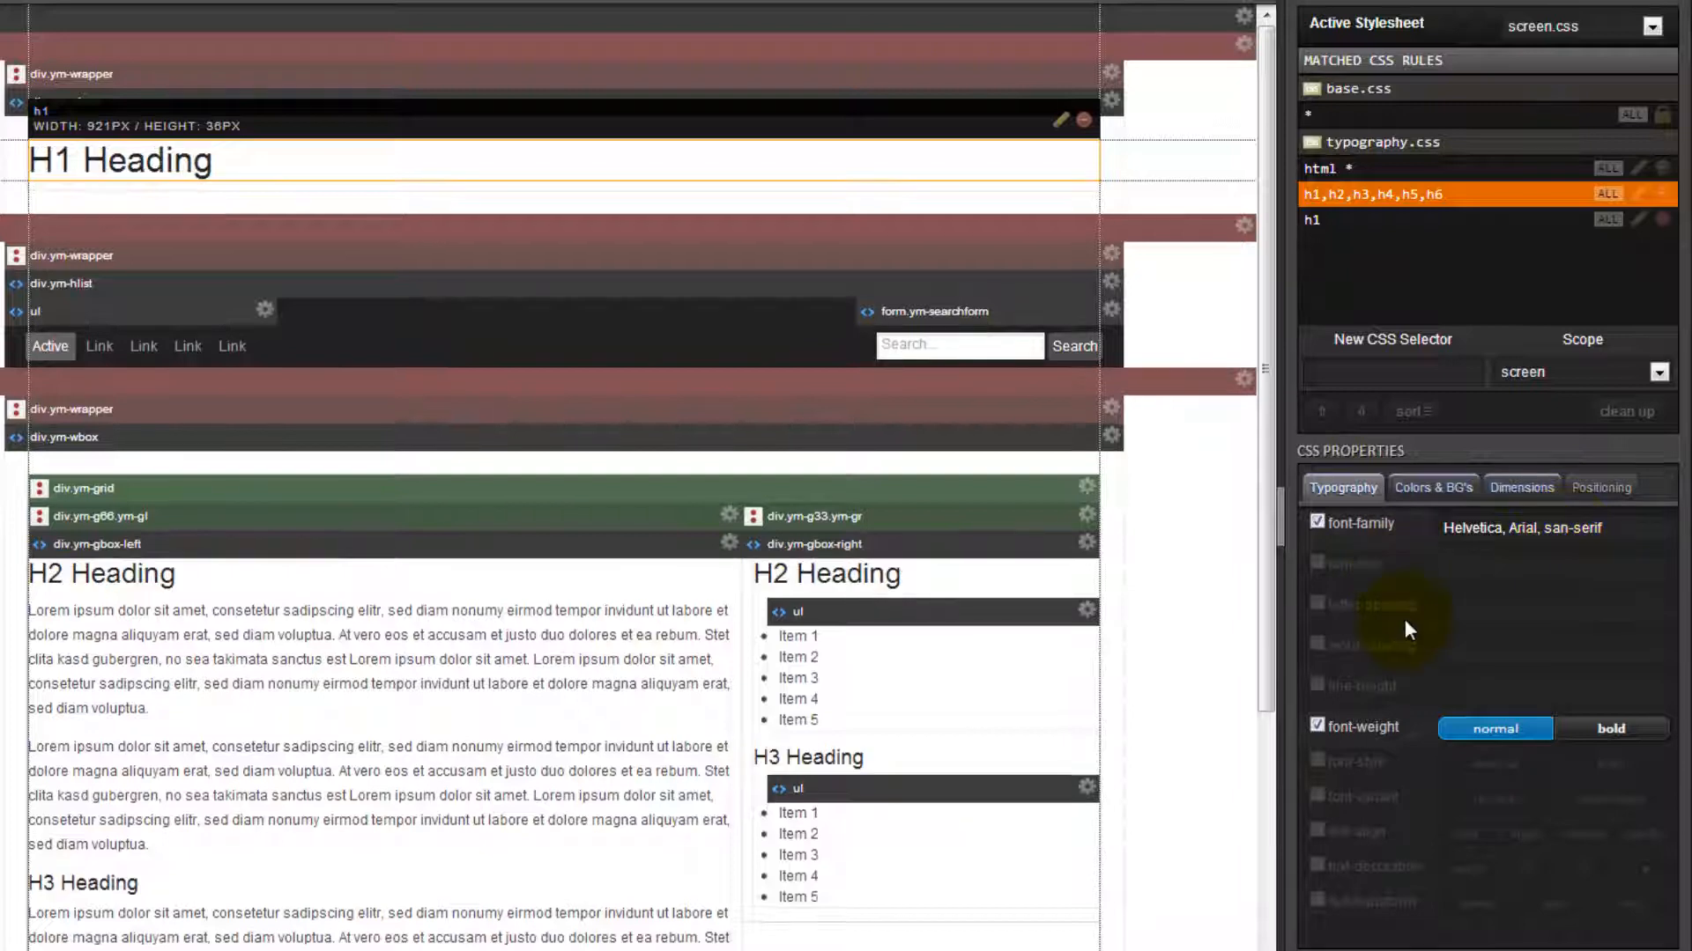
In the H1 heading's h1 rule in typography.css, set font-weight to bold and font-variant to small-caps.
left_click(1053, 542)
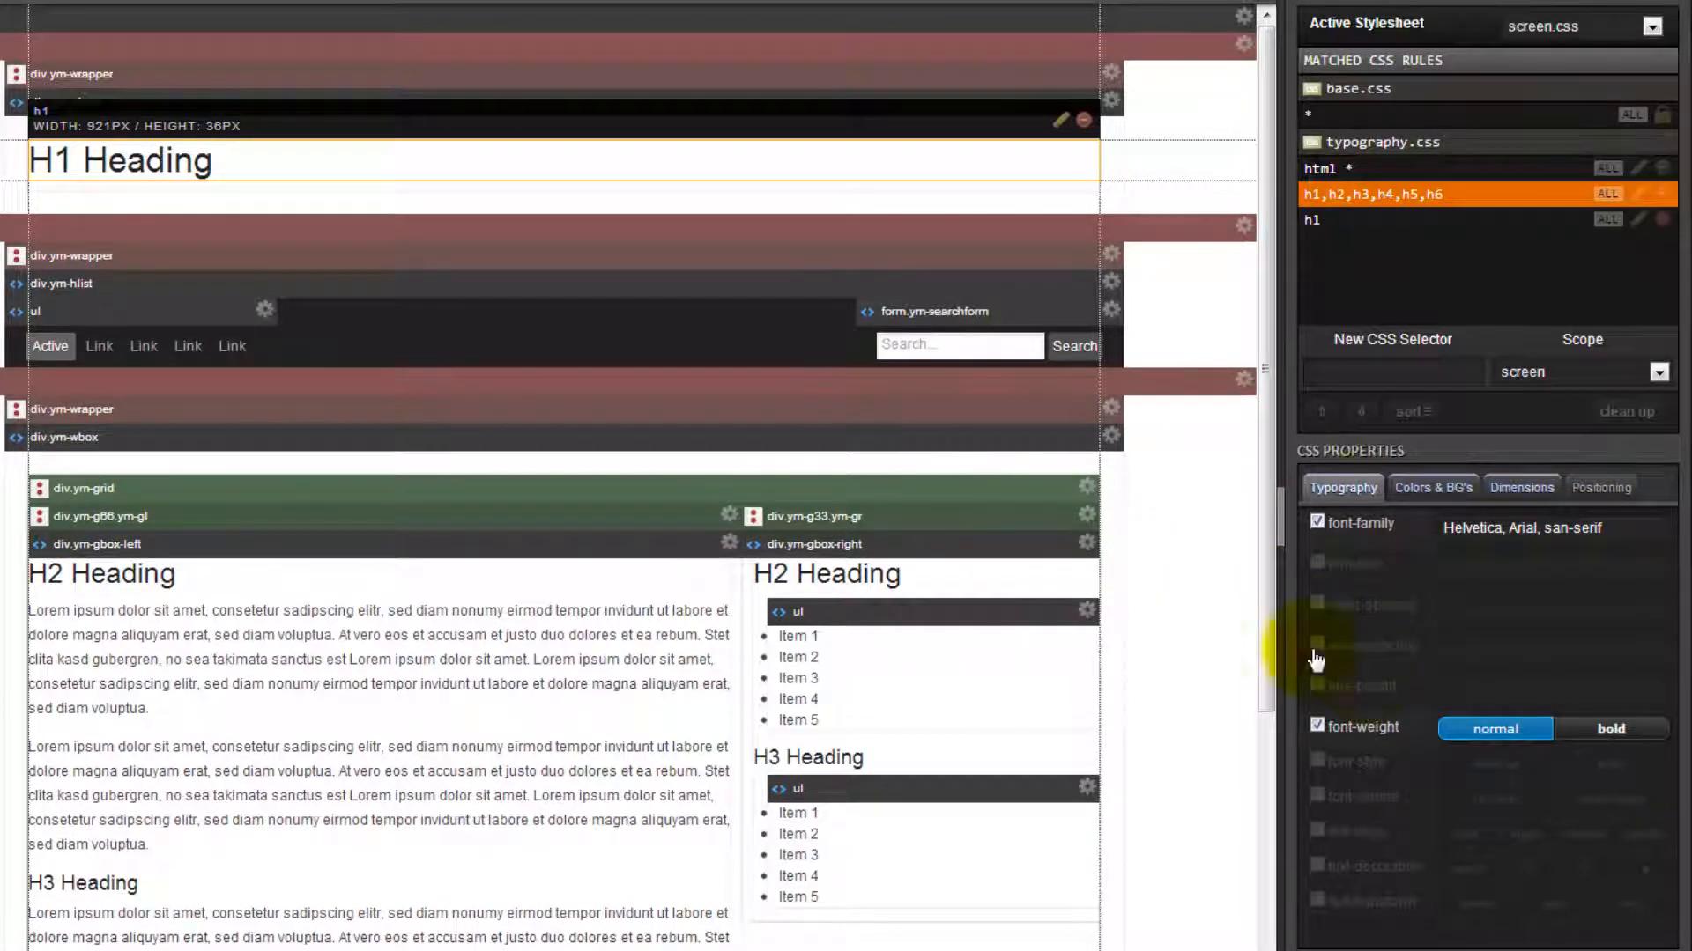
left_click(97, 163)
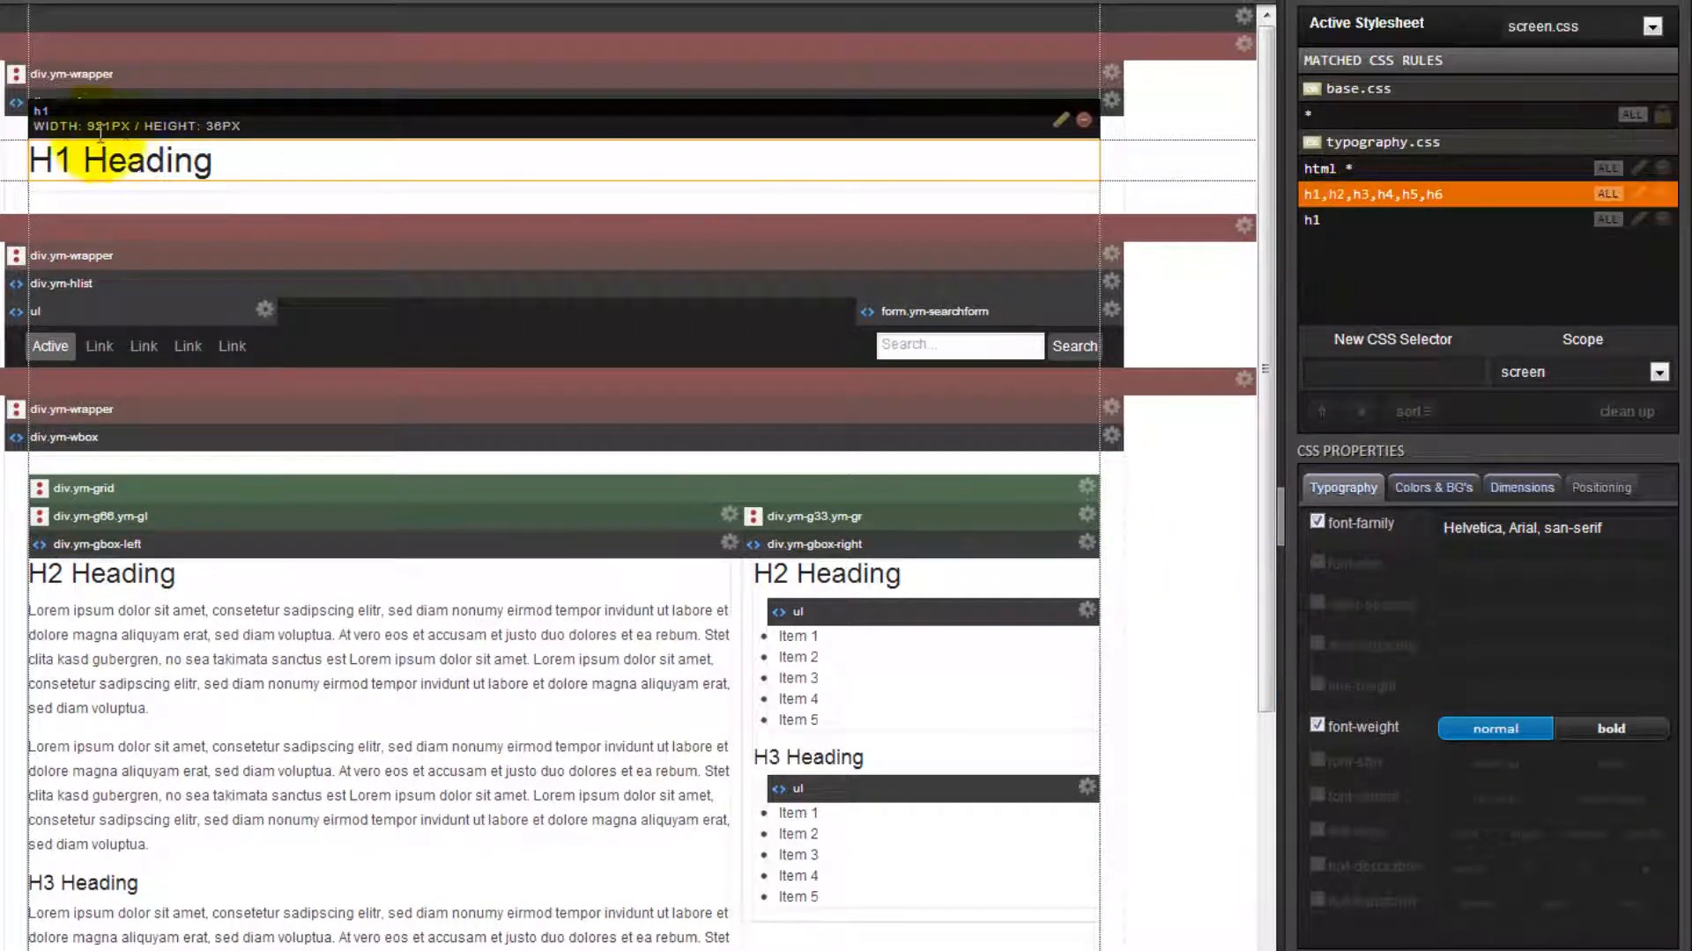
left_click(1339, 225)
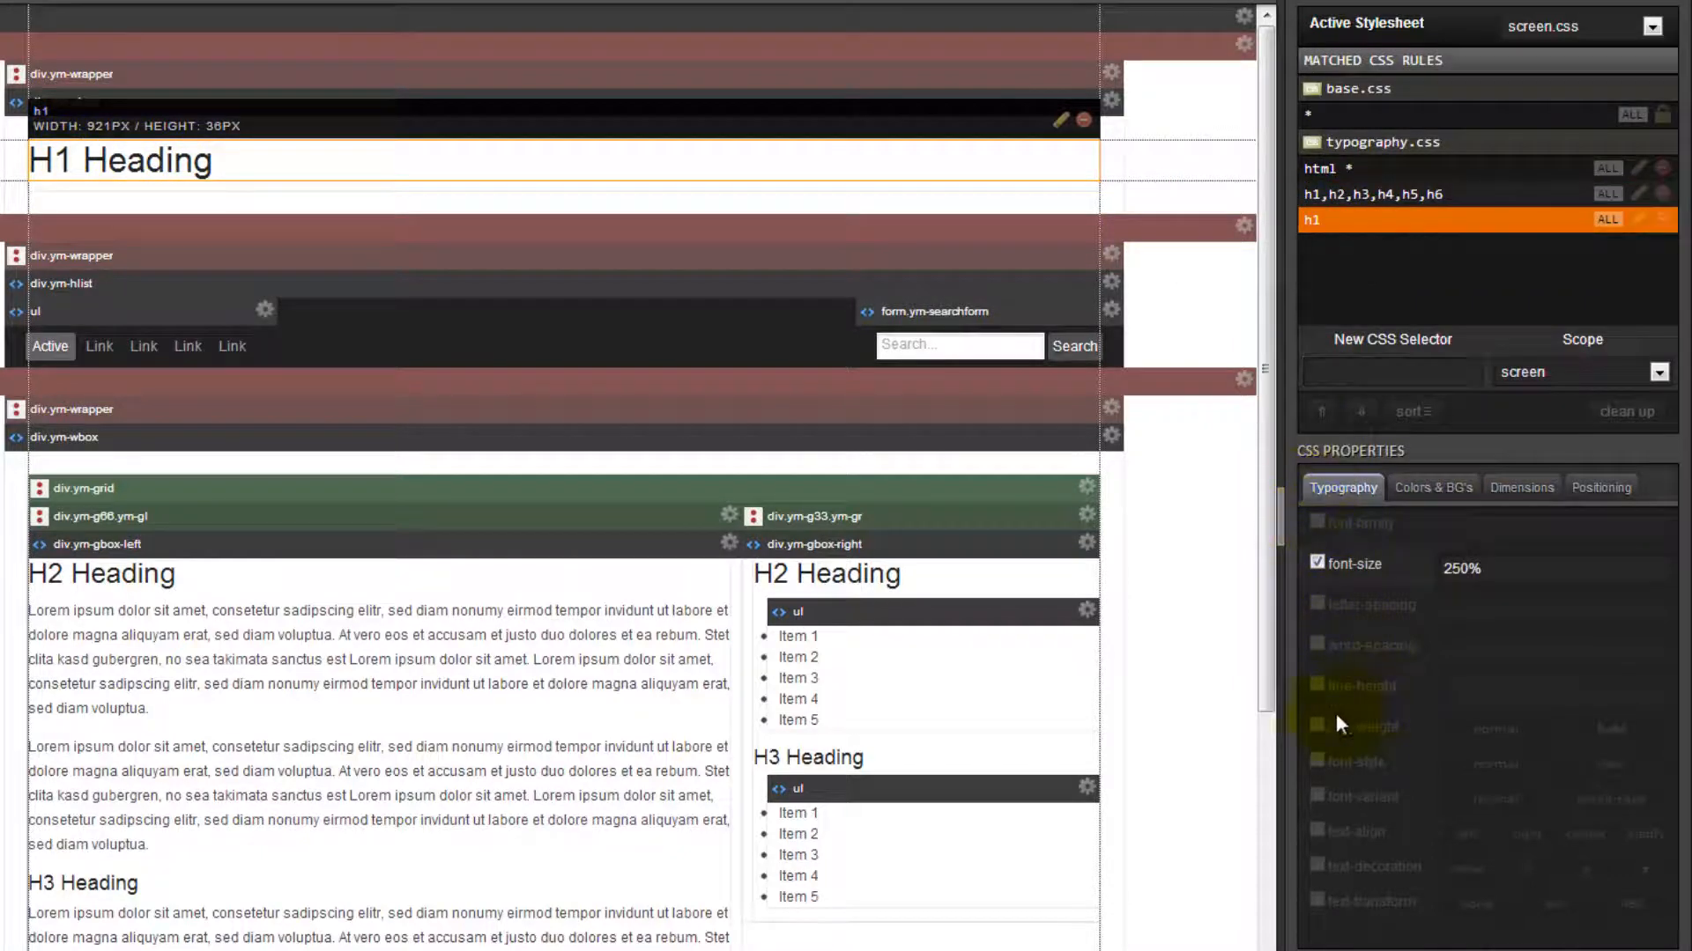
left_click(1315, 729)
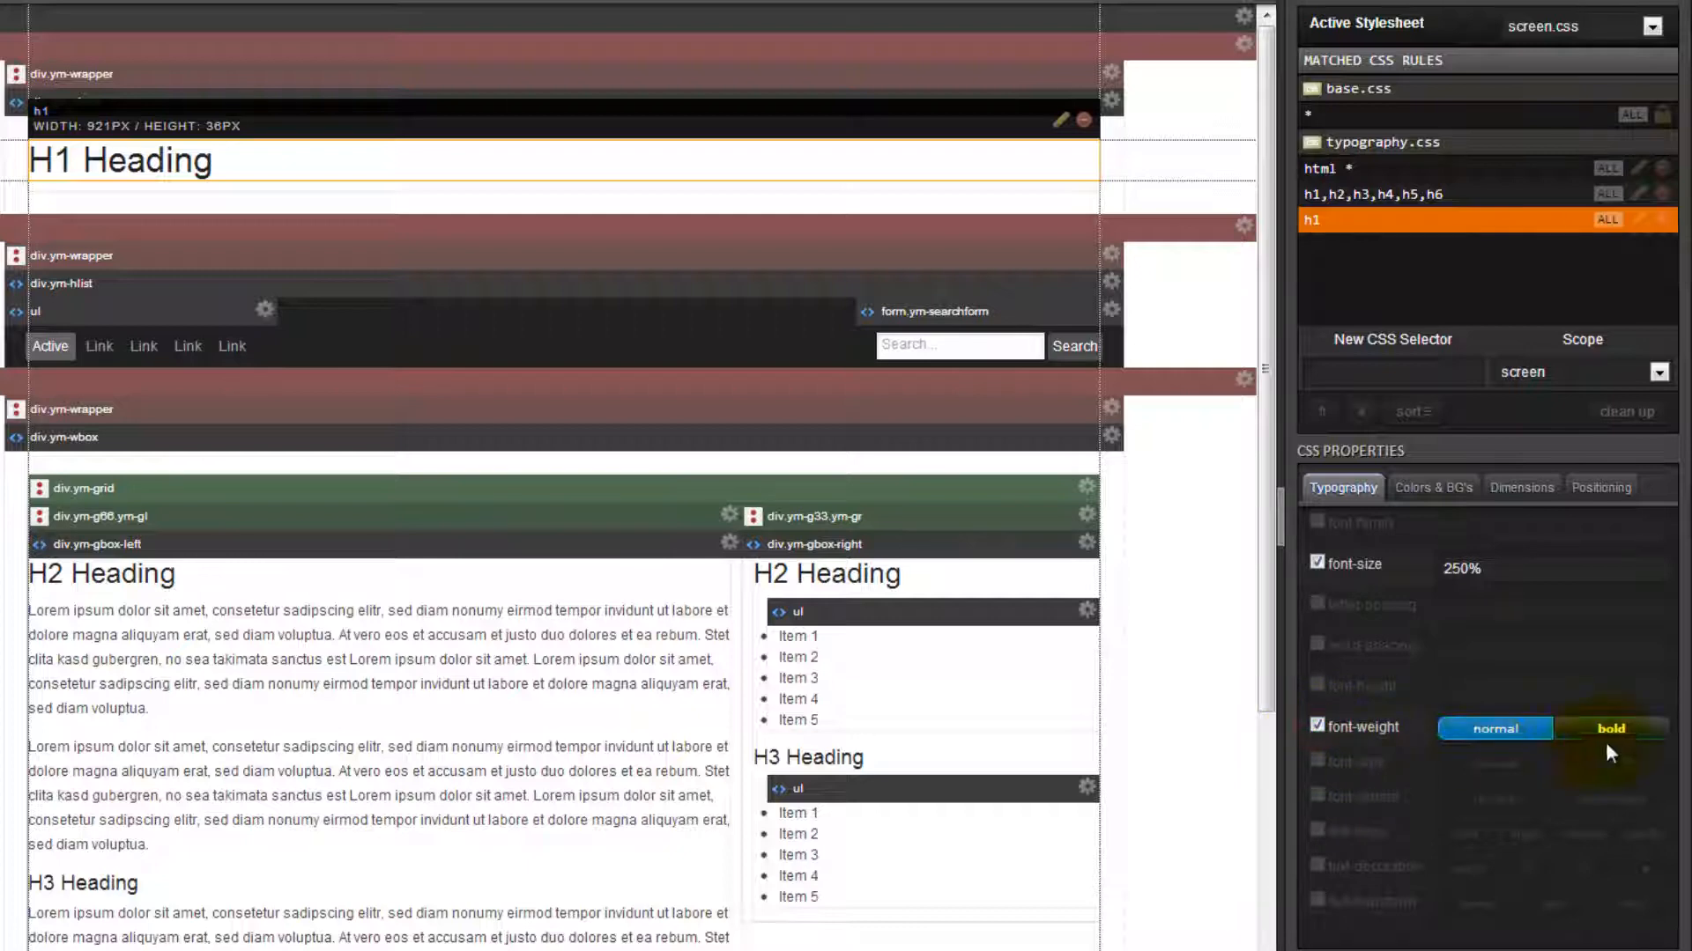
left_click(1615, 731)
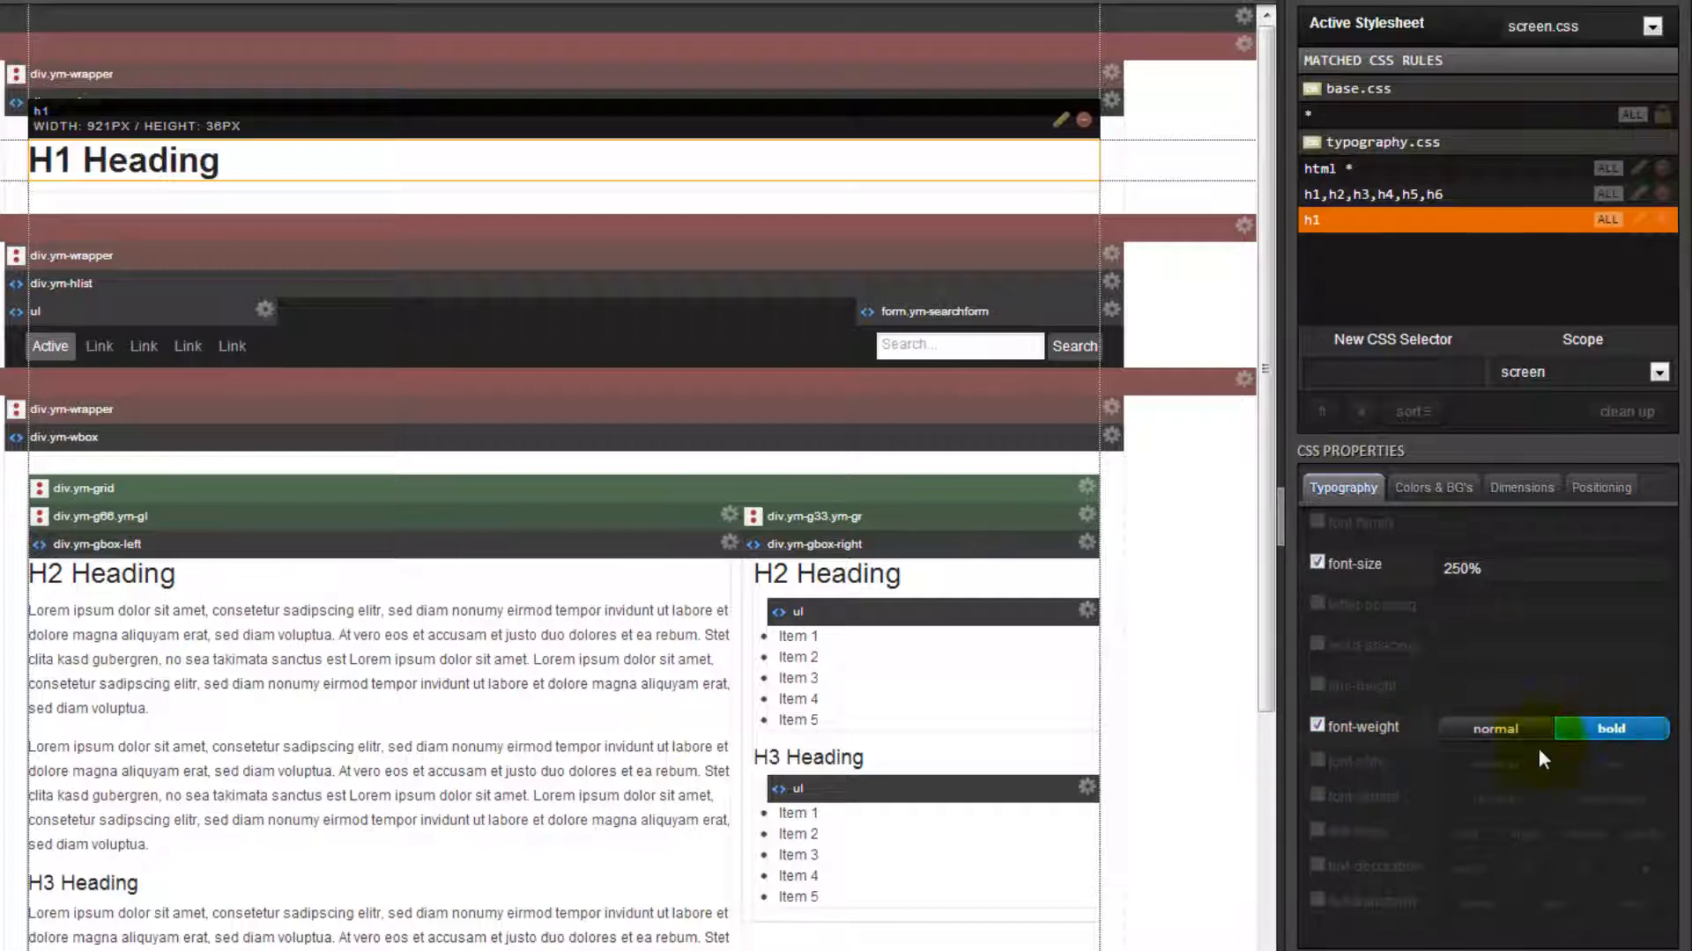
left_click(1316, 798)
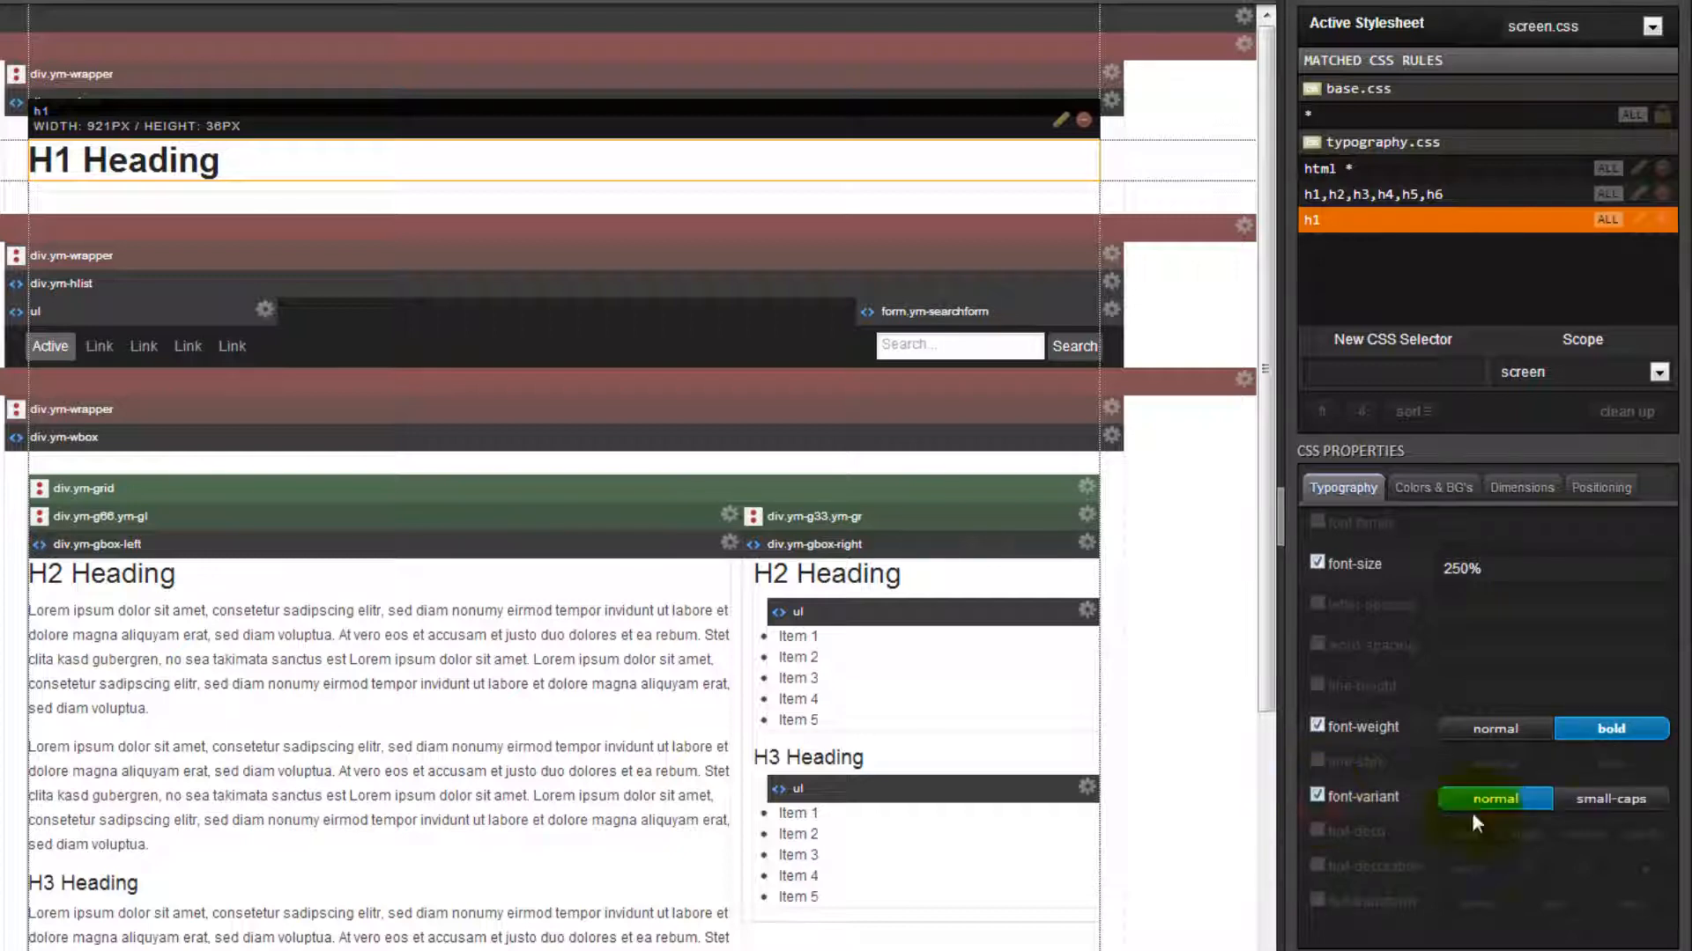
left_click(1615, 801)
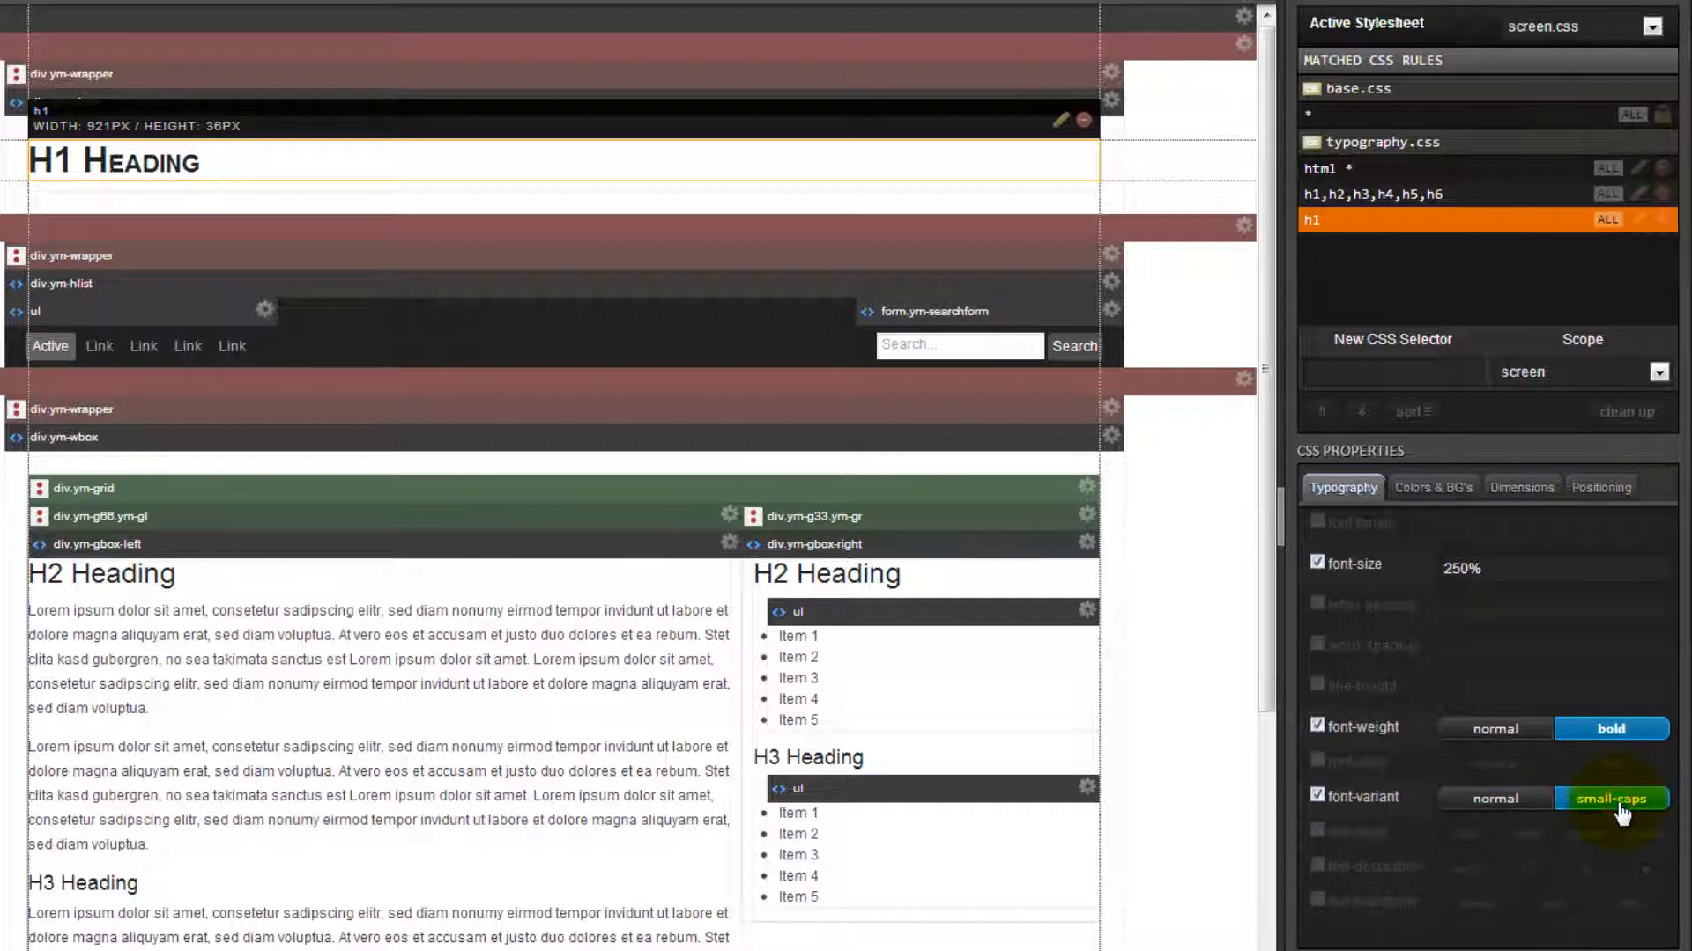
Edit the H1 heading's markup so that its text reads "My First Website".
left_click(1062, 124)
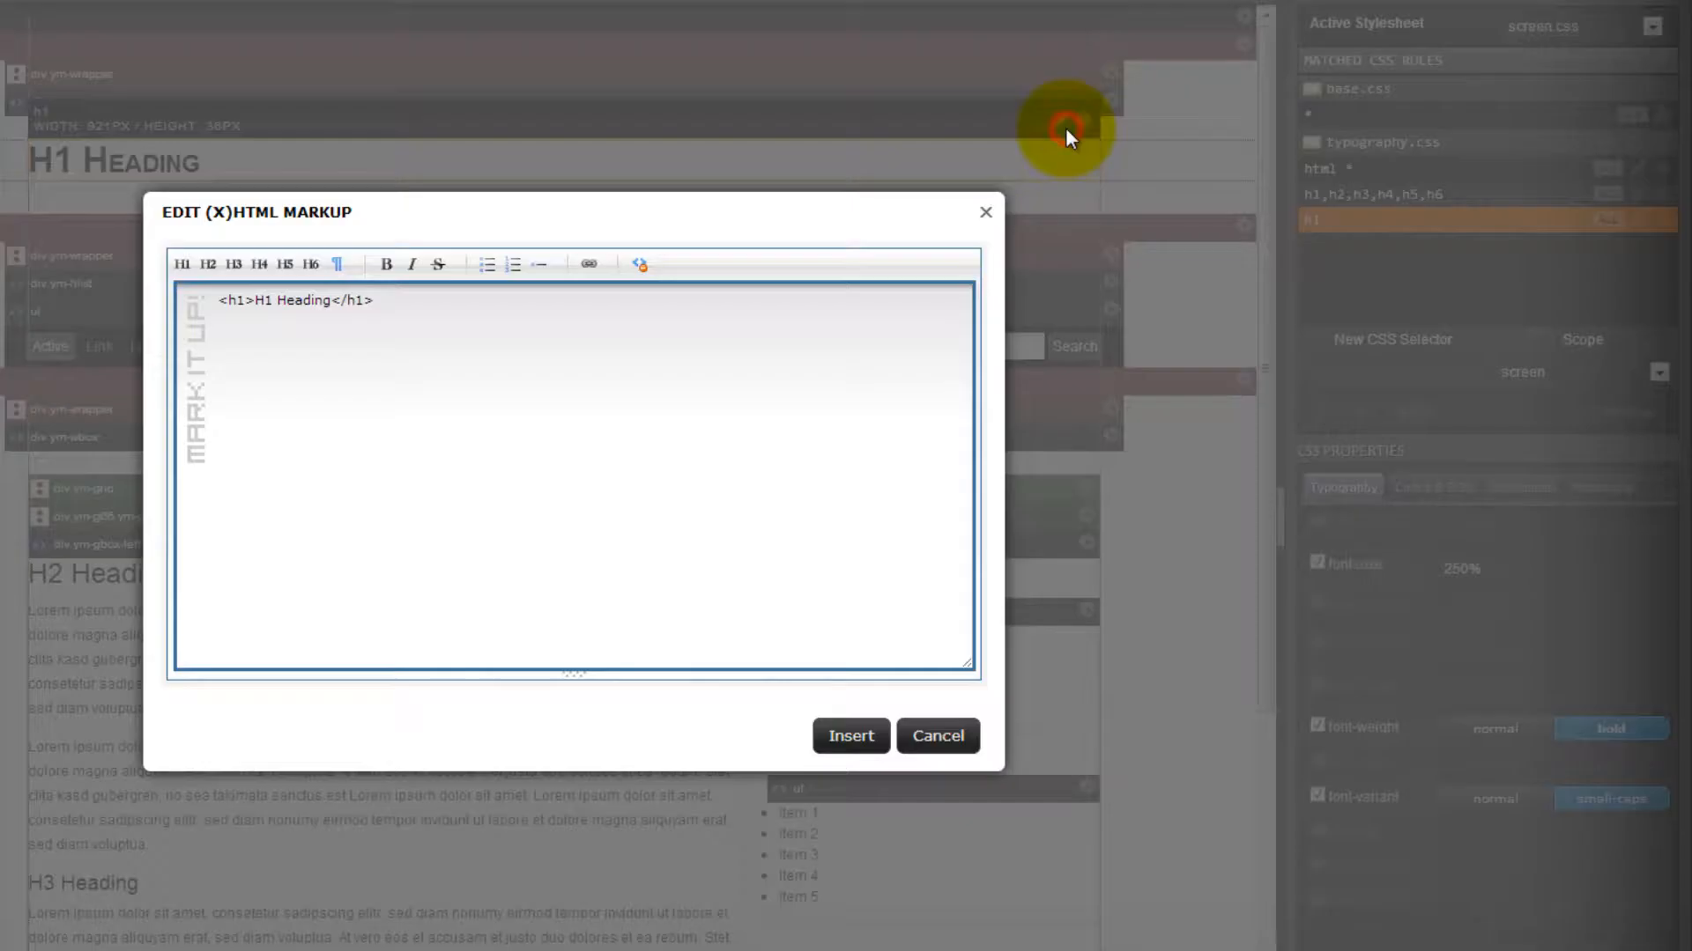
left_click(253, 300)
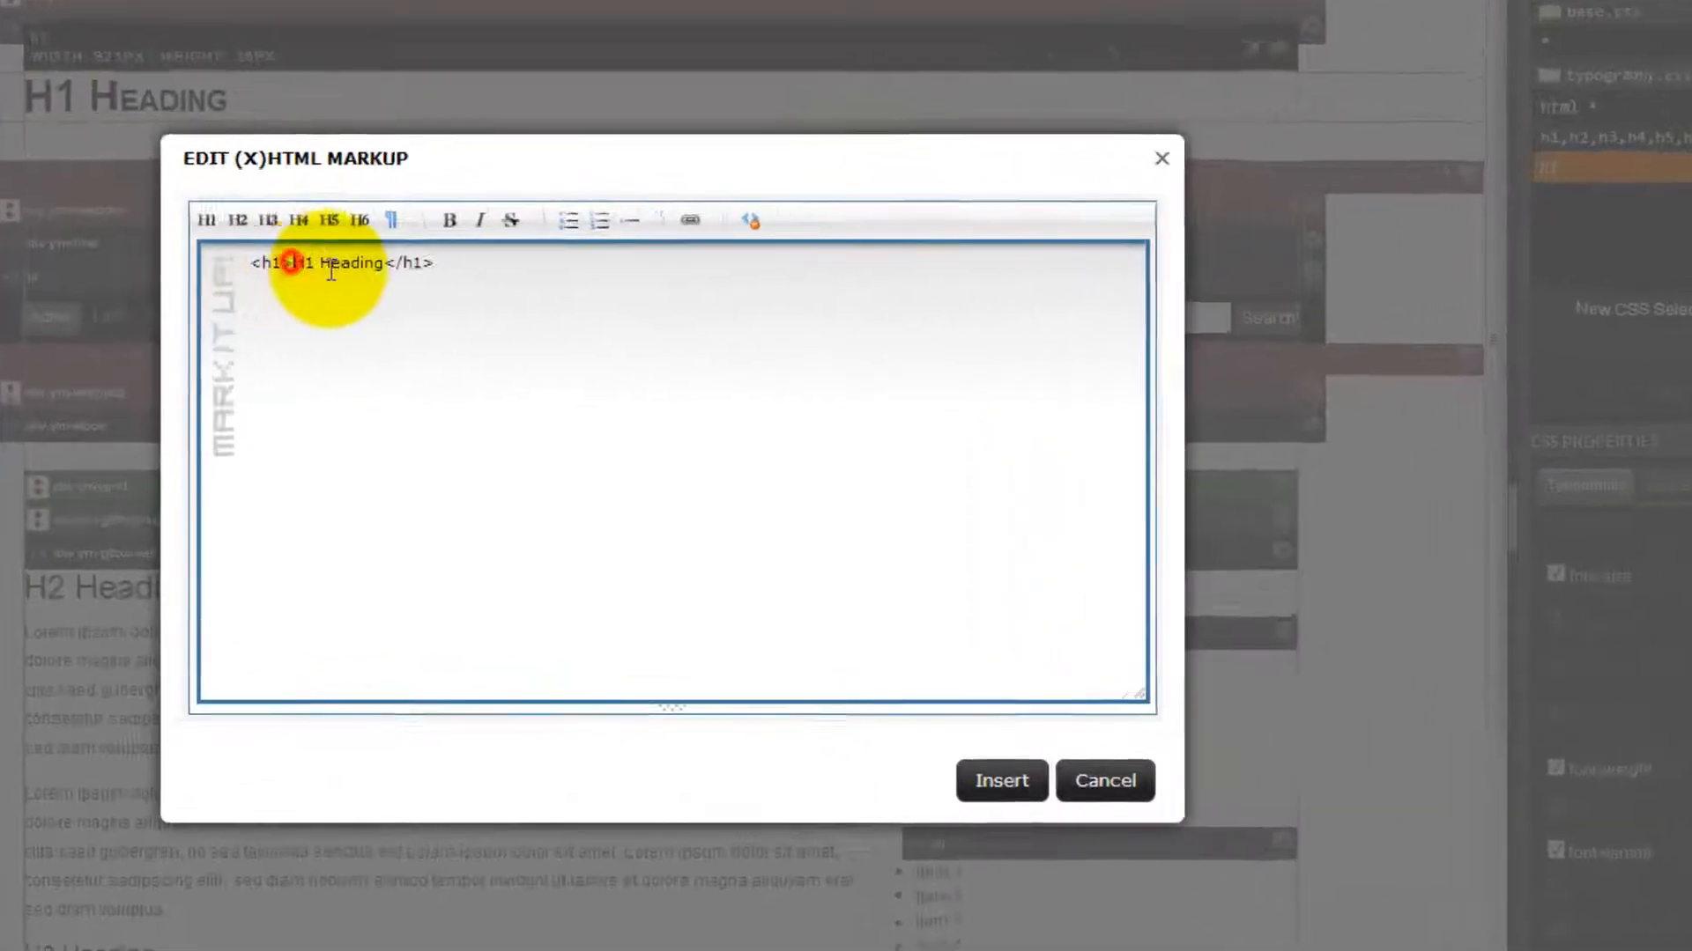
left_click_drag(331, 272, 384, 270)
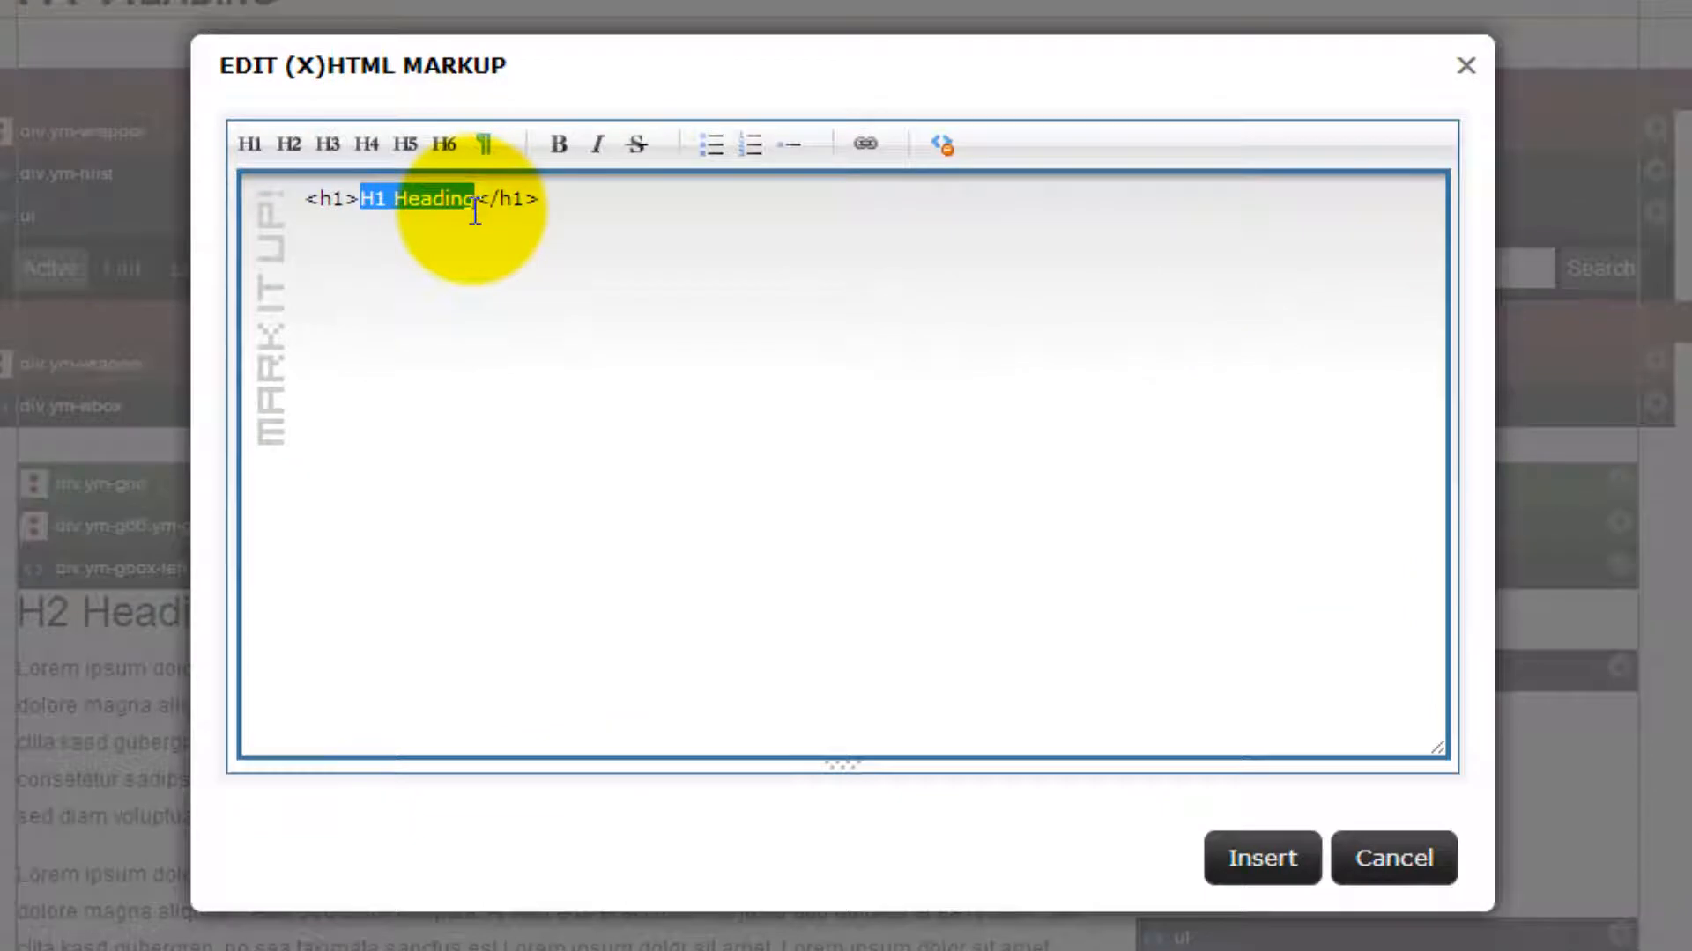
type("My First Webs")
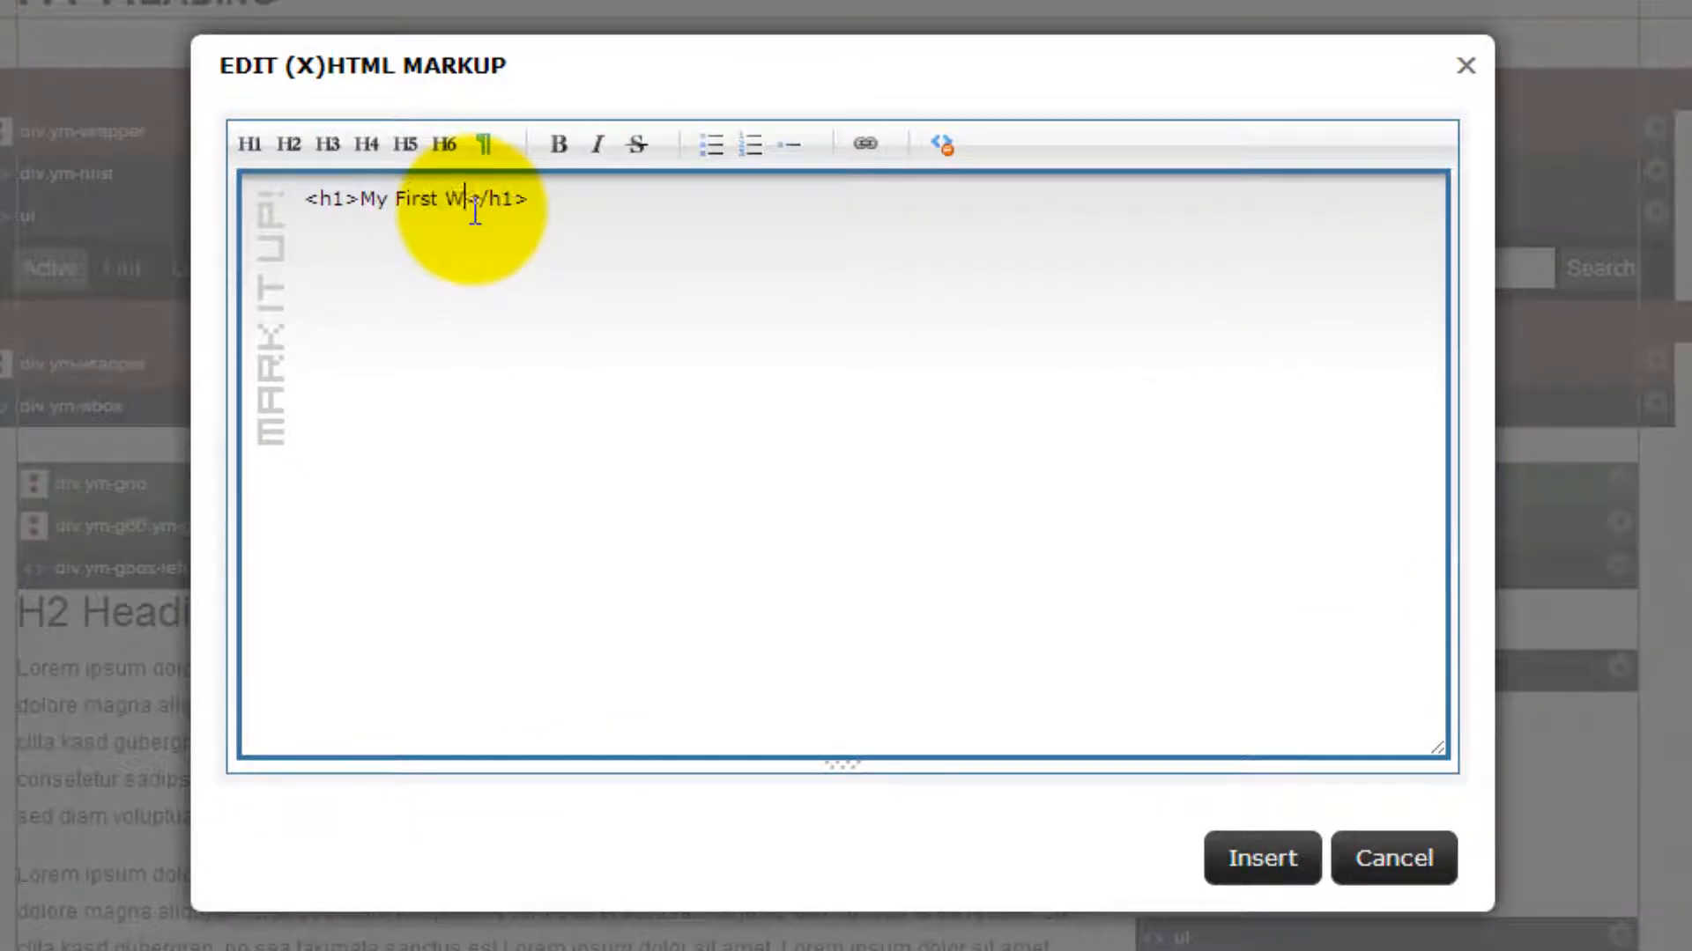
type("tie")
key("BackSpace")
key("BackSpace")
key("BackSpace")
type("ite")
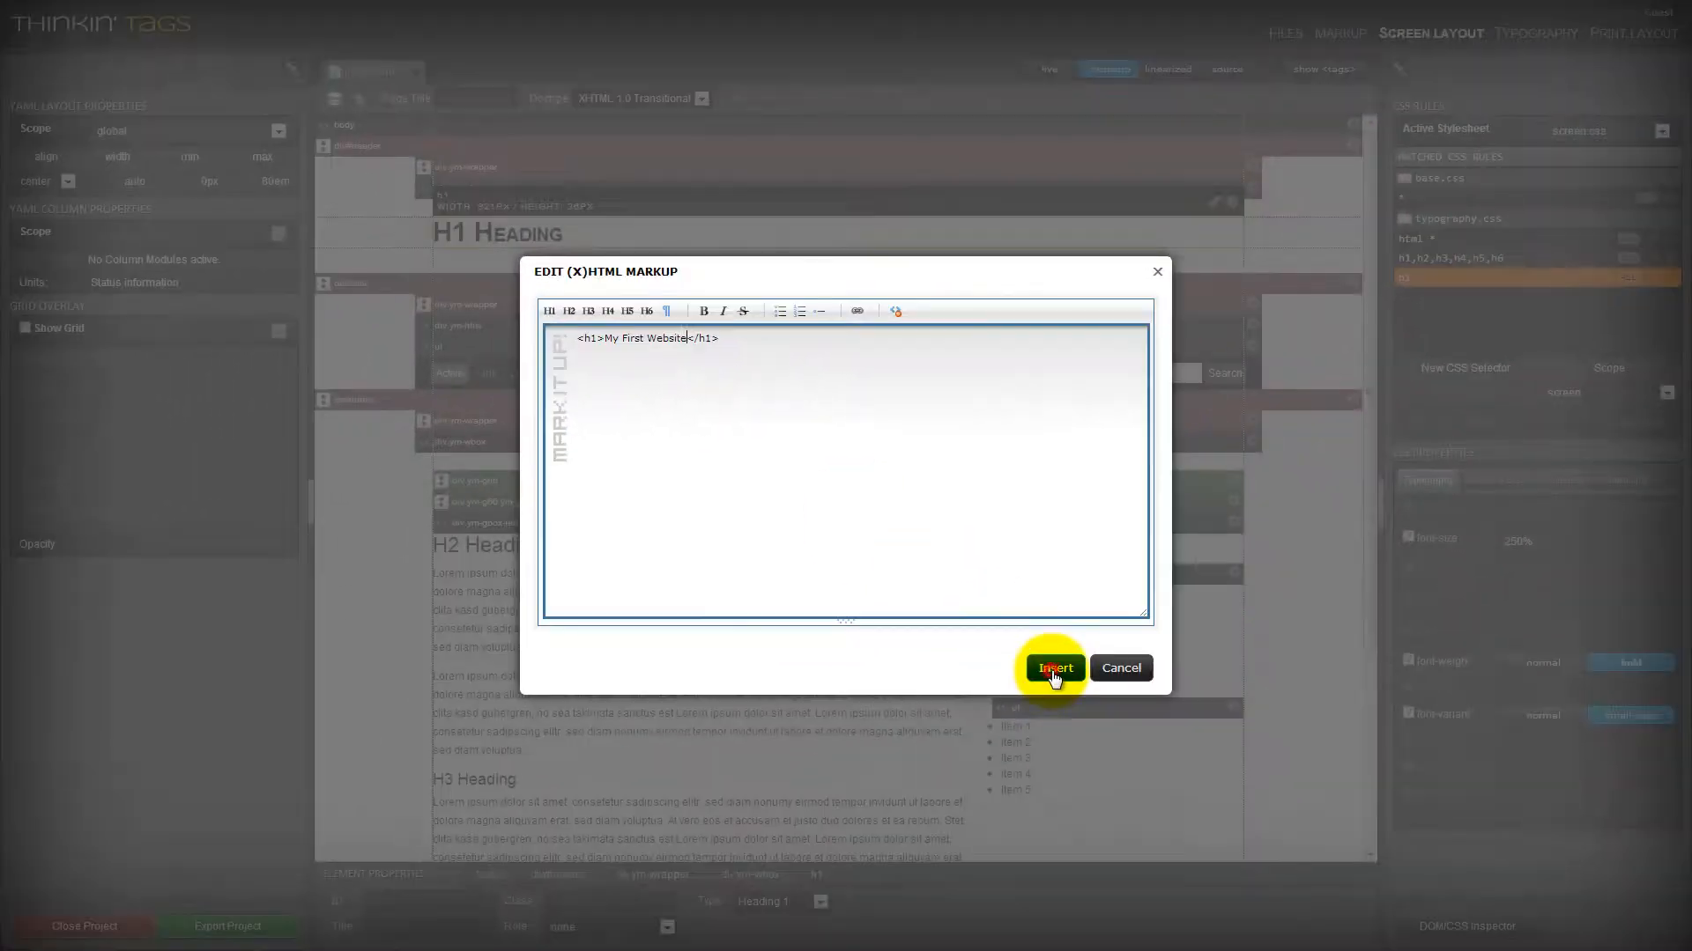
left_click(1055, 670)
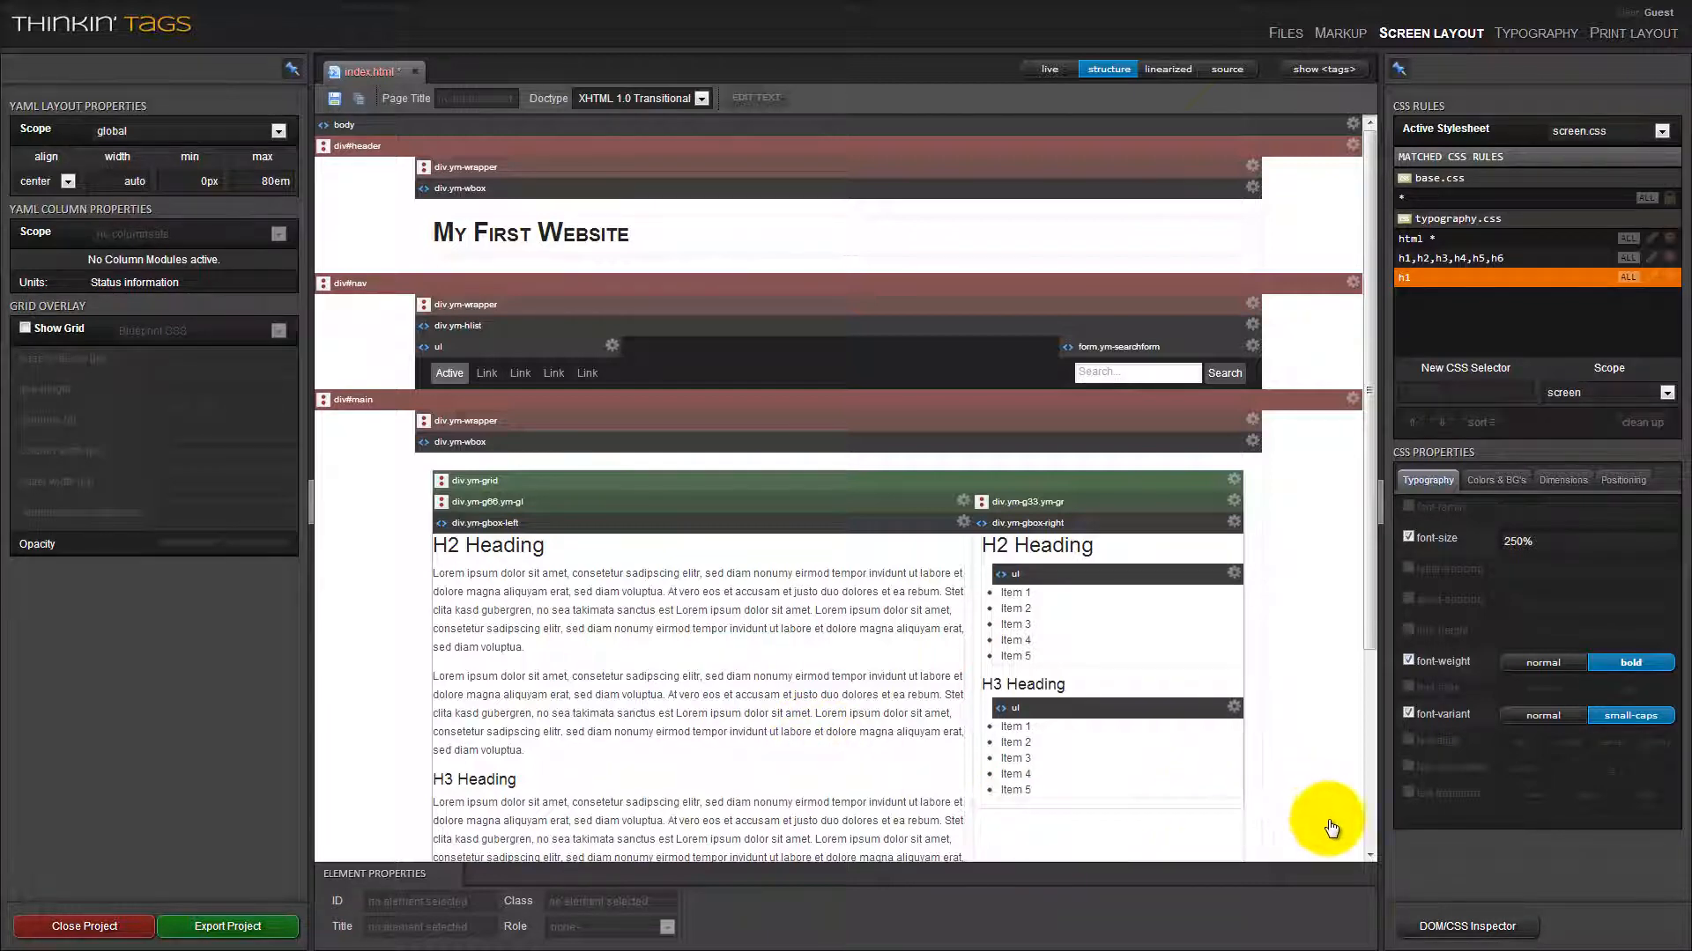
Inspect the CSS rules of the header's wrapper, wbox and h1 and of div#nav in the DOM/CSS Inspector, and close the inspector.
left_click(1449, 927)
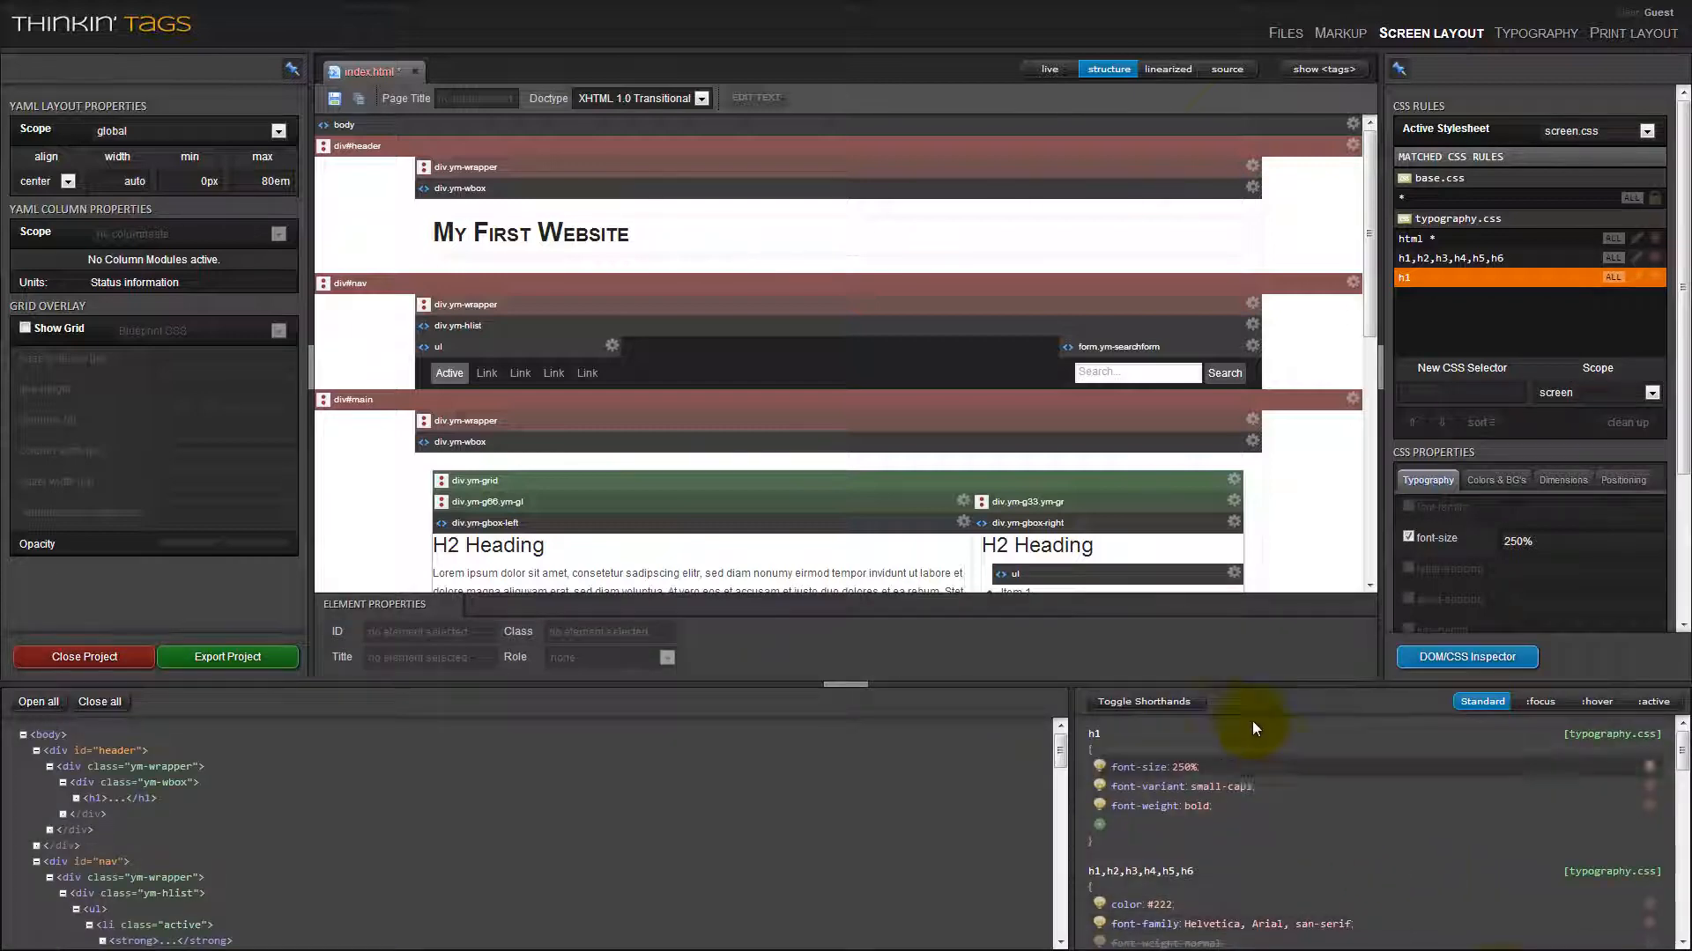
scroll(851, 340, "down", 2)
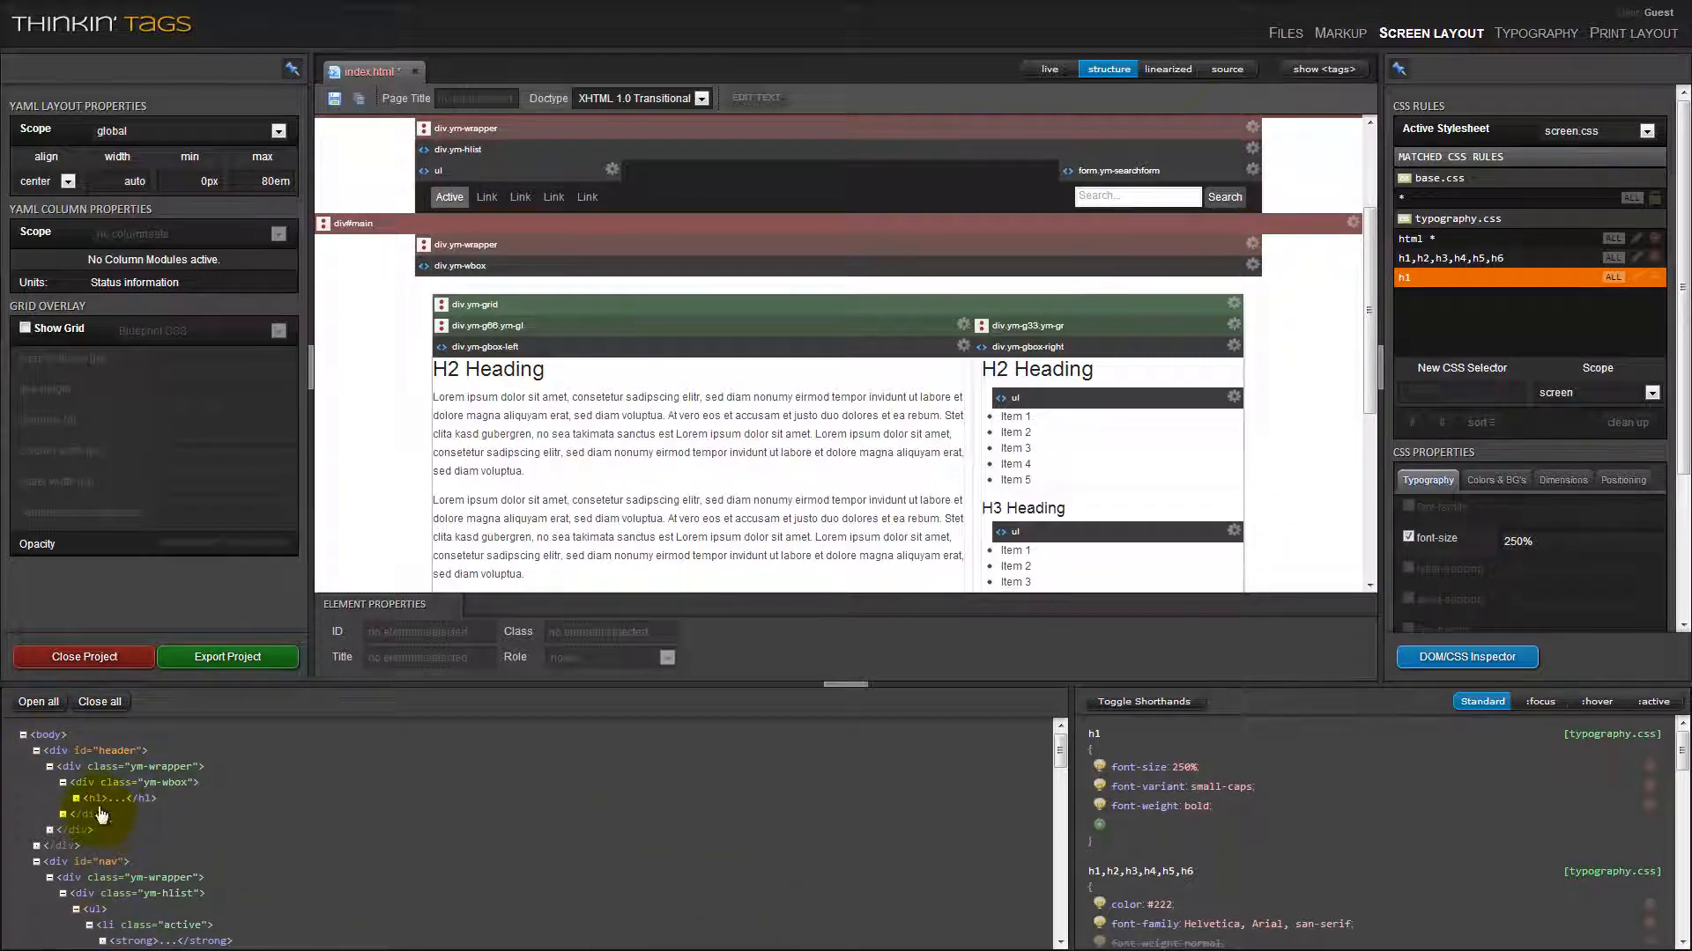
left_click(99, 751)
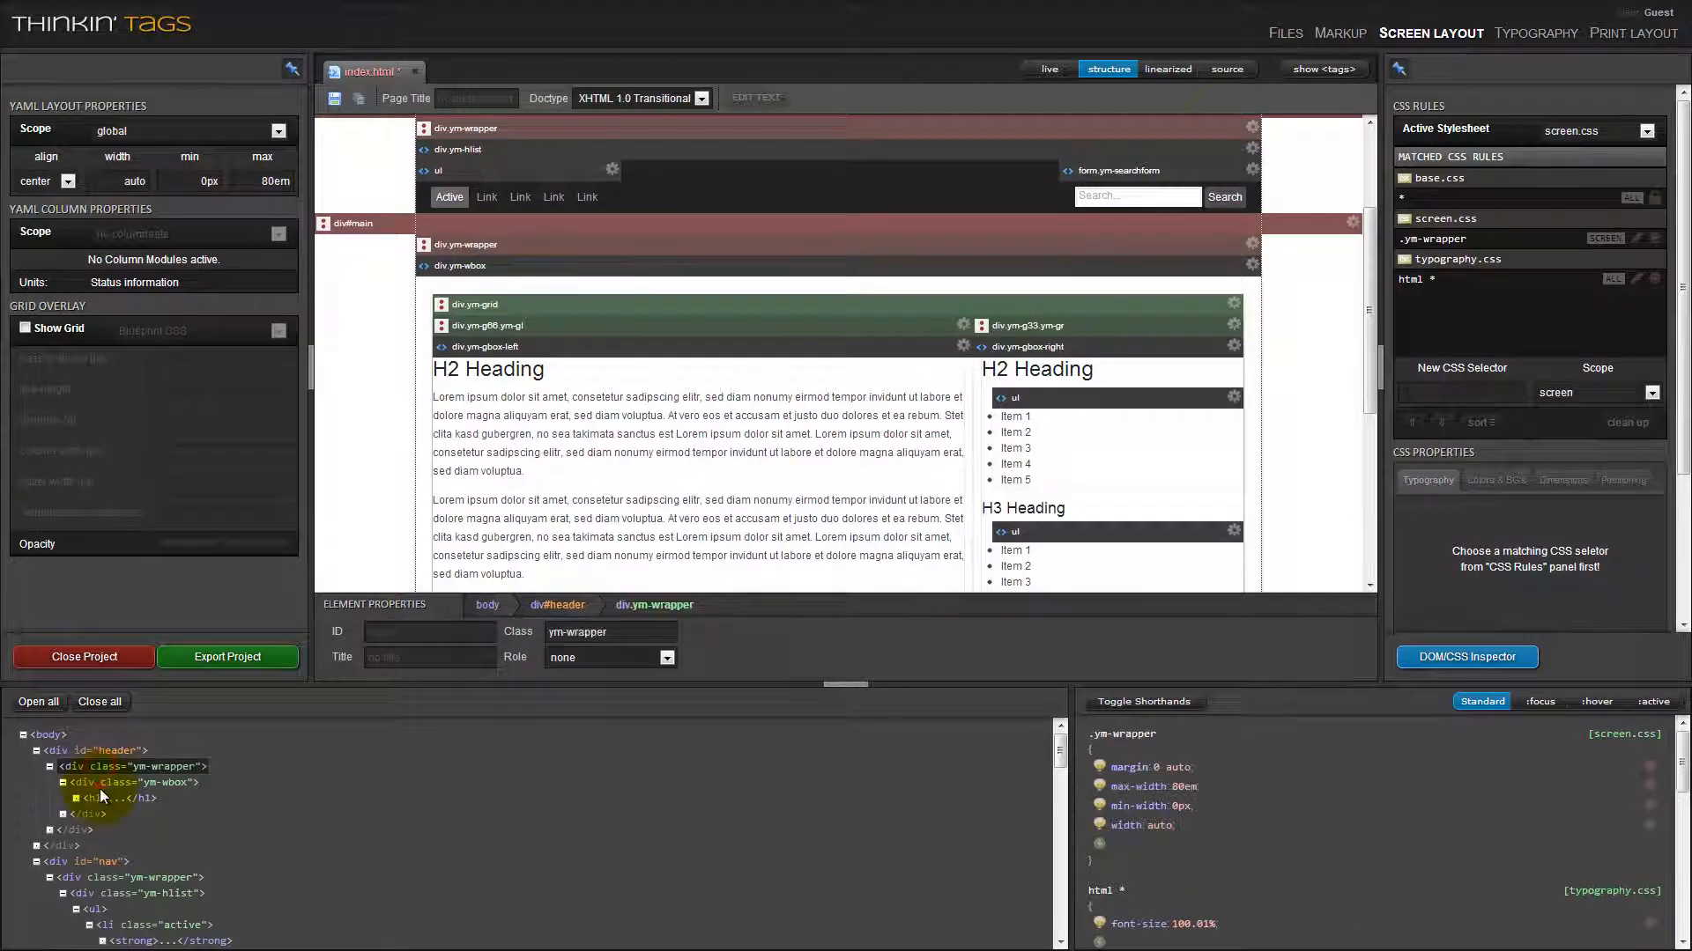
left_click(103, 783)
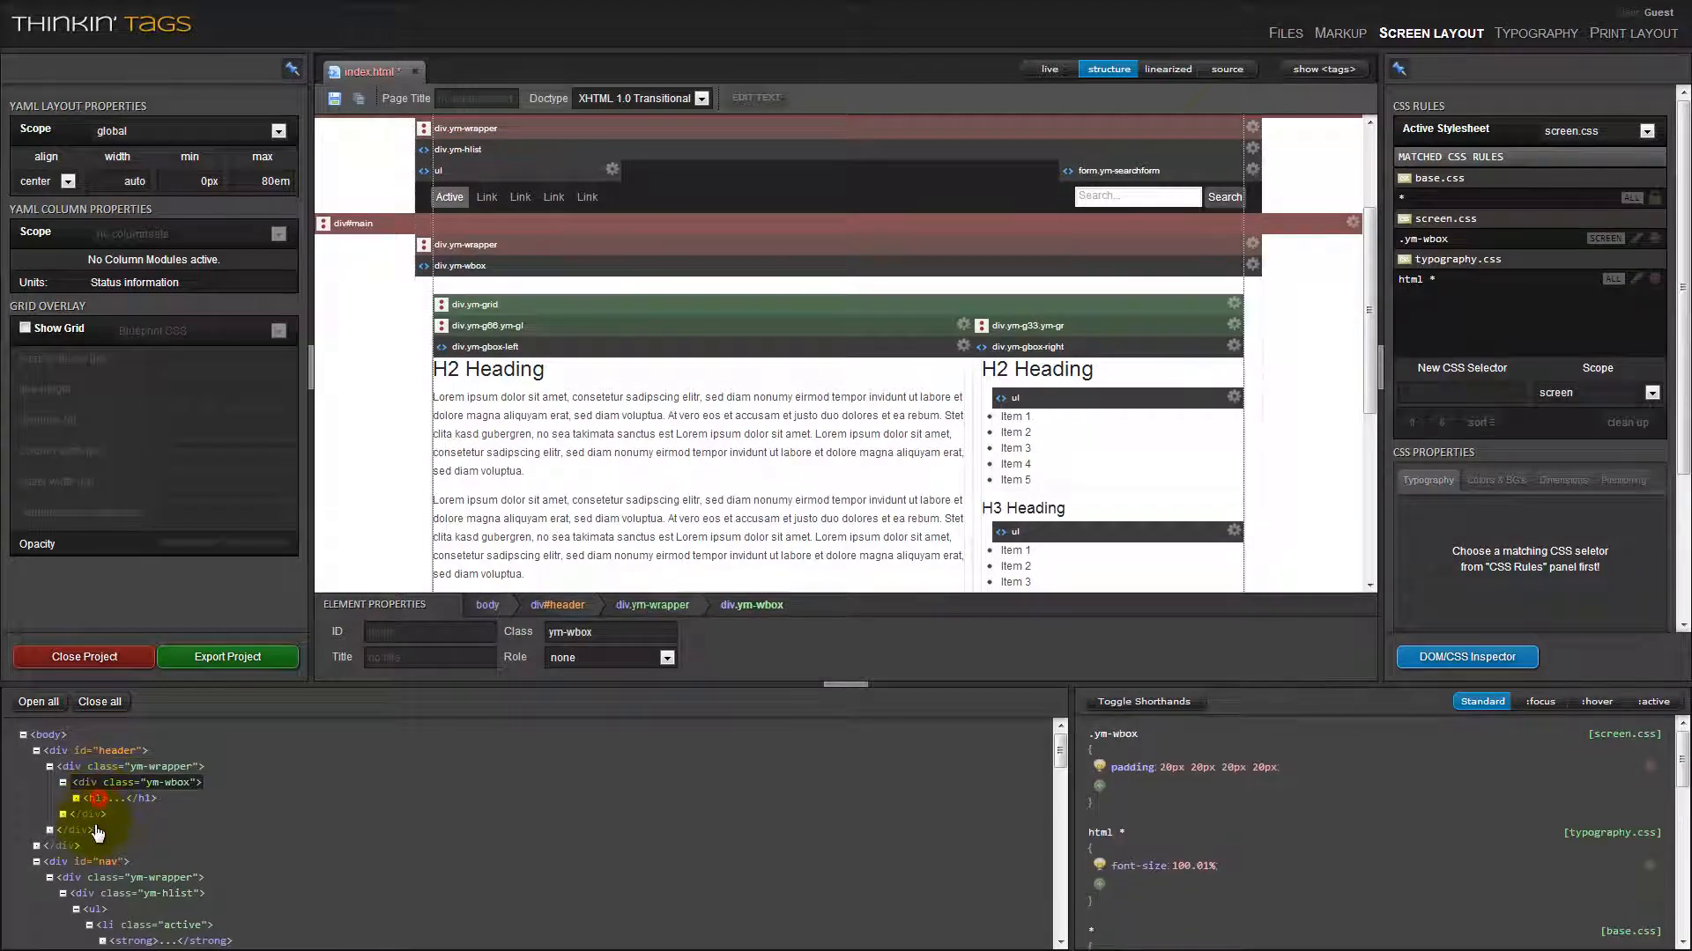
left_click(95, 798)
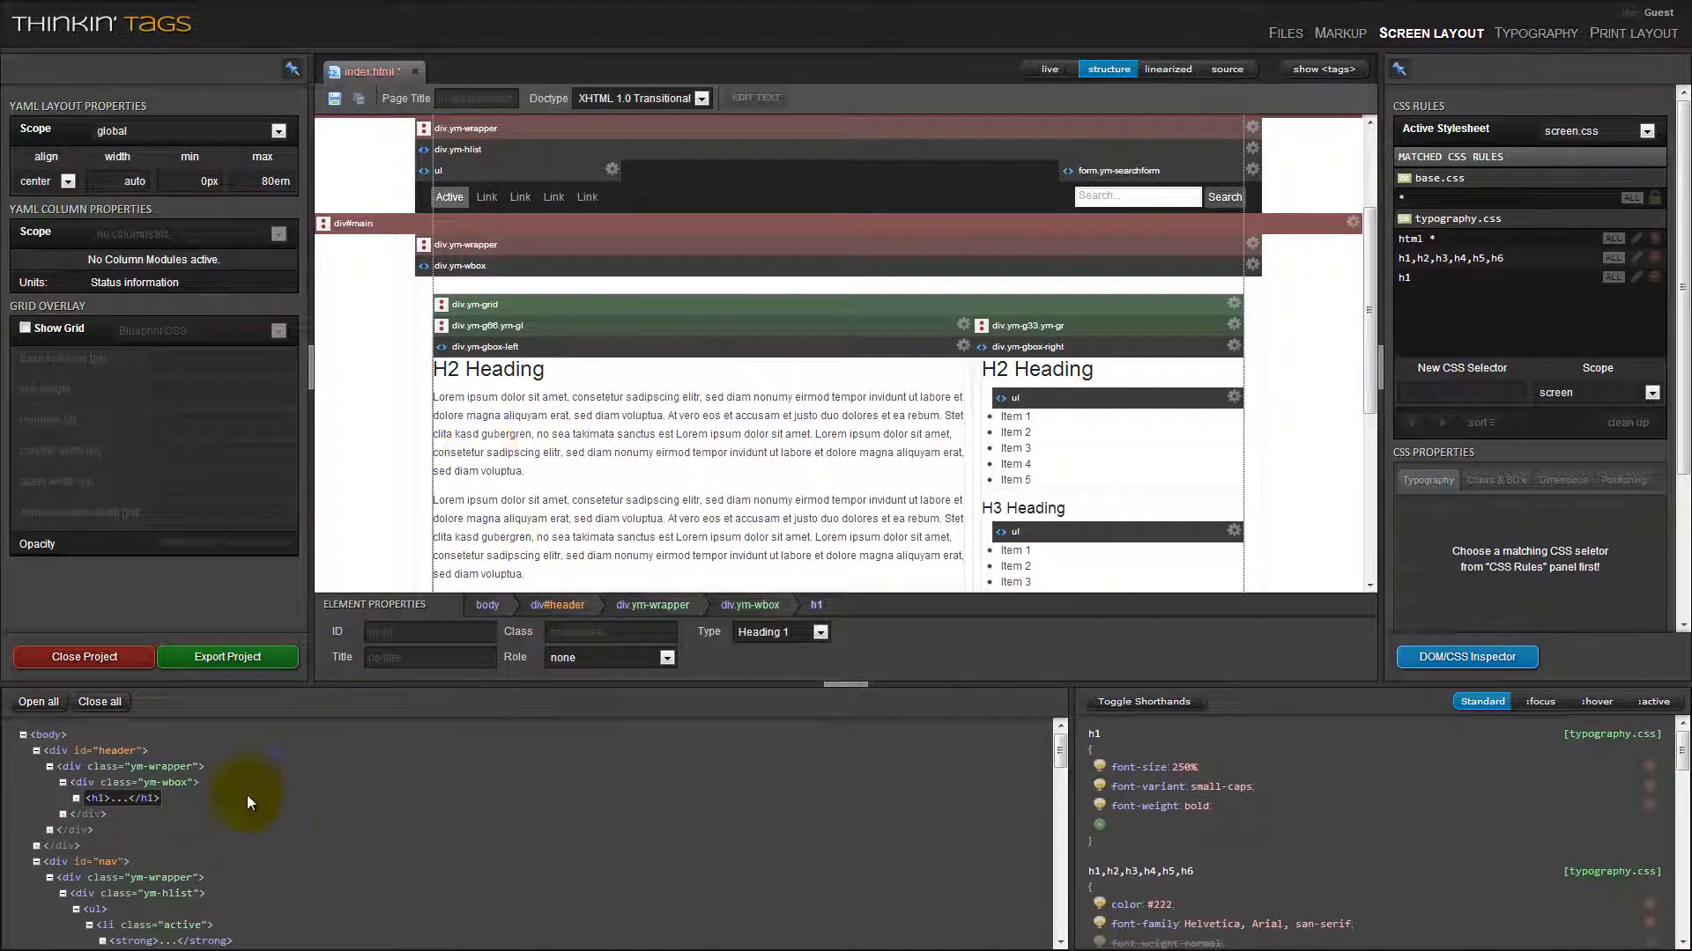
left_click(112, 865)
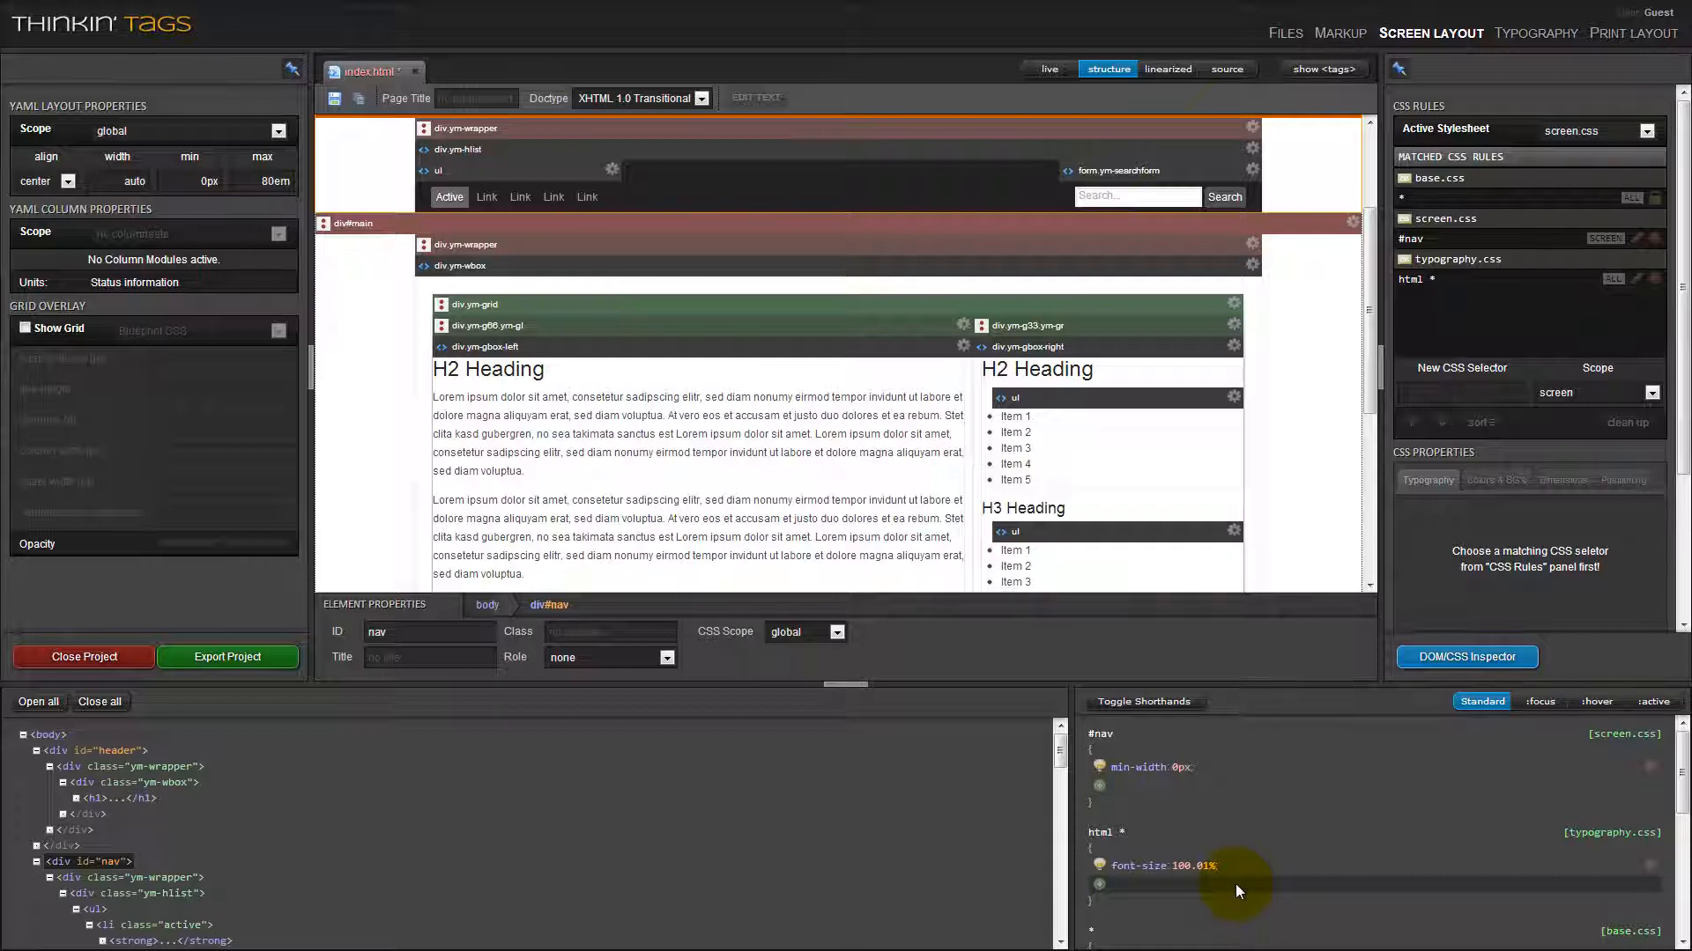
left_click(1487, 667)
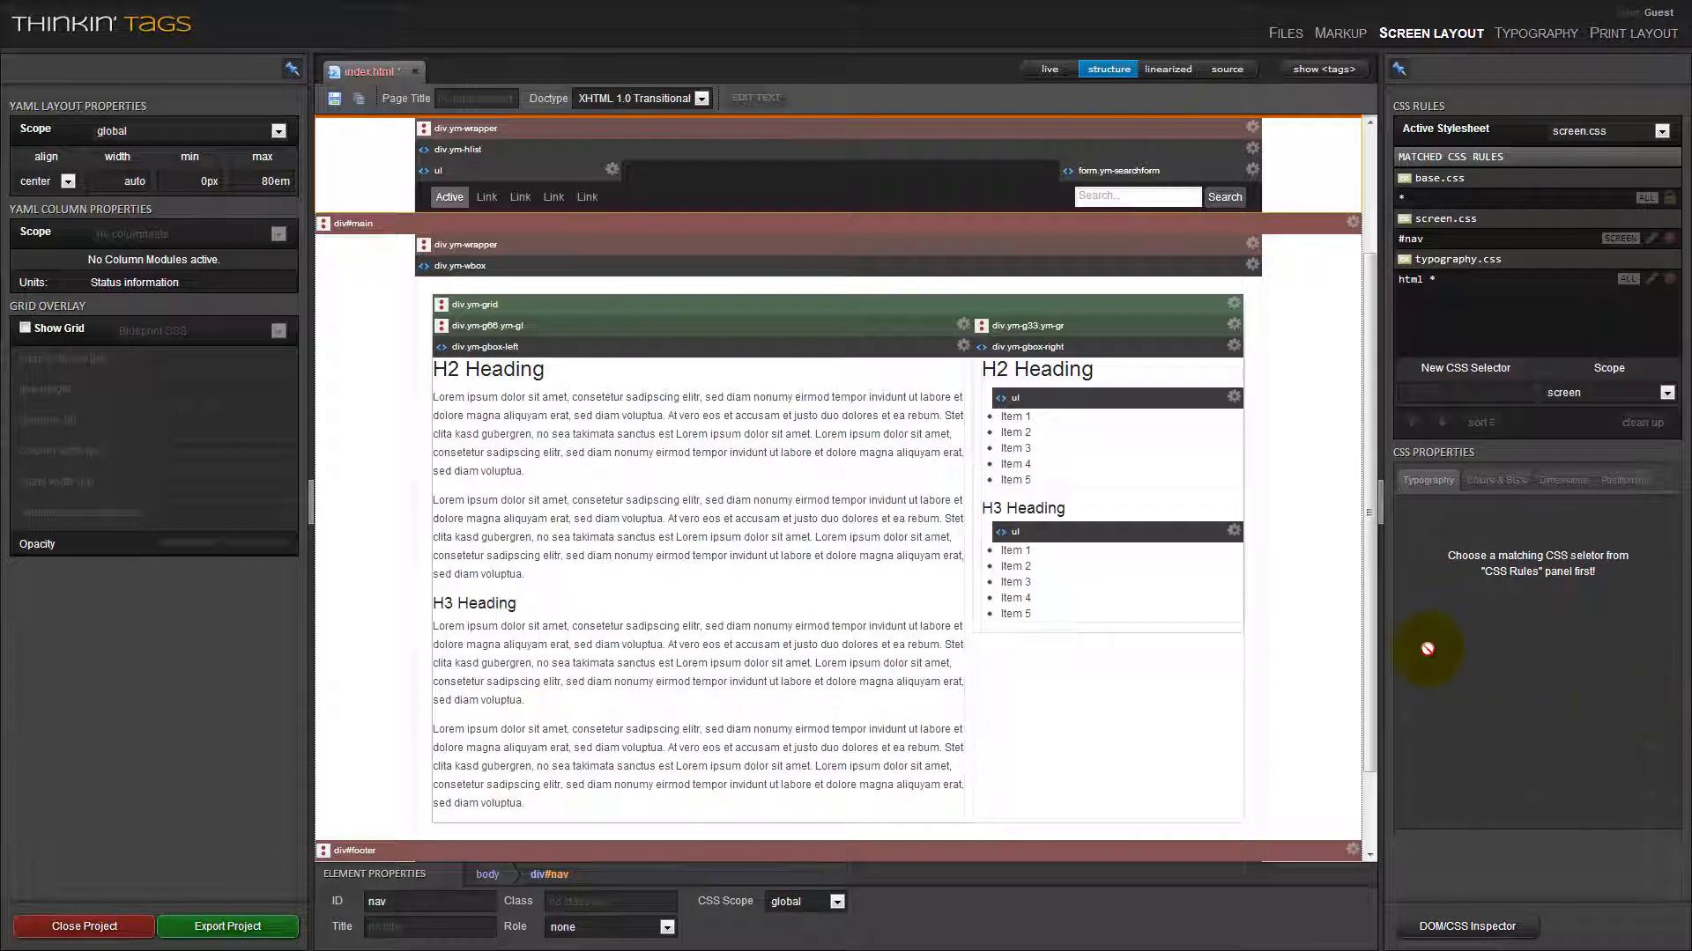
Highlight div#header, its div.ym-wrapper and the main area's div.ym-grid in structure view to compare their extents.
left_click_drag(1366, 623, 1368, 480)
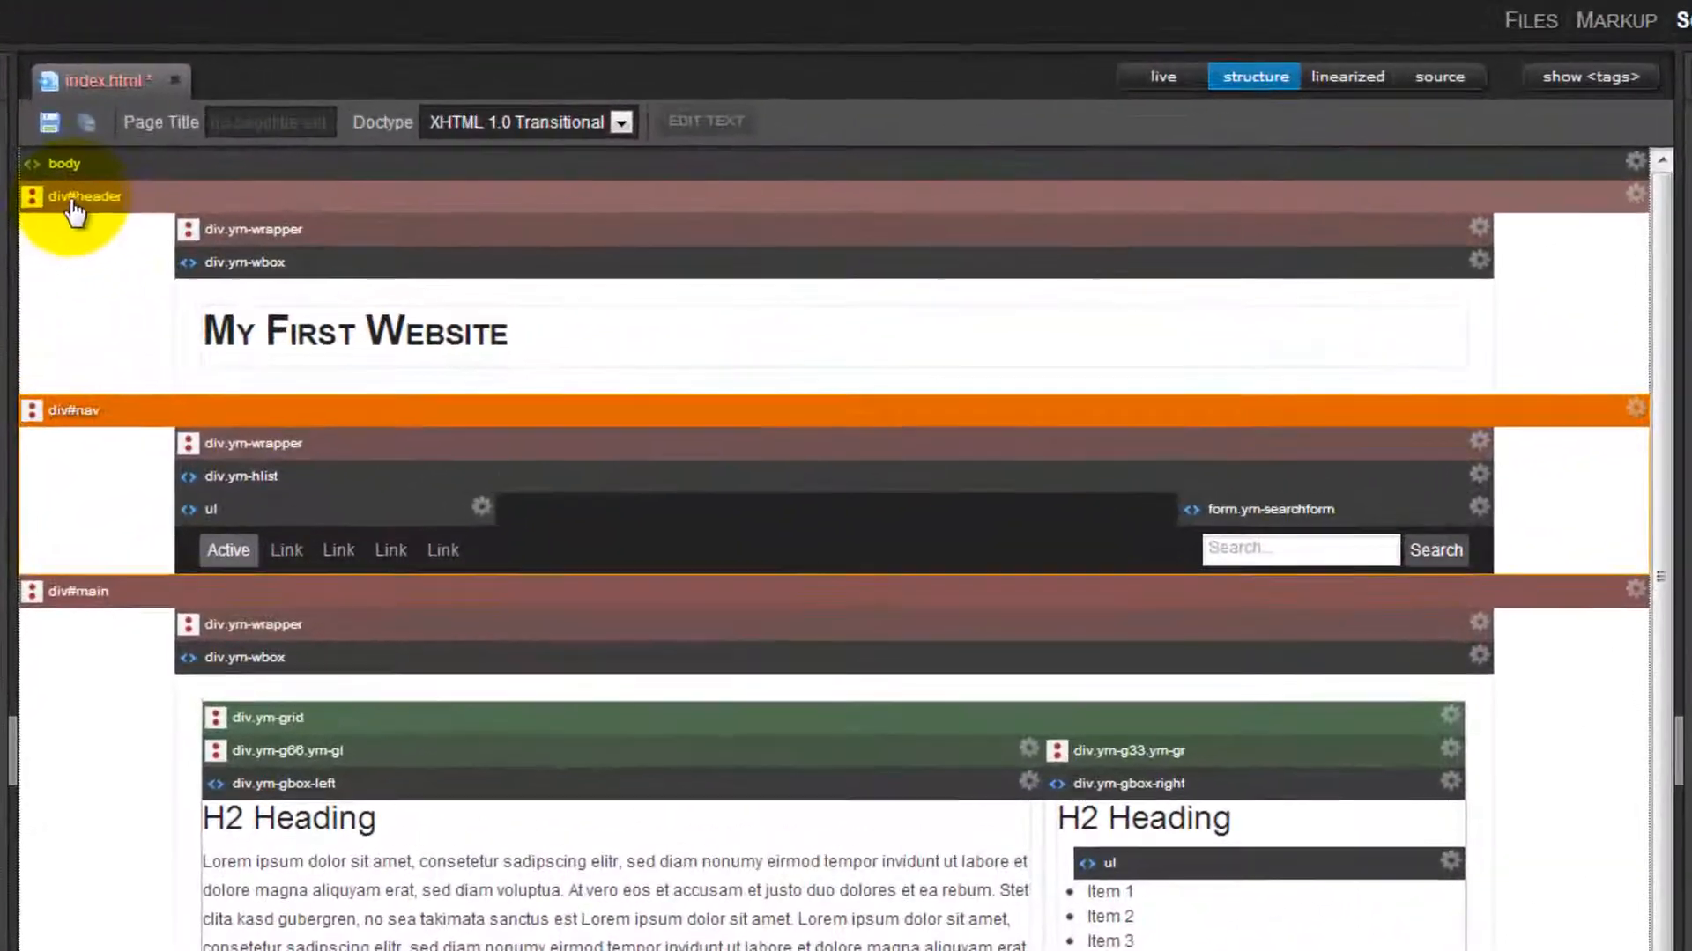
left_click(312, 209)
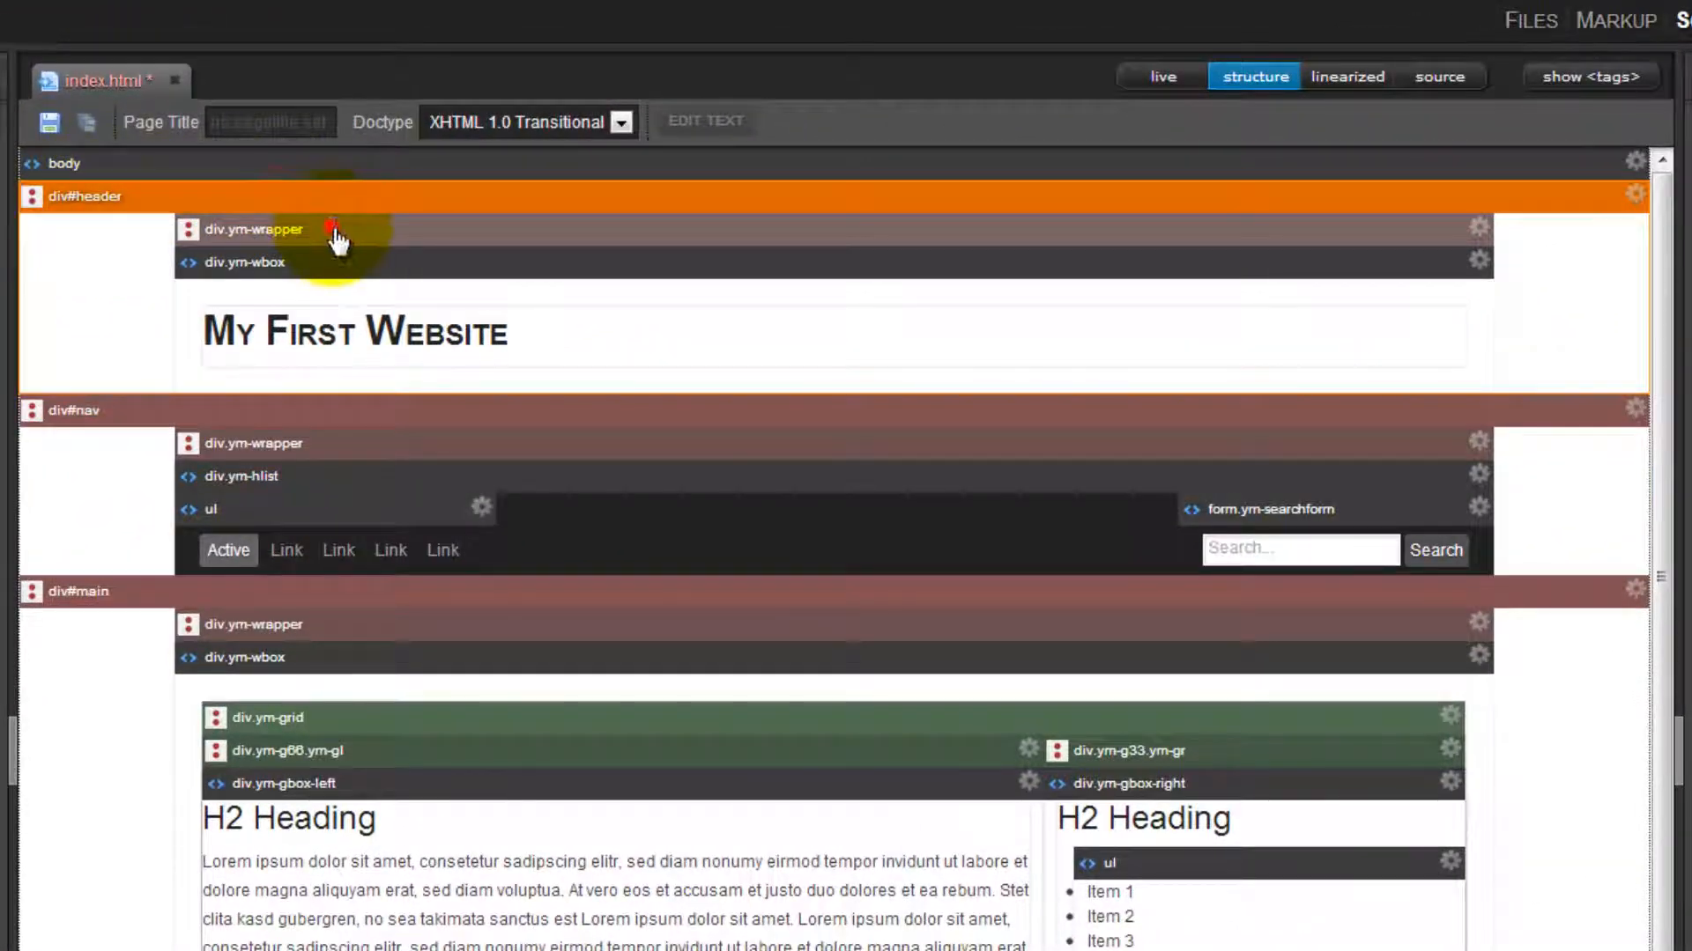
left_click(333, 231)
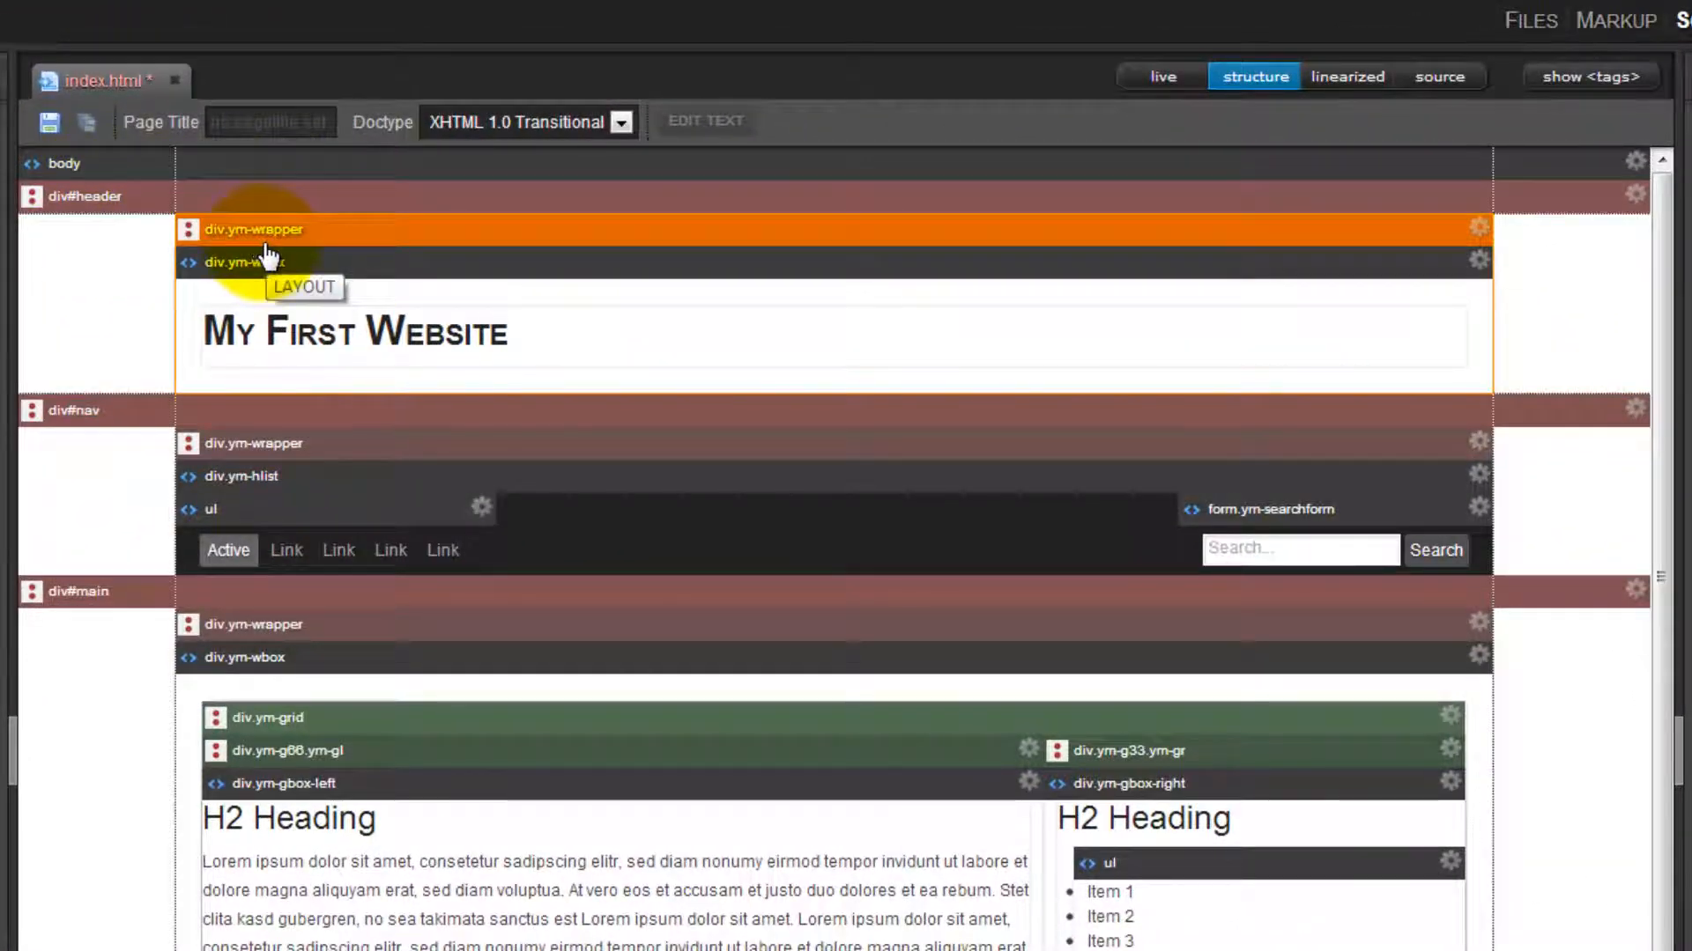
left_click(250, 196)
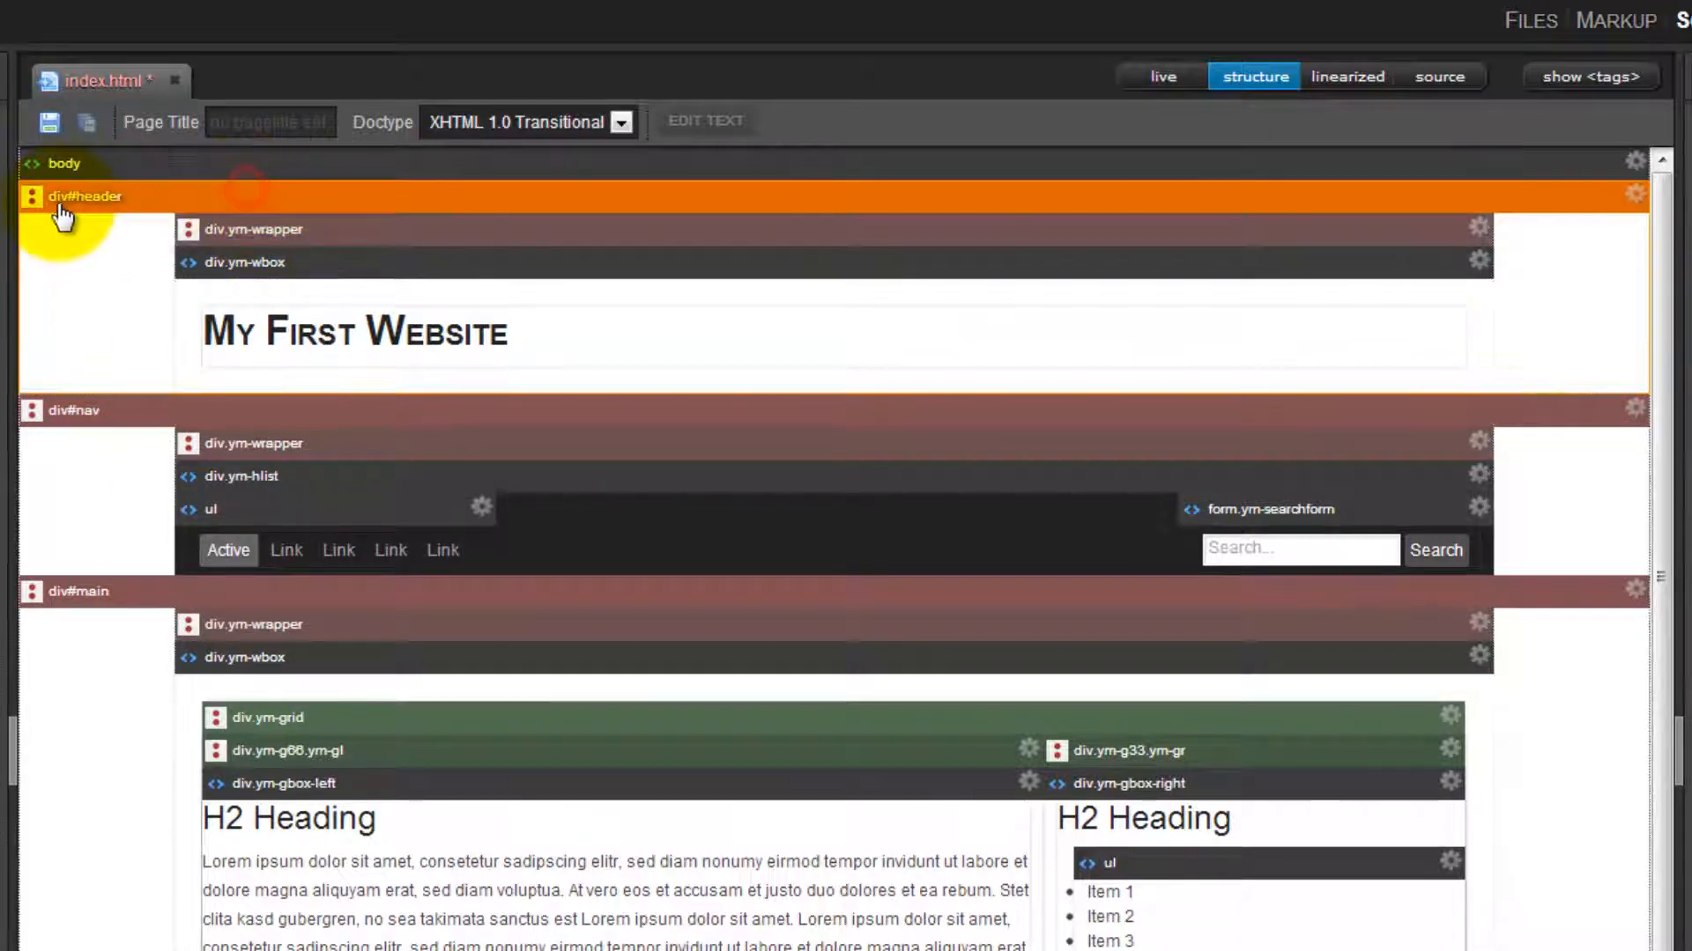
left_click(409, 240)
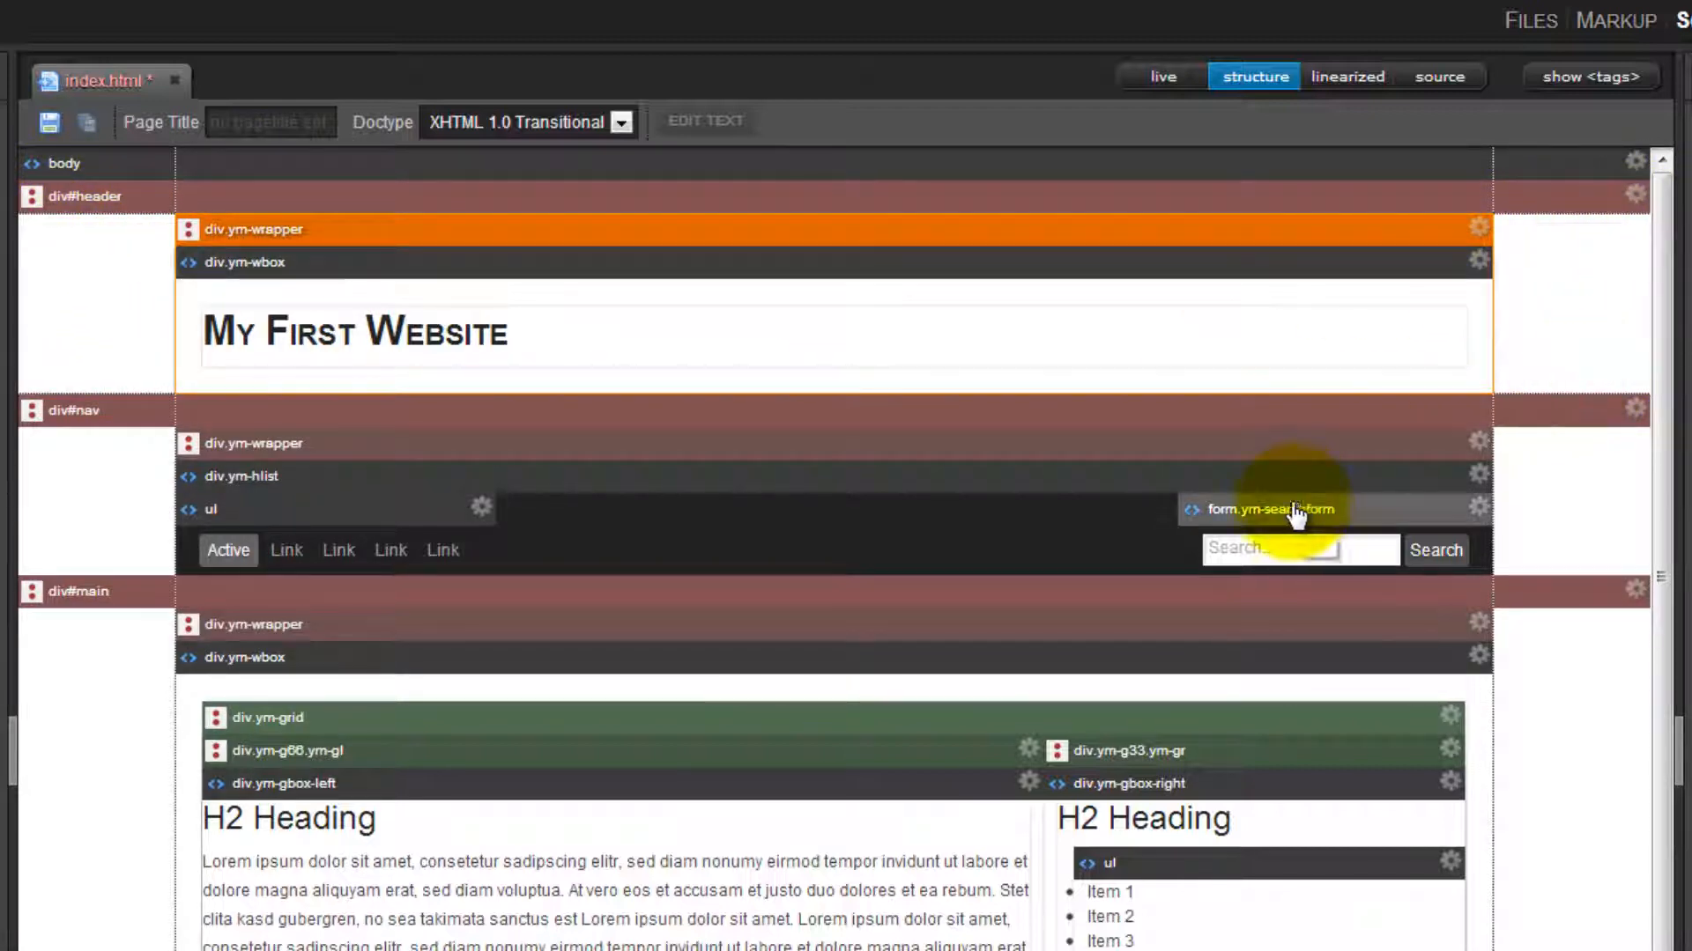
left_click(350, 719)
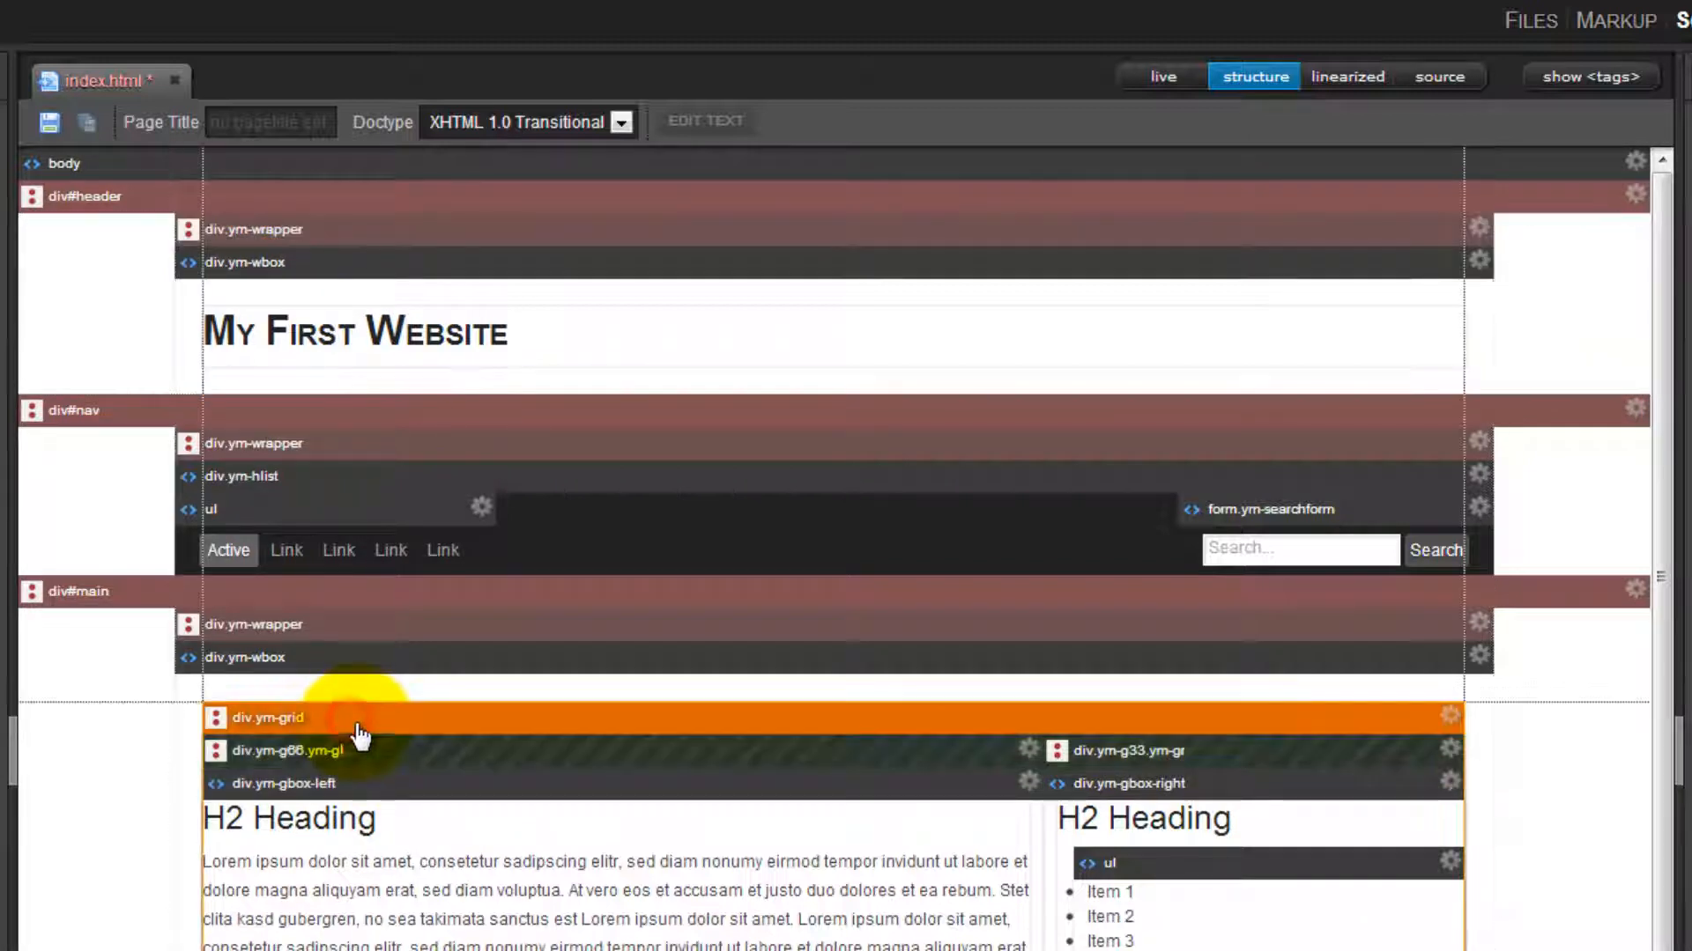
left_click(405, 724)
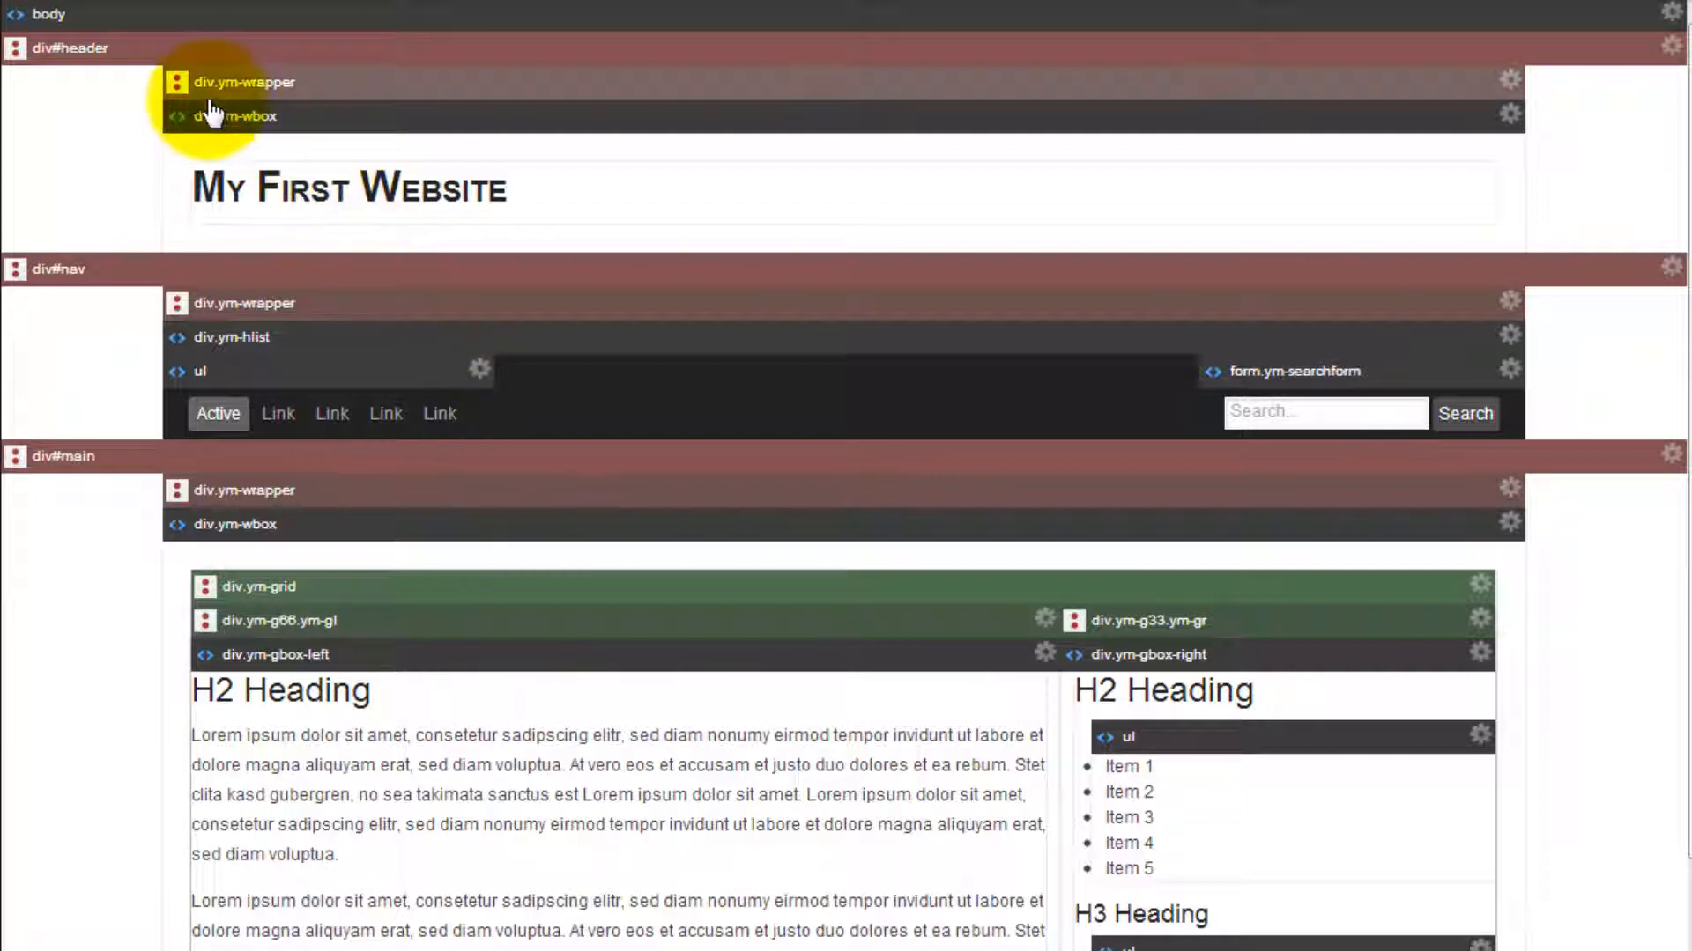
Select the header's div.ym-wrapper and examine the locked width, min-width and max-width properties of its .ym-wrapper rule.
left_click(352, 85)
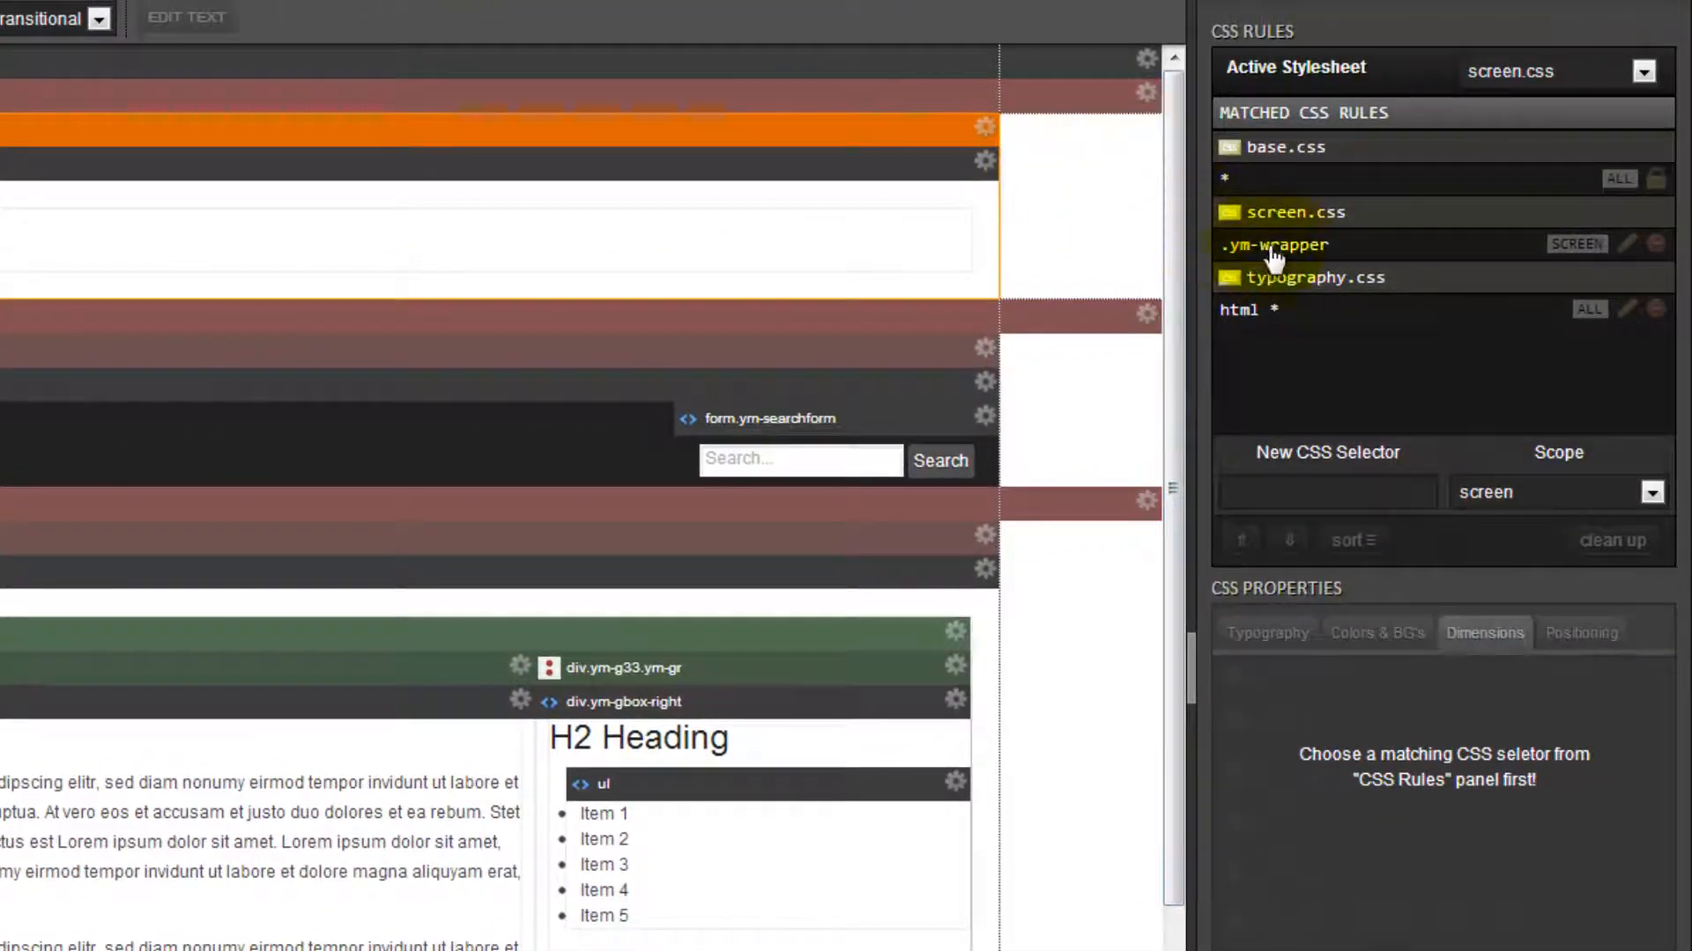
left_click(1275, 250)
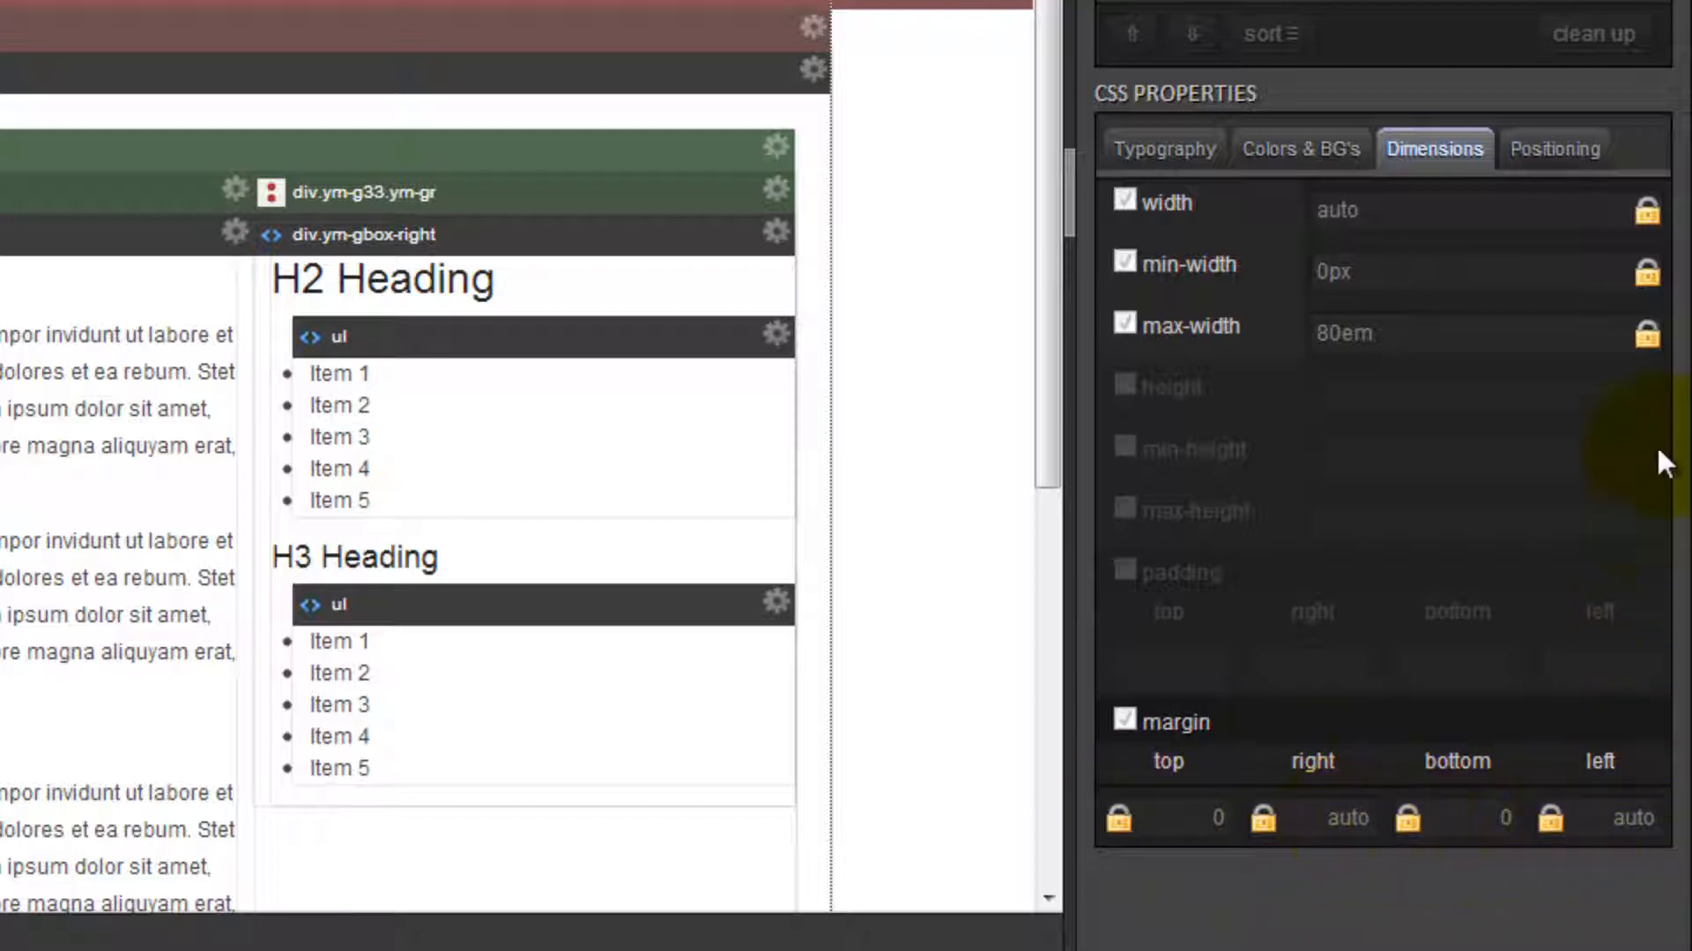
left_click(1469, 212)
left_click(1465, 271)
left_click(1471, 335)
left_click(1456, 210)
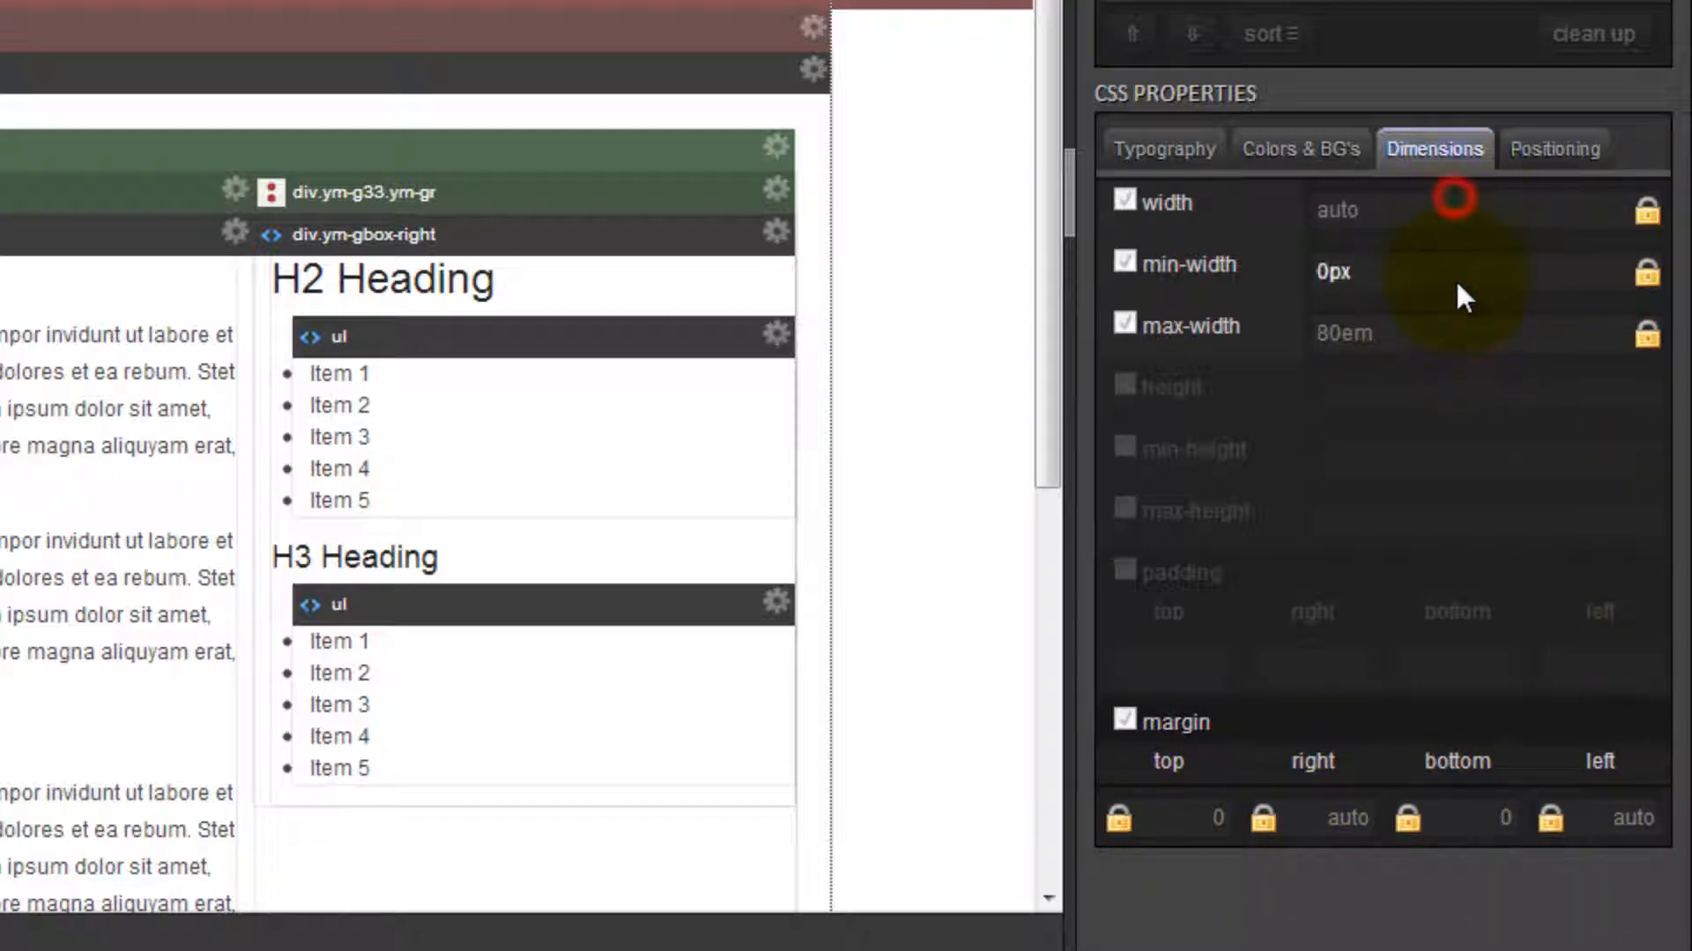
left_click(1455, 274)
left_click(1452, 333)
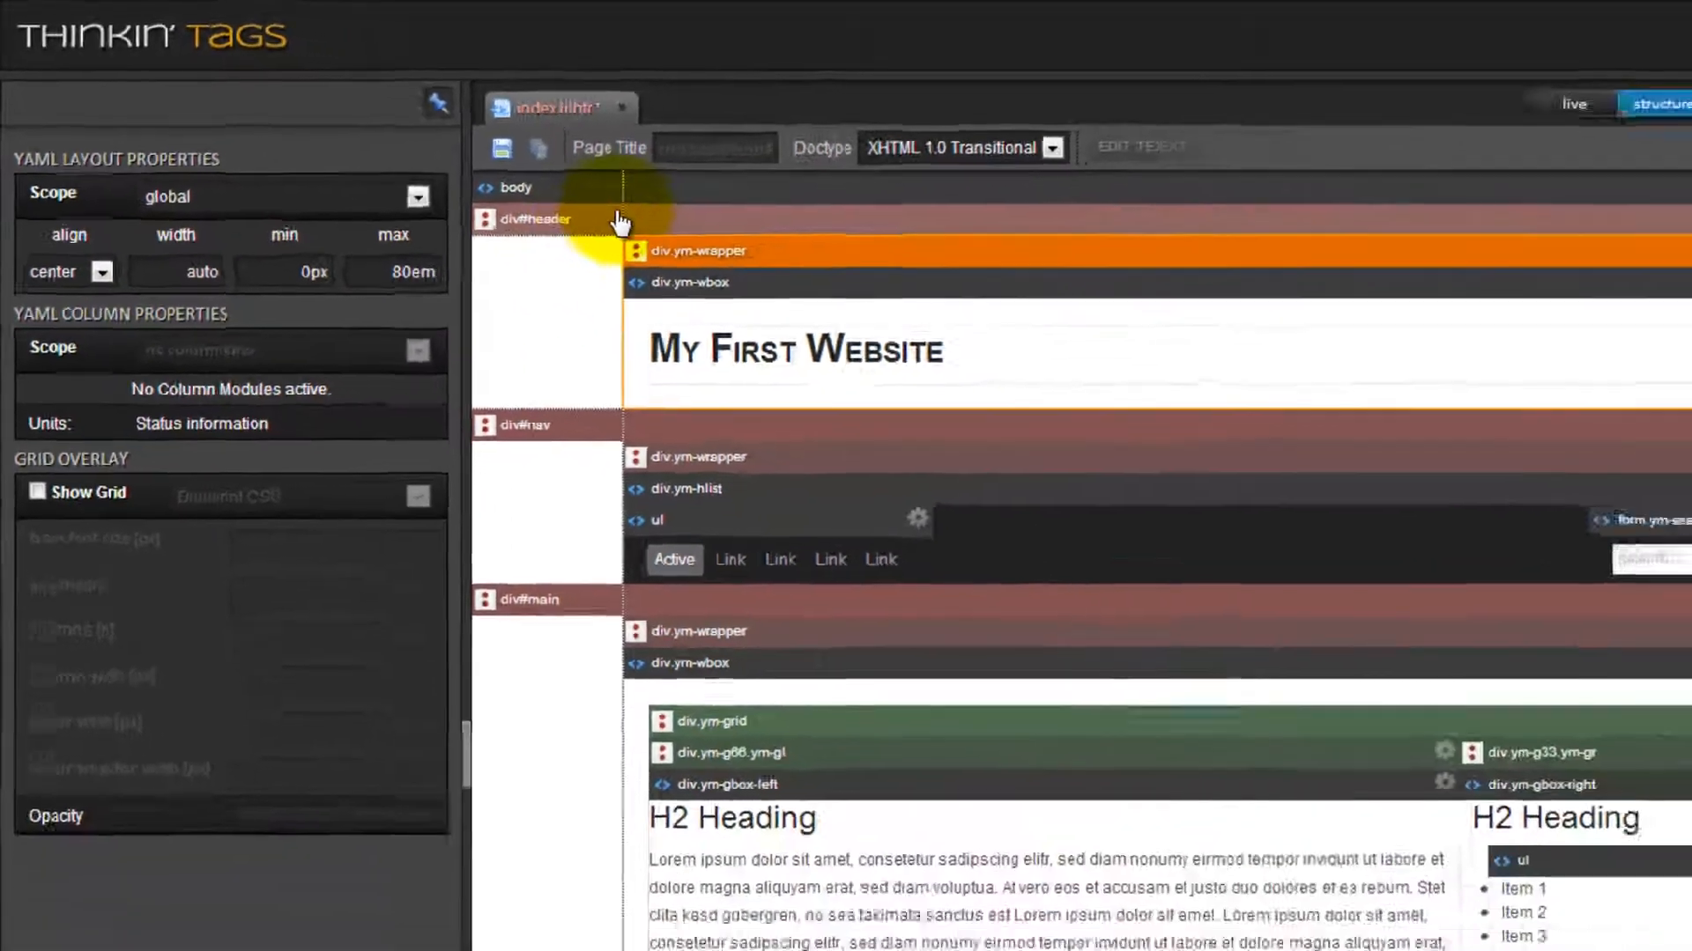
Compare div#header with its div.ym-wrapper, and show the .ym-wrapper rule in the DOM/CSS Inspector.
left_click(629, 227)
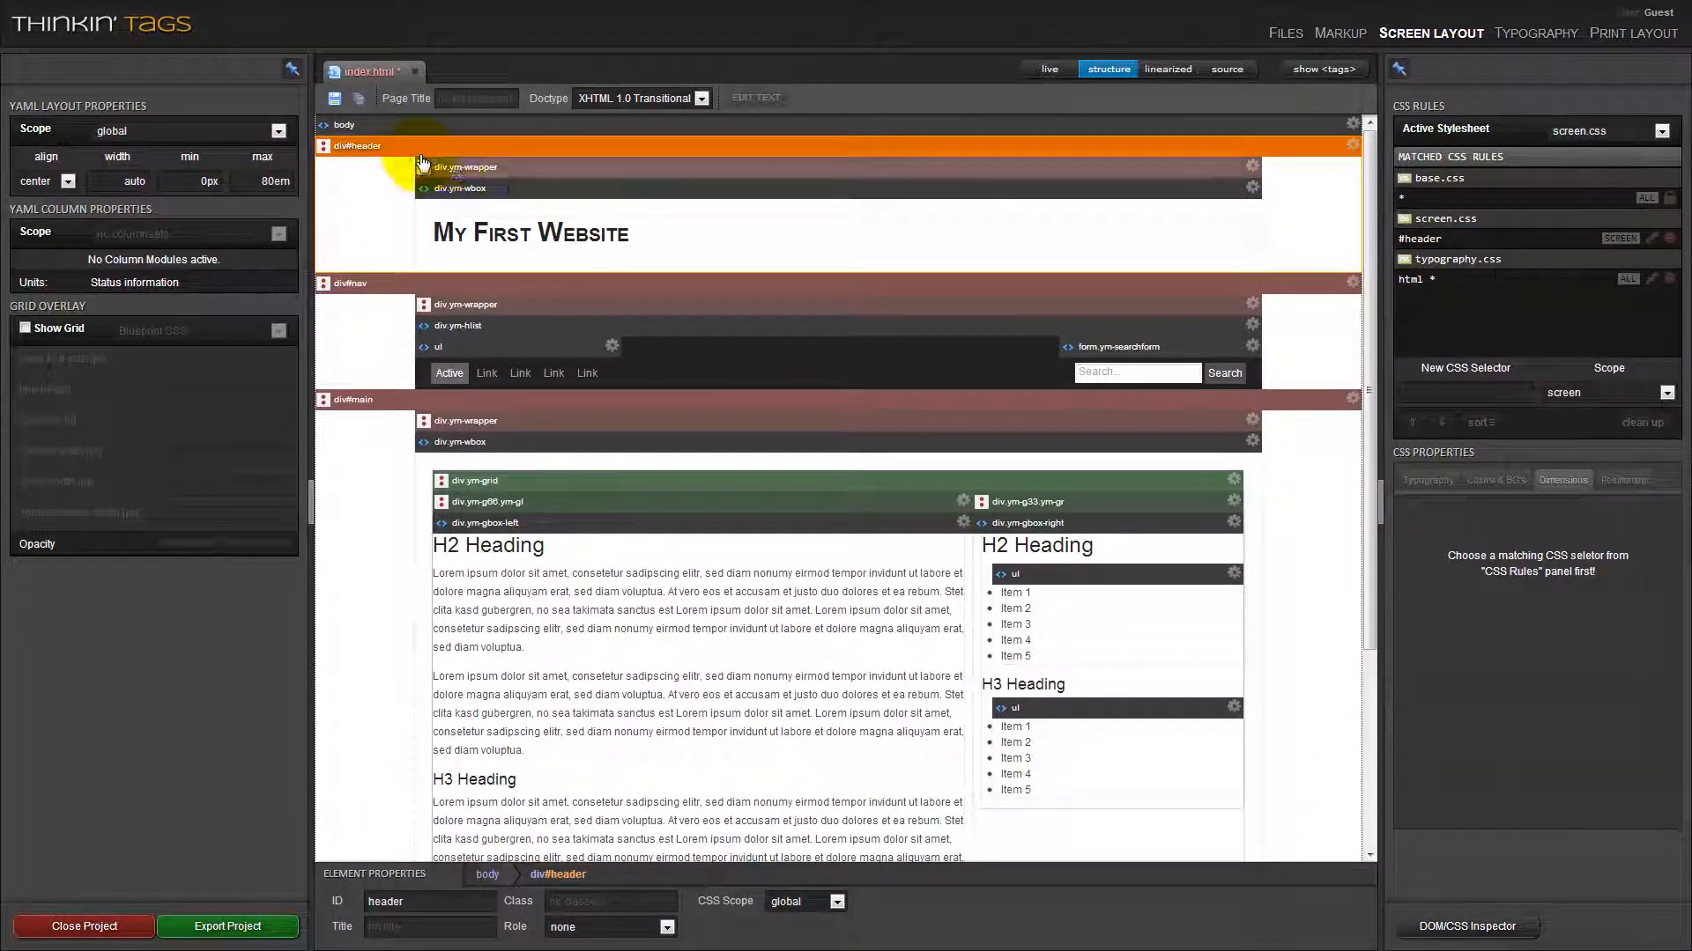
left_click(445, 167)
left_click(472, 154)
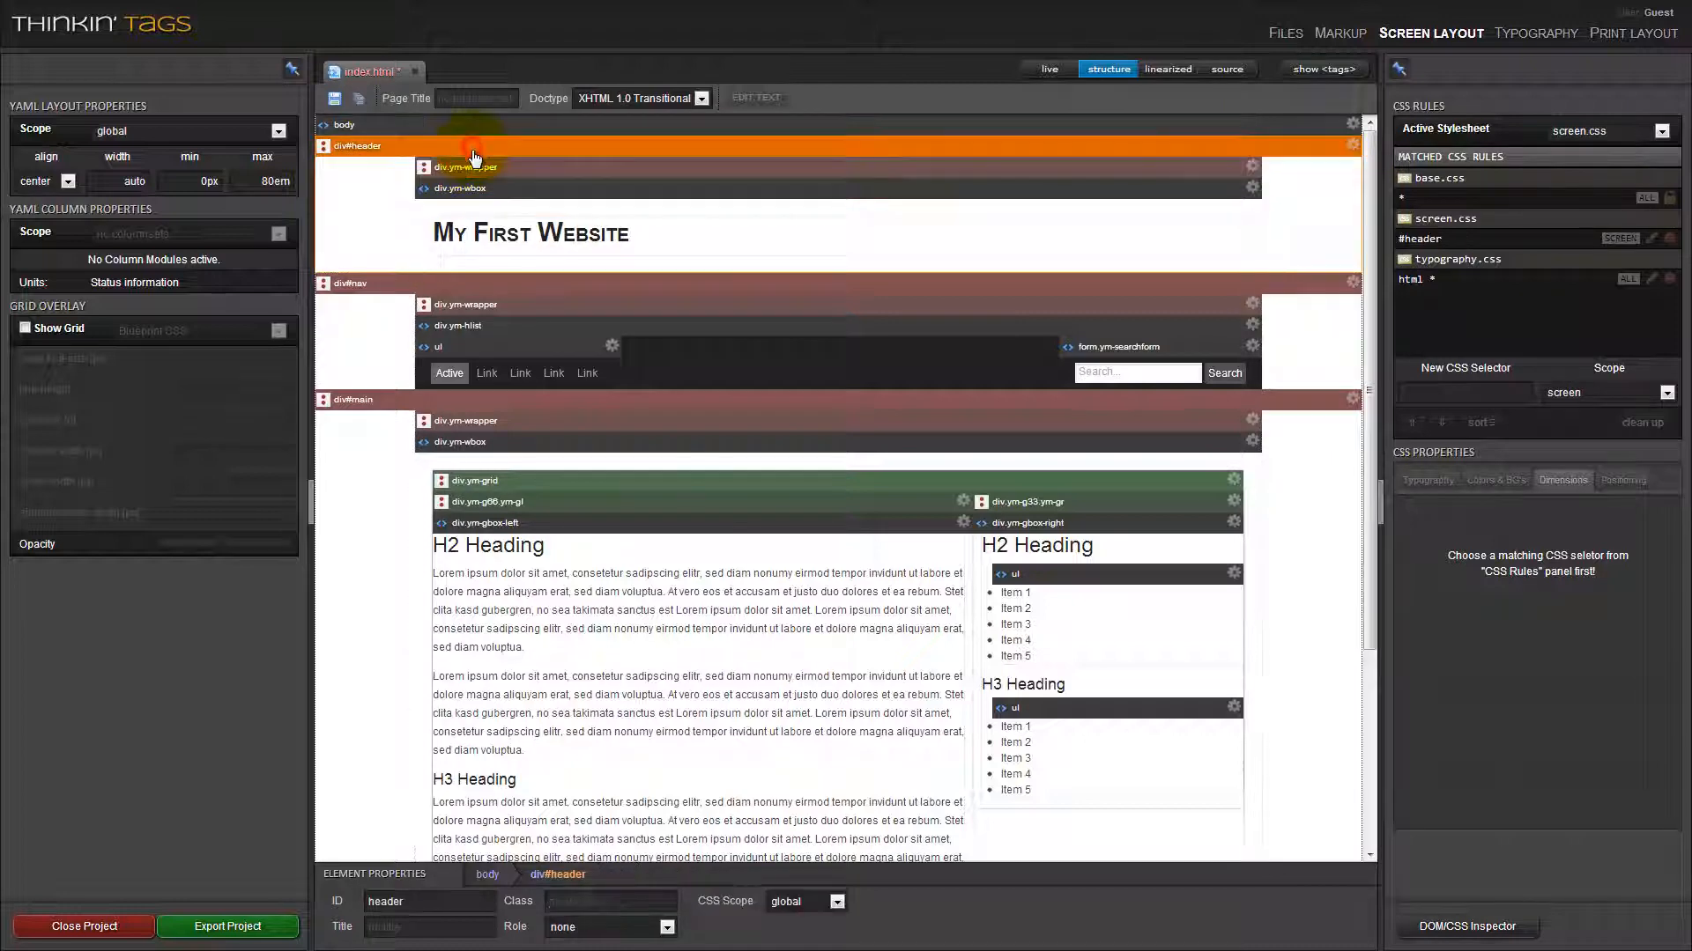
left_click(486, 167)
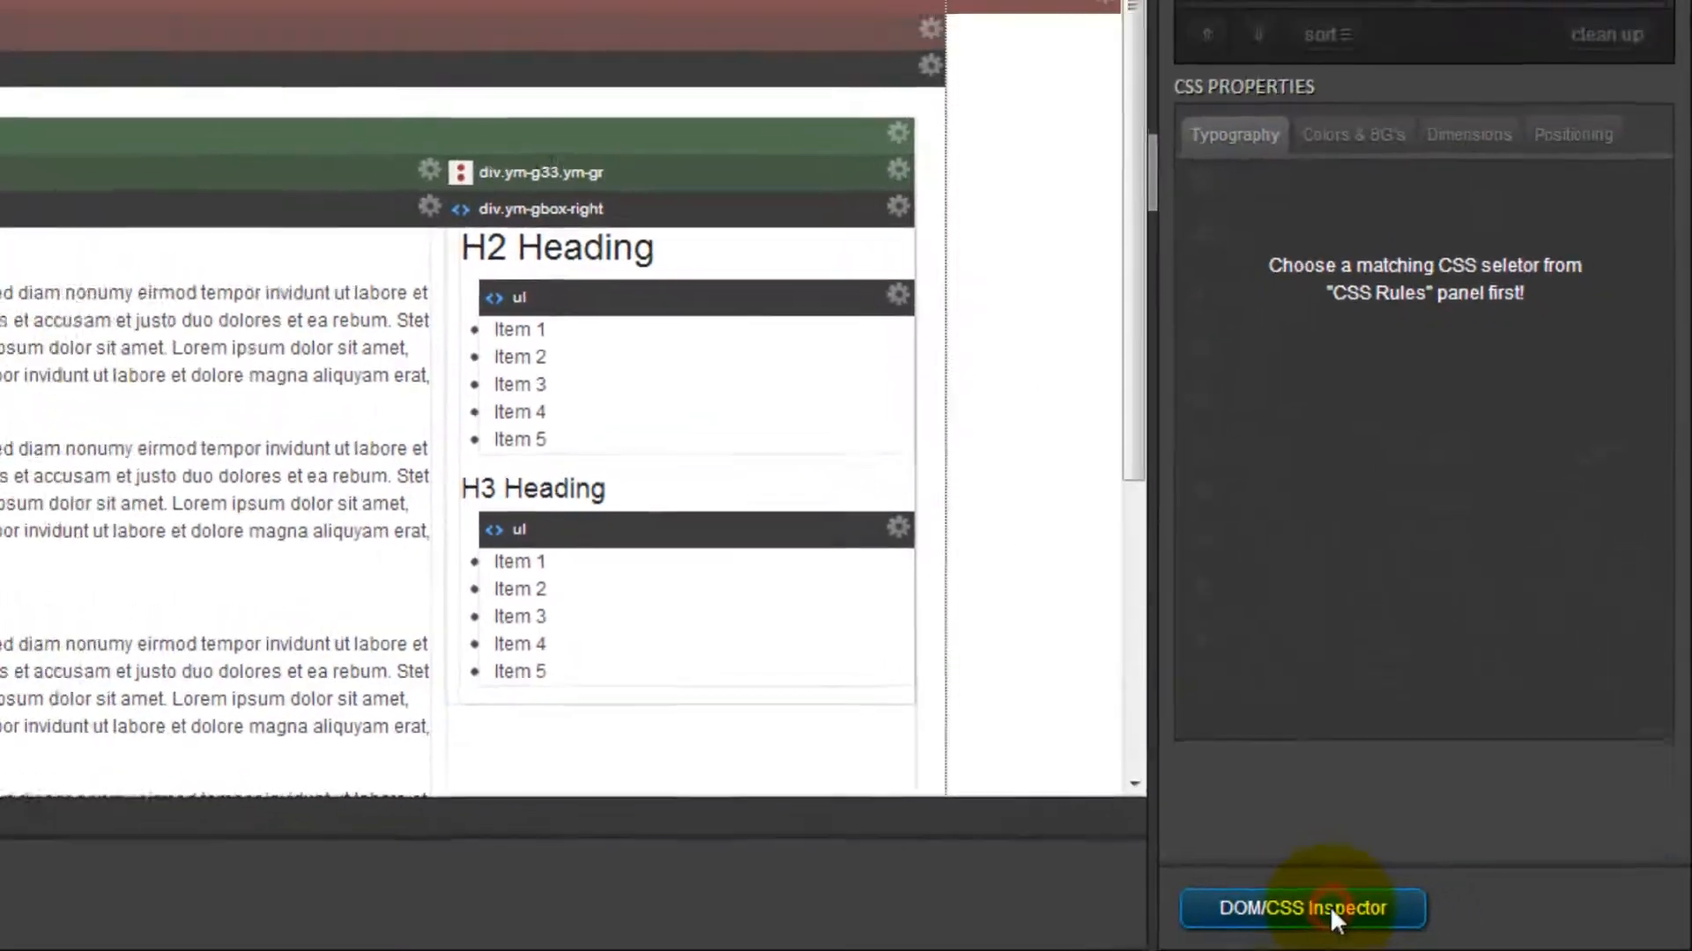
left_click(1392, 916)
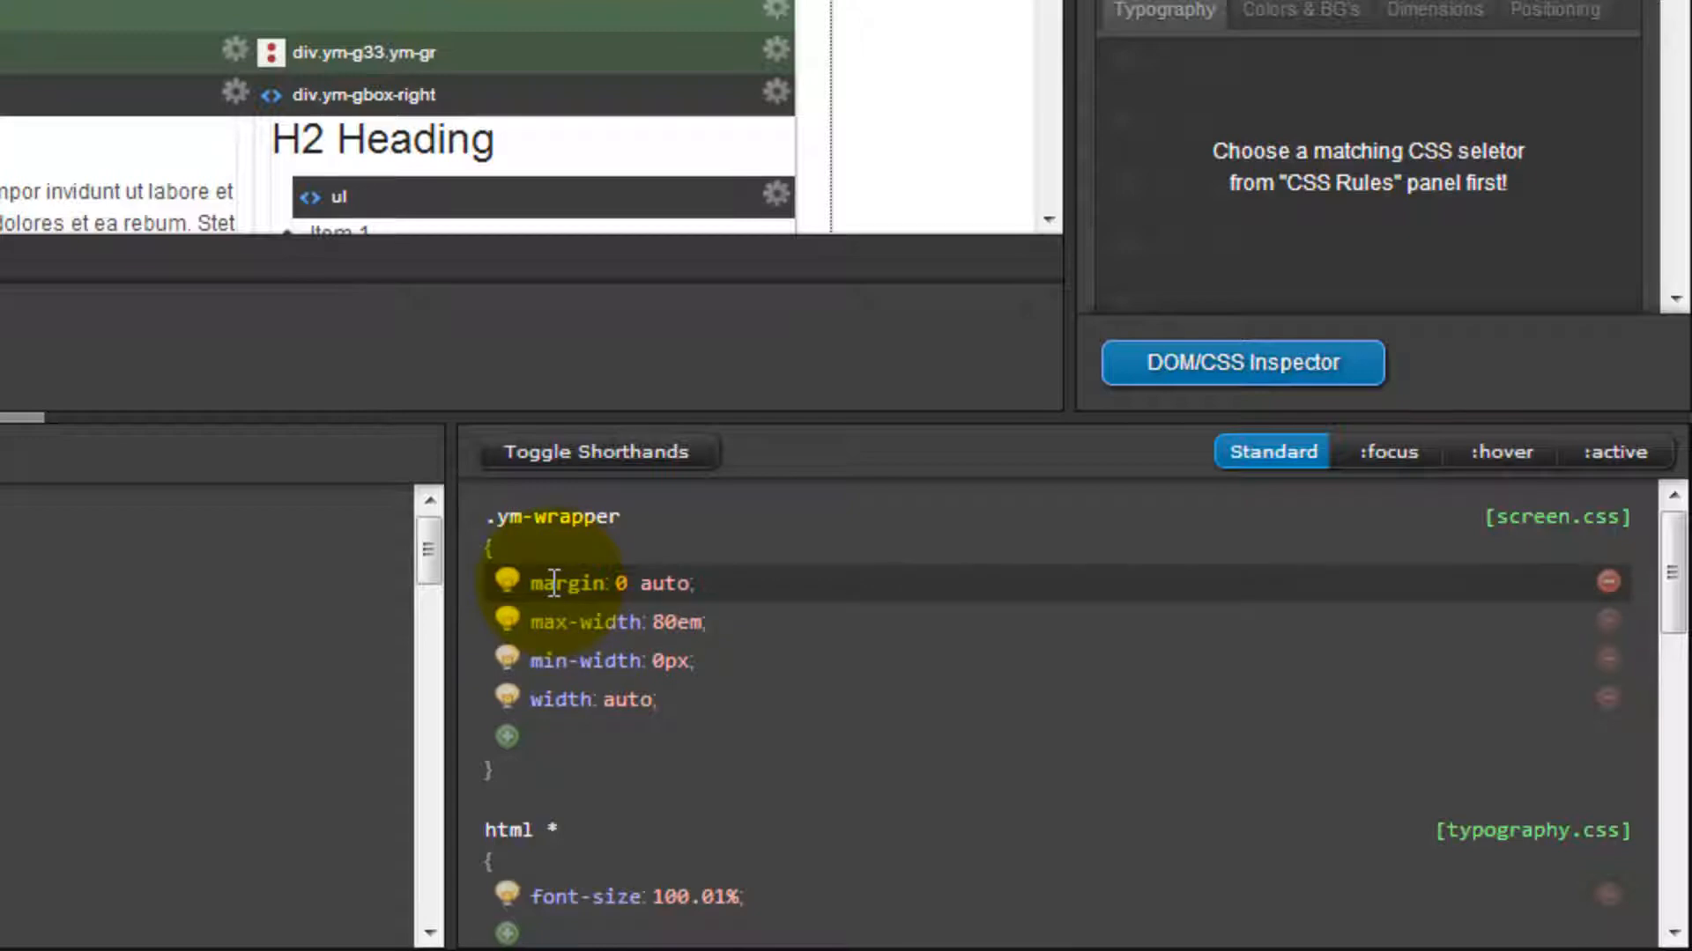
Open the .ym-wrapper rule's margin and min-width values in the DOM/CSS Inspector, check its locked dimension properties, and close the inspector.
left_click(663, 585)
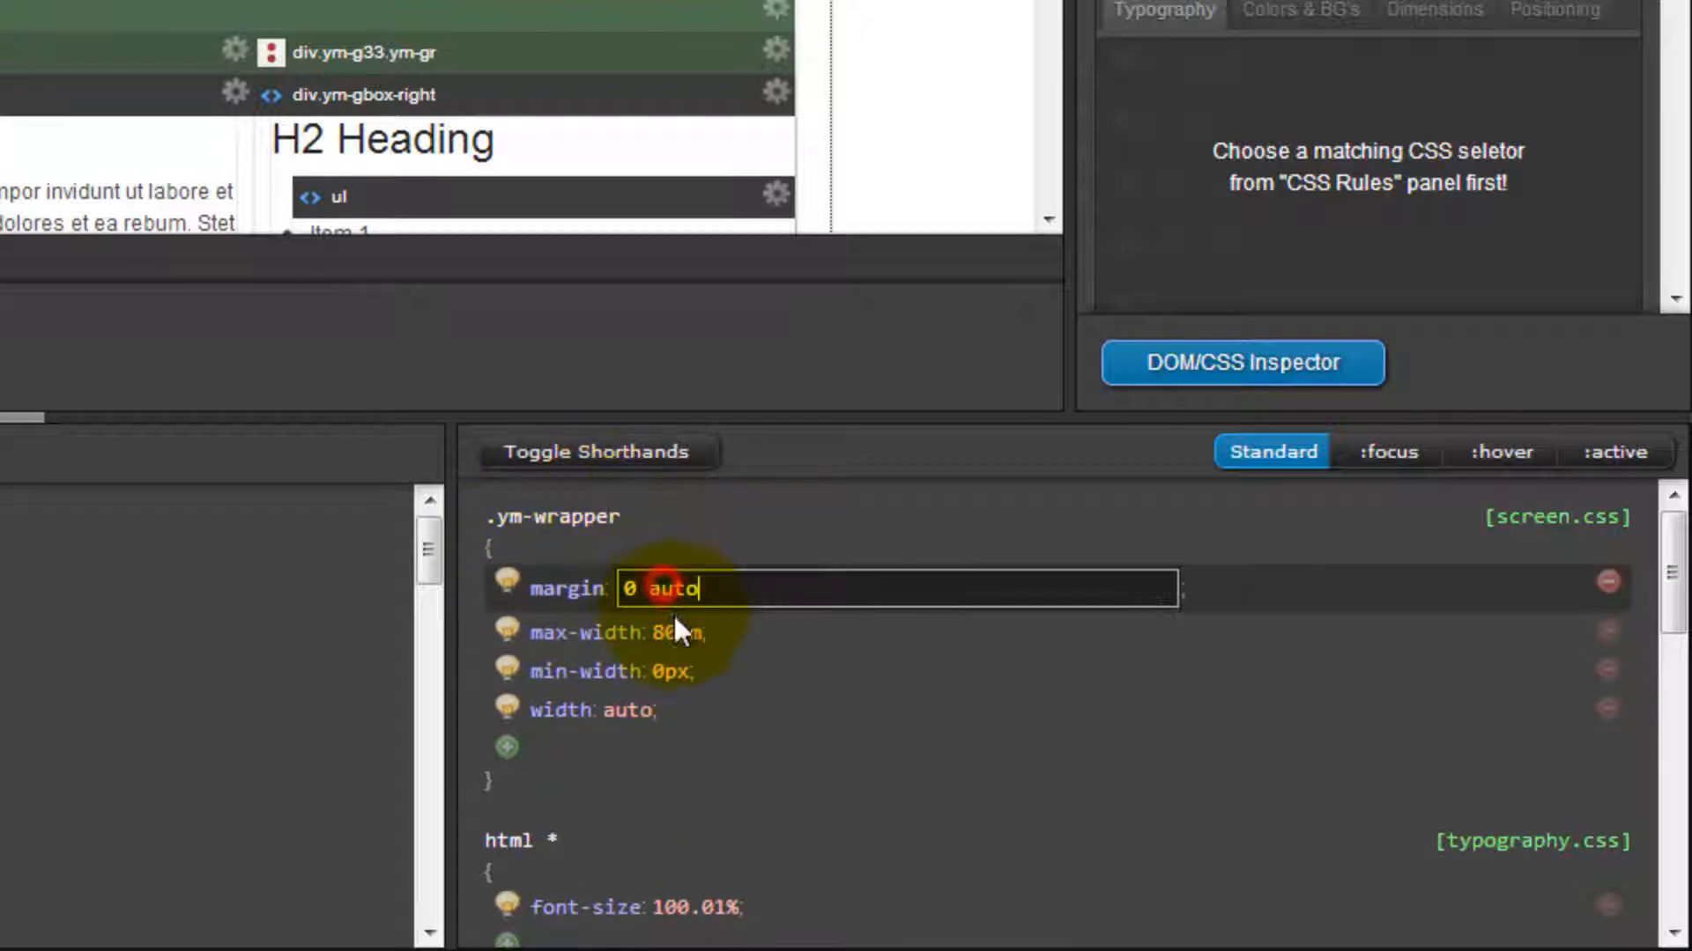
key("Return")
left_click(687, 668)
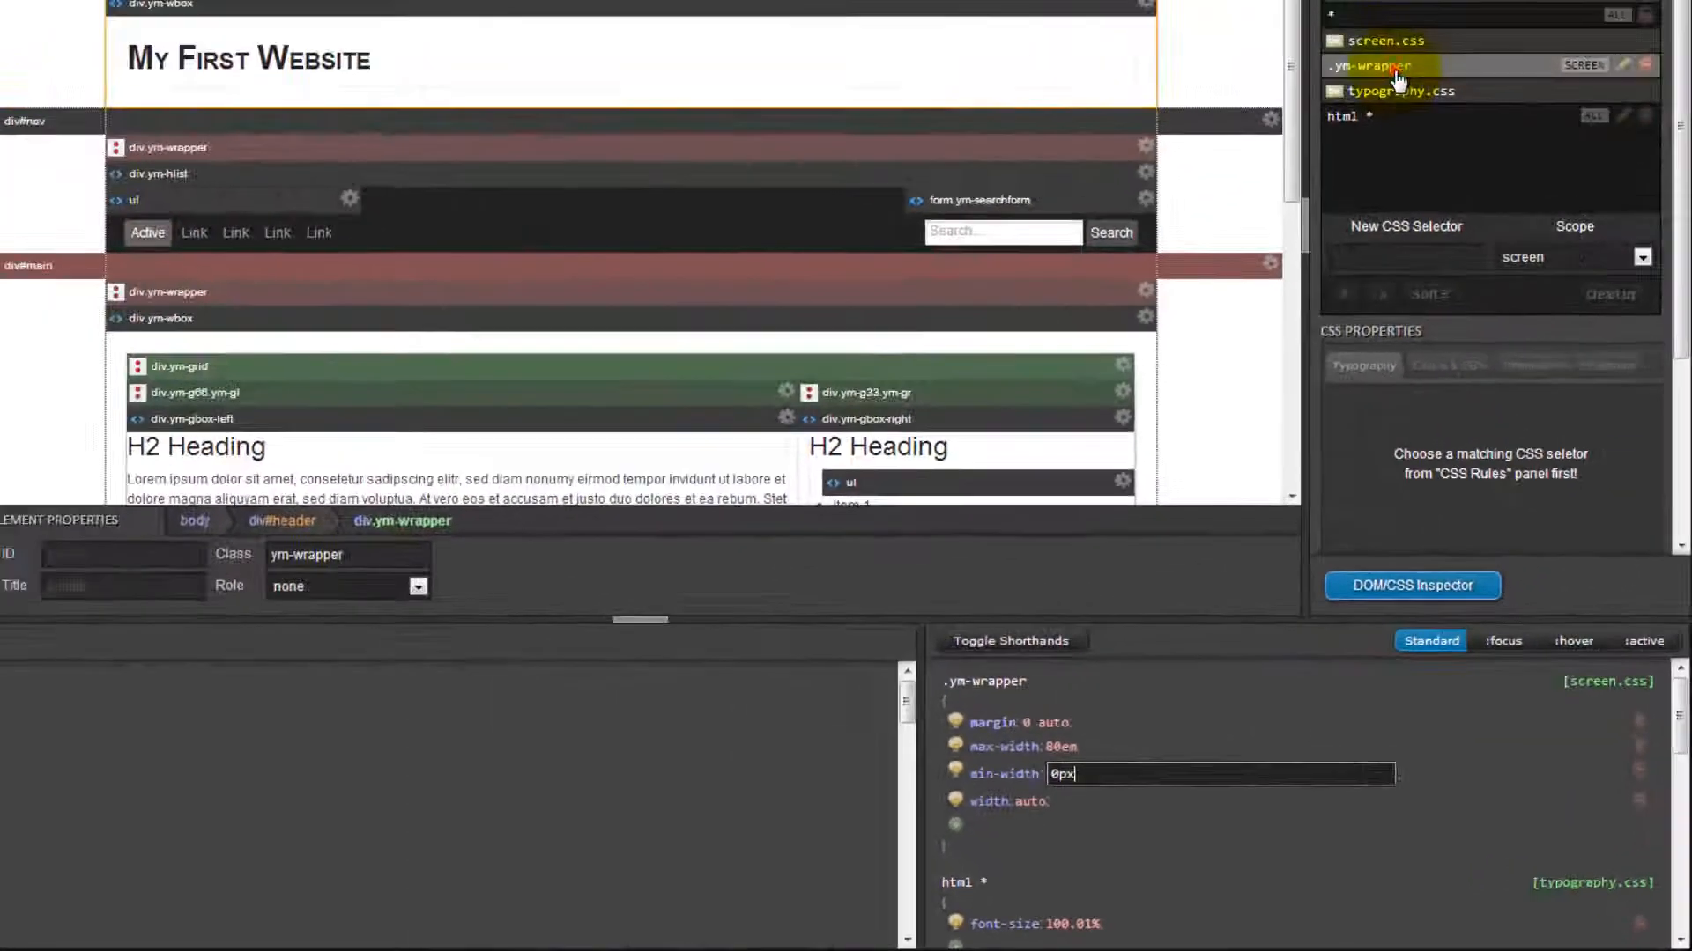
left_click(1397, 71)
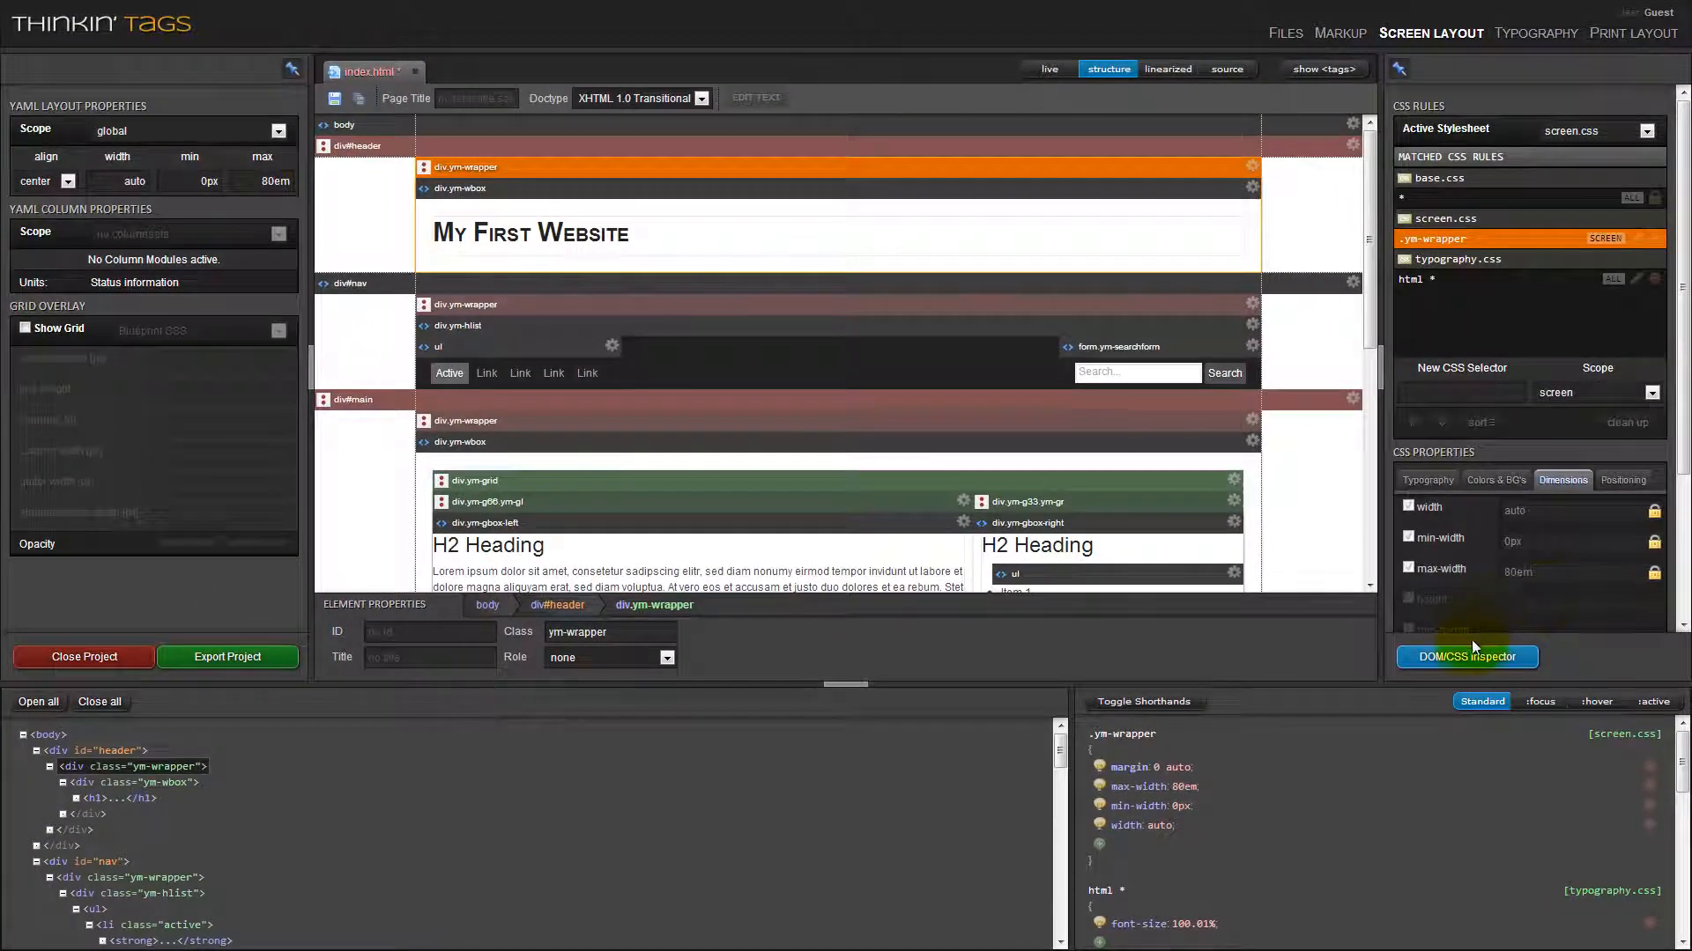
left_click(1505, 657)
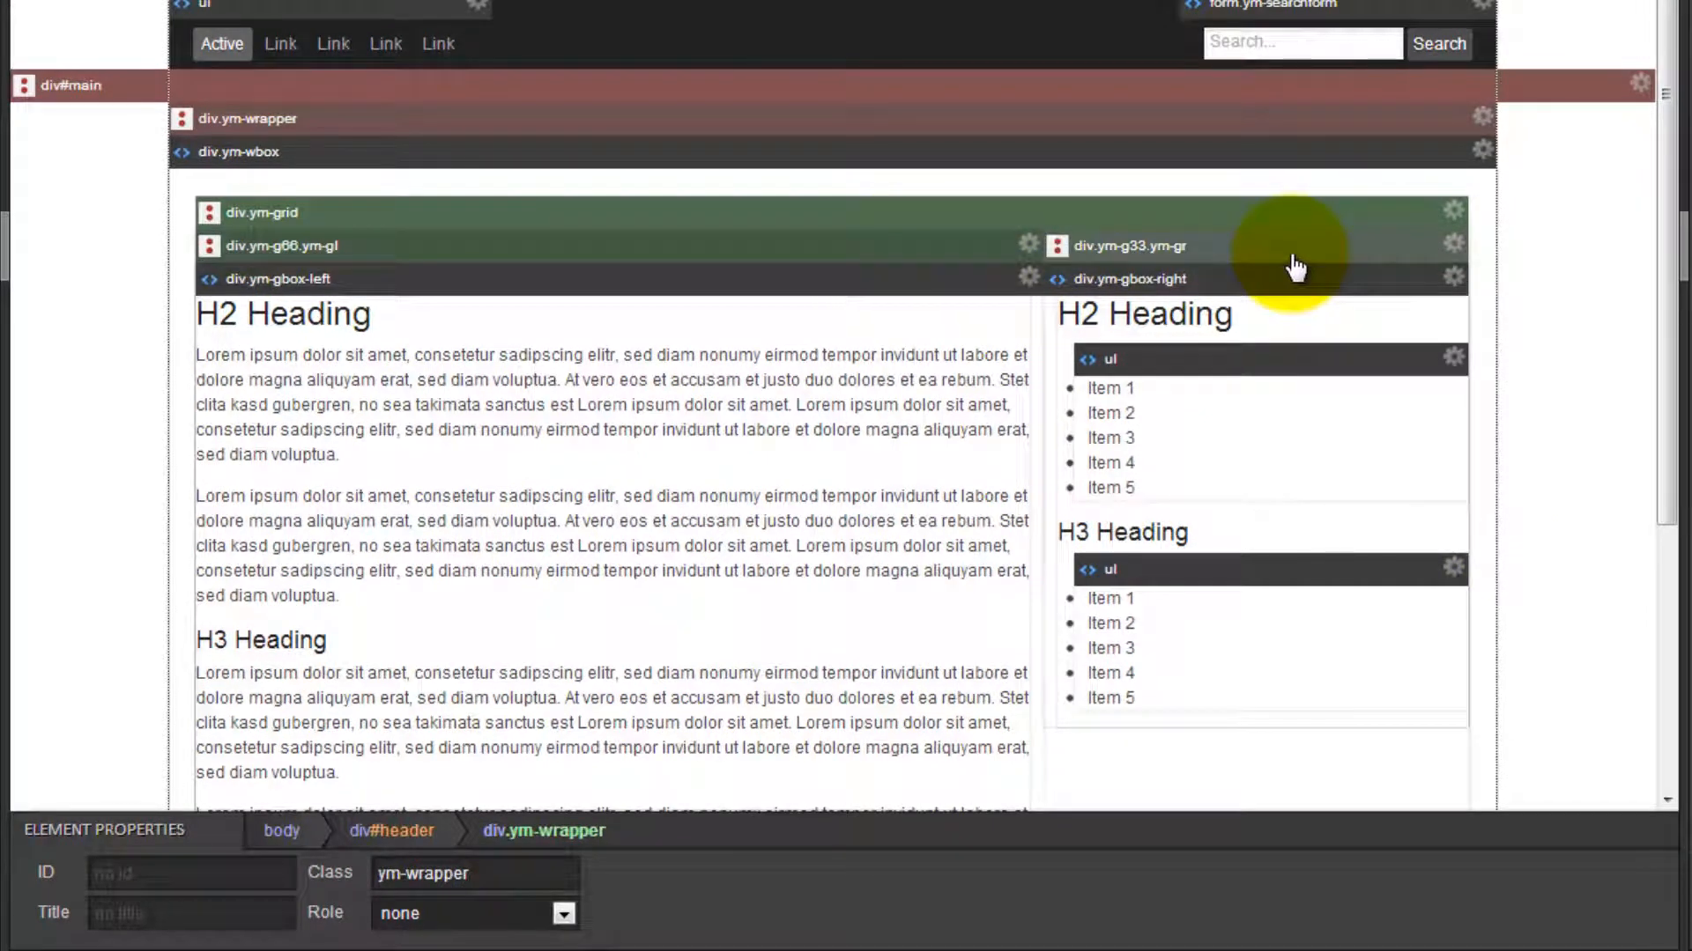
Add the class sidebar to div.ym-gbox-right in the main area's narrower grid column.
left_click(1286, 284)
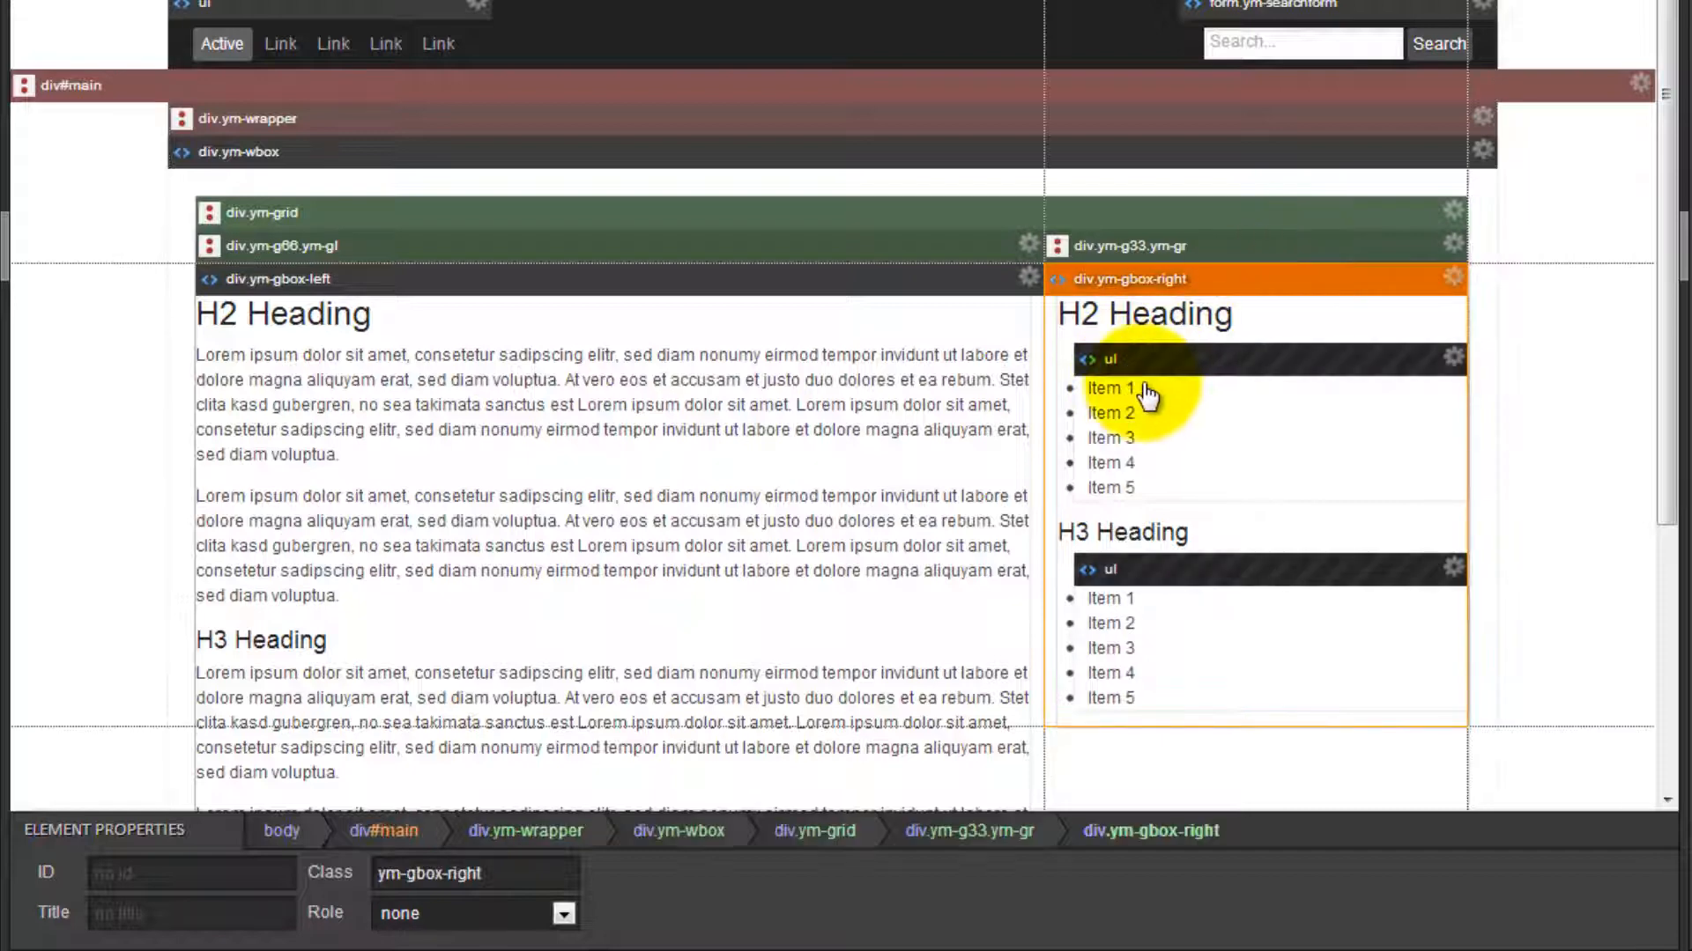
left_click(550, 864)
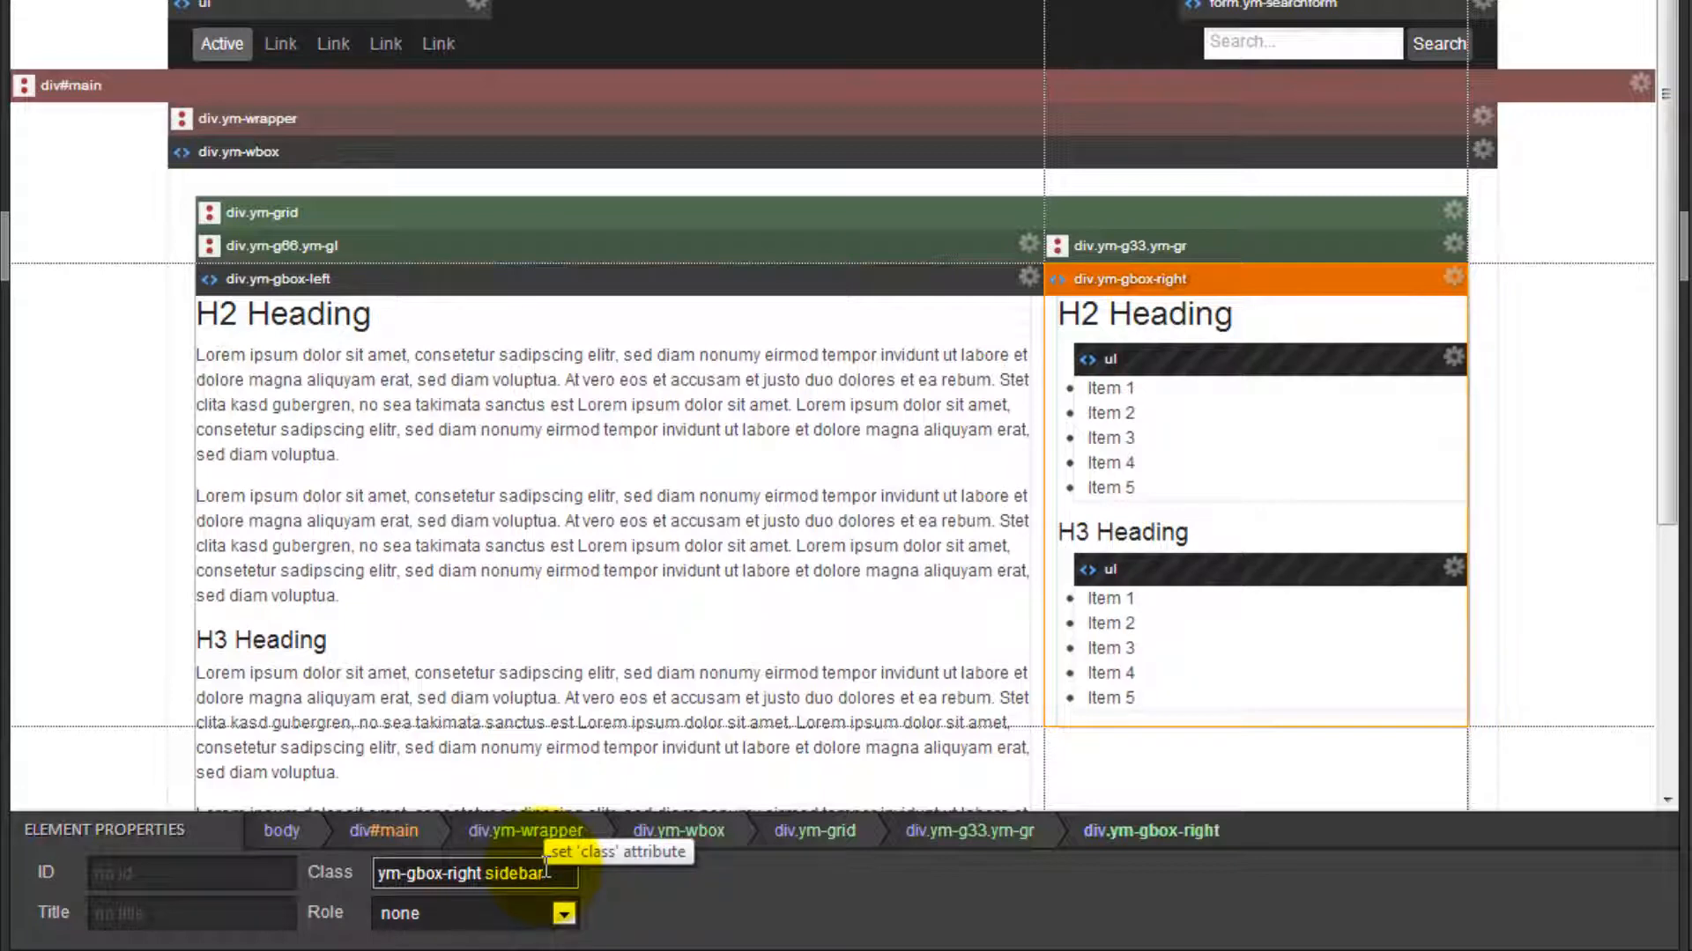
type("sidebar")
key("Return")
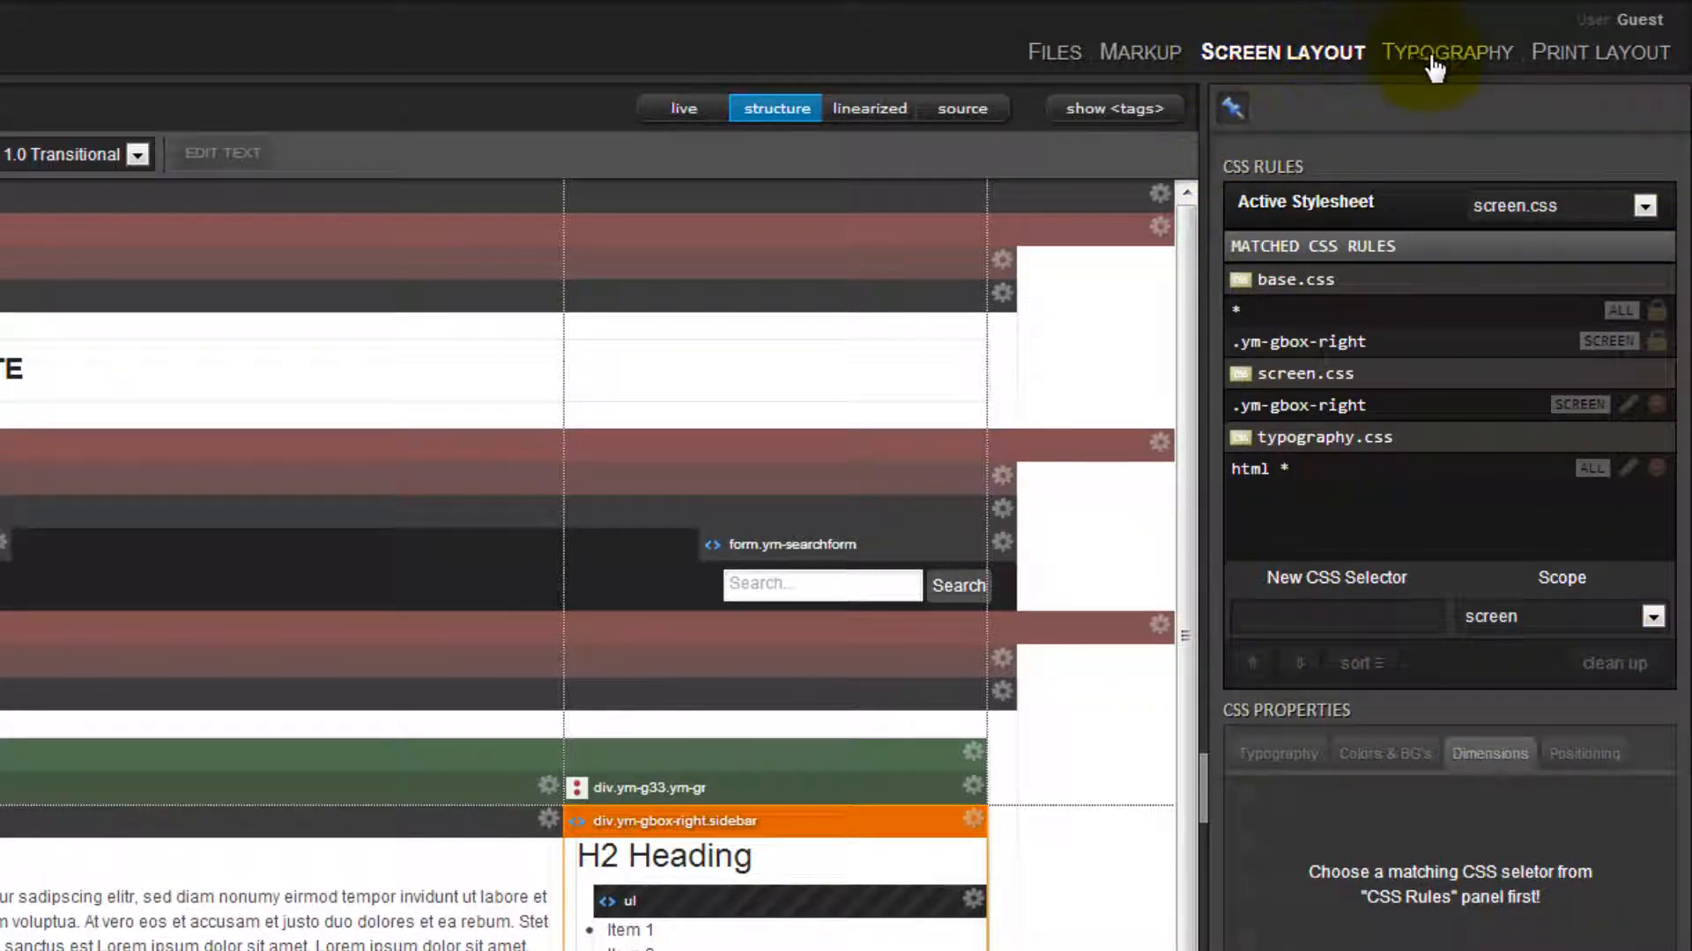
Compare the active stylesheets of the Typography, Print Layout and Screen Layout workspaces, ending in Screen Layout.
left_click(1449, 67)
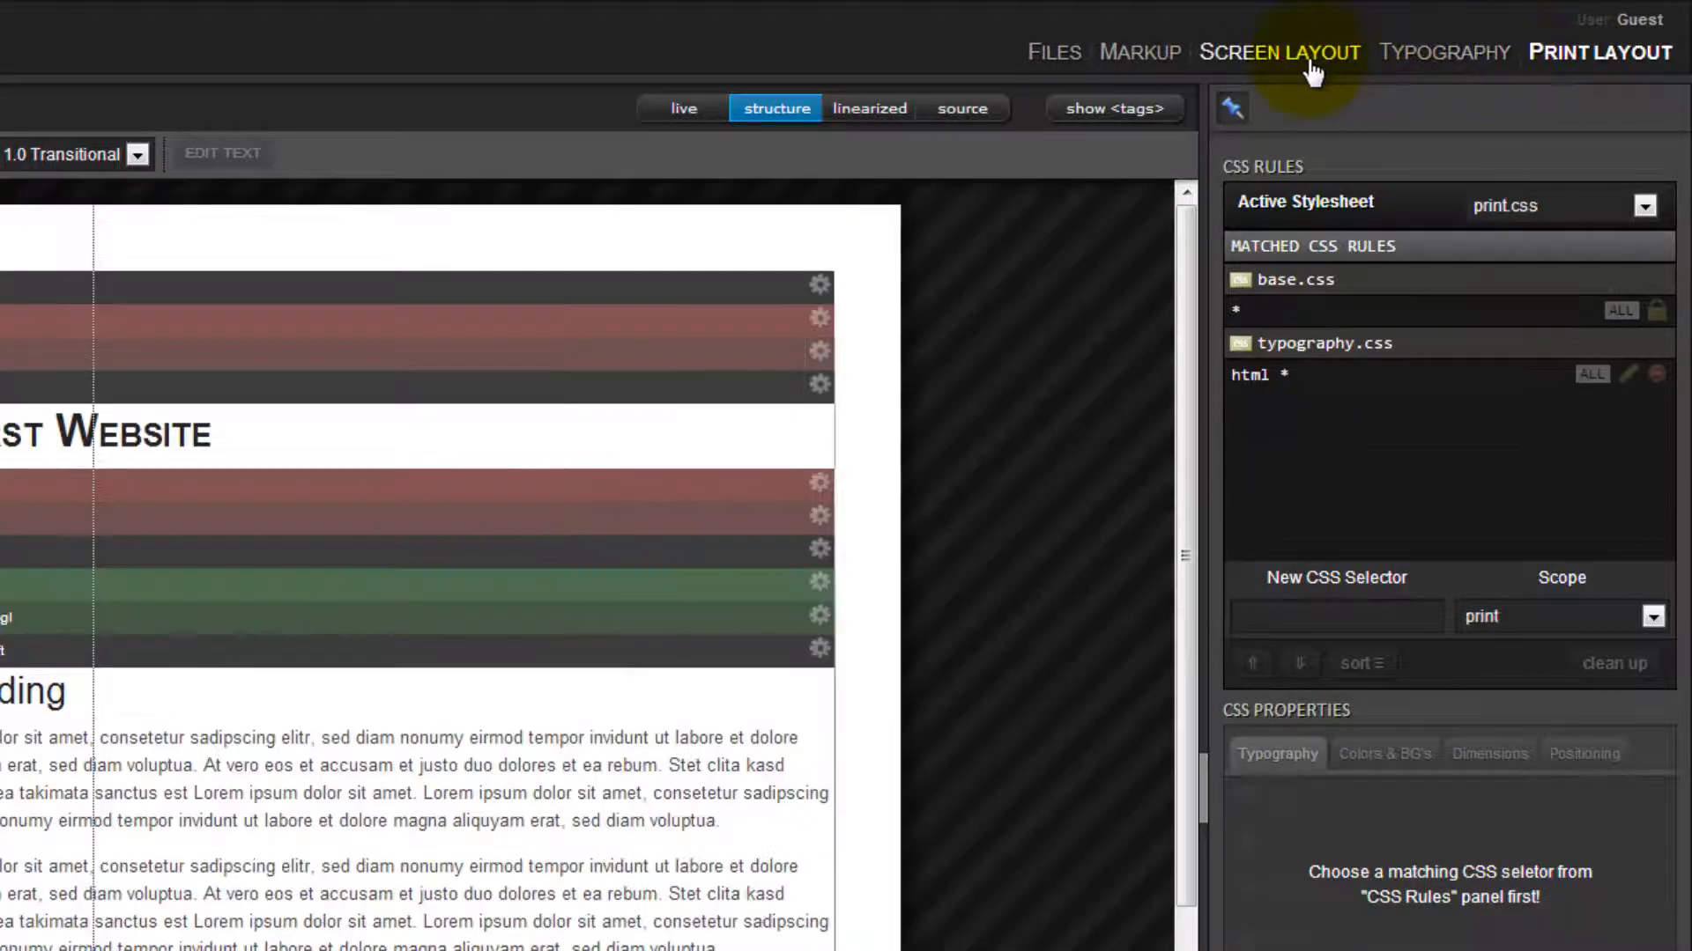
left_click(1280, 52)
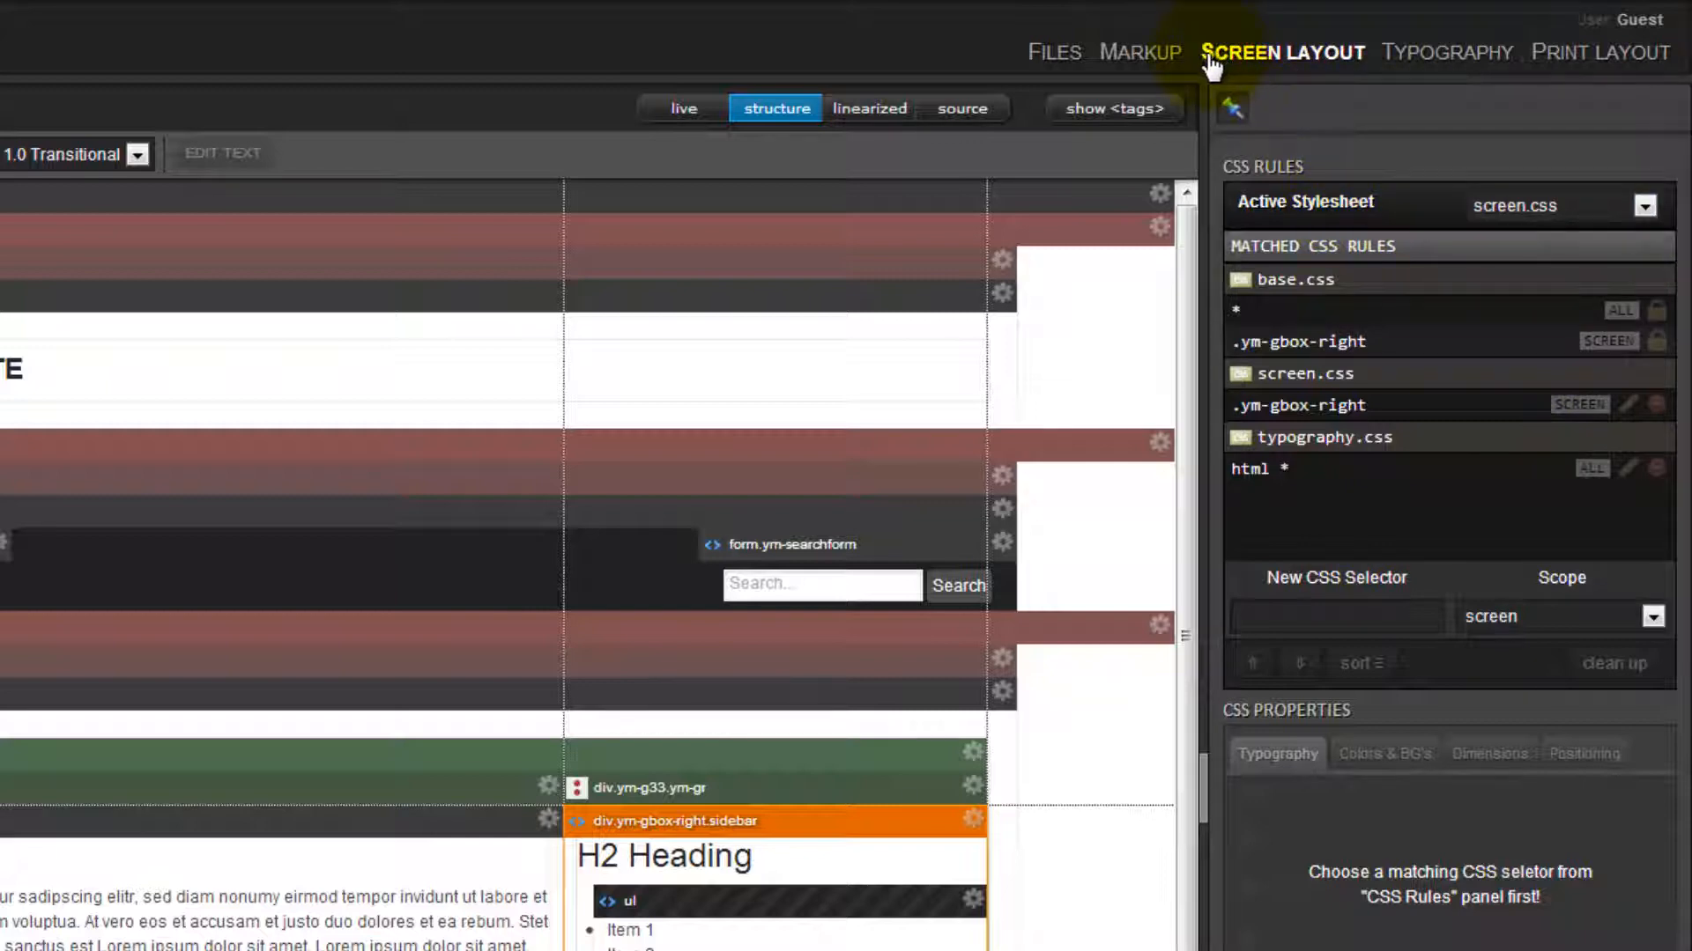
left_click(1429, 71)
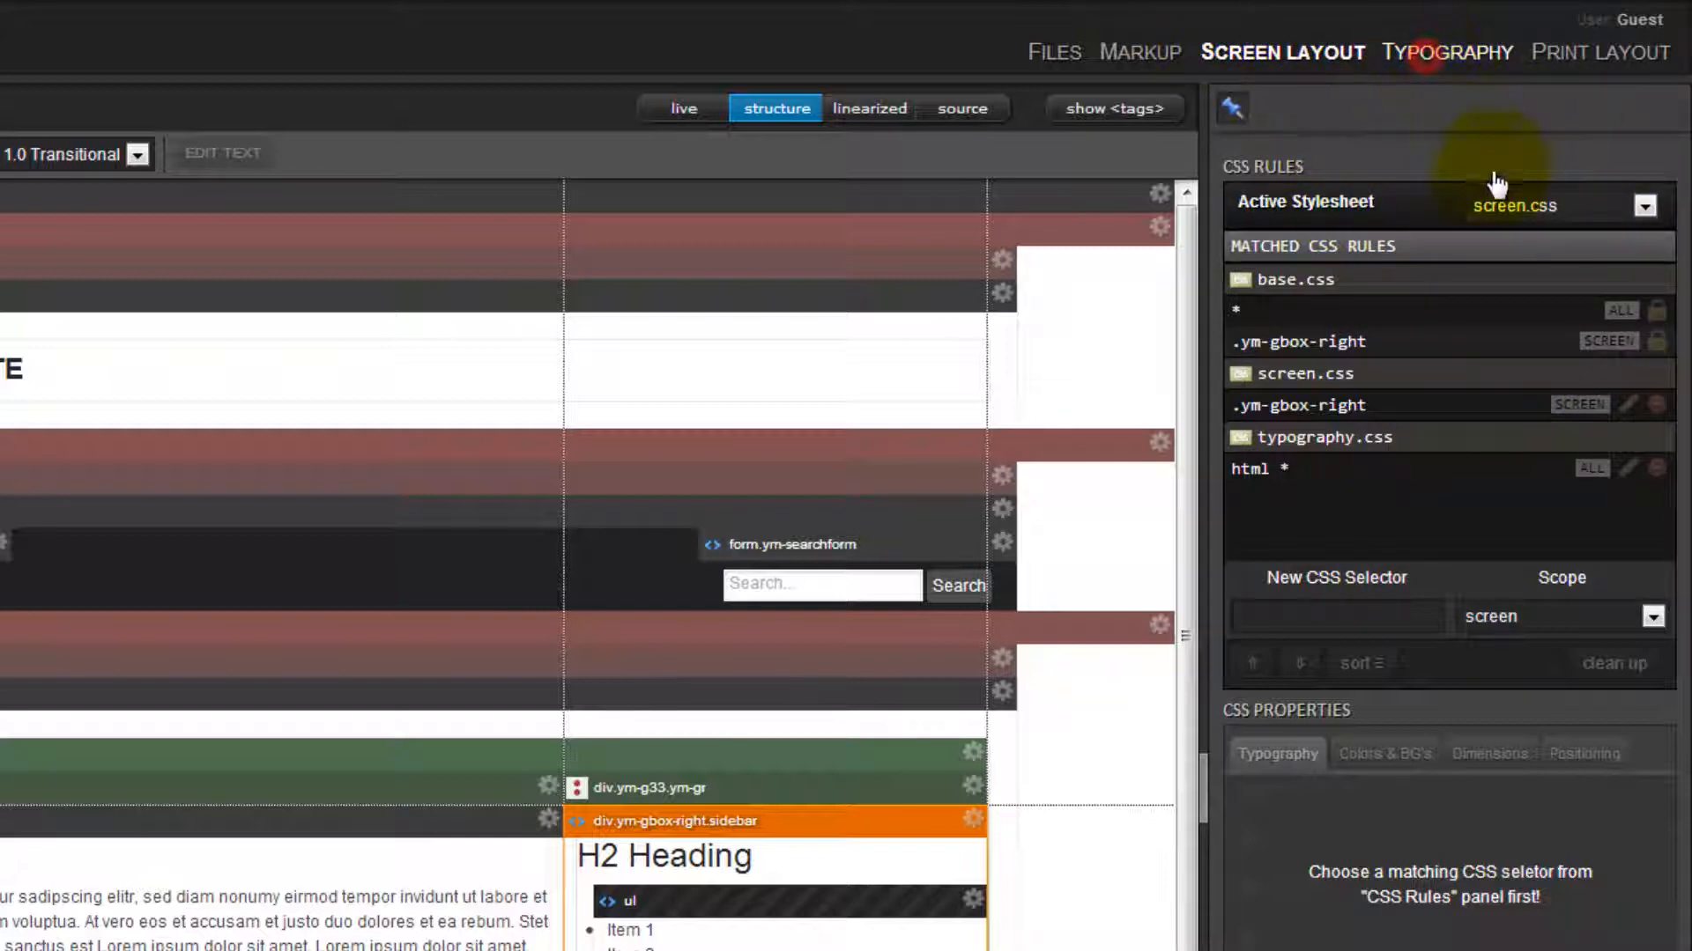
left_click(1589, 54)
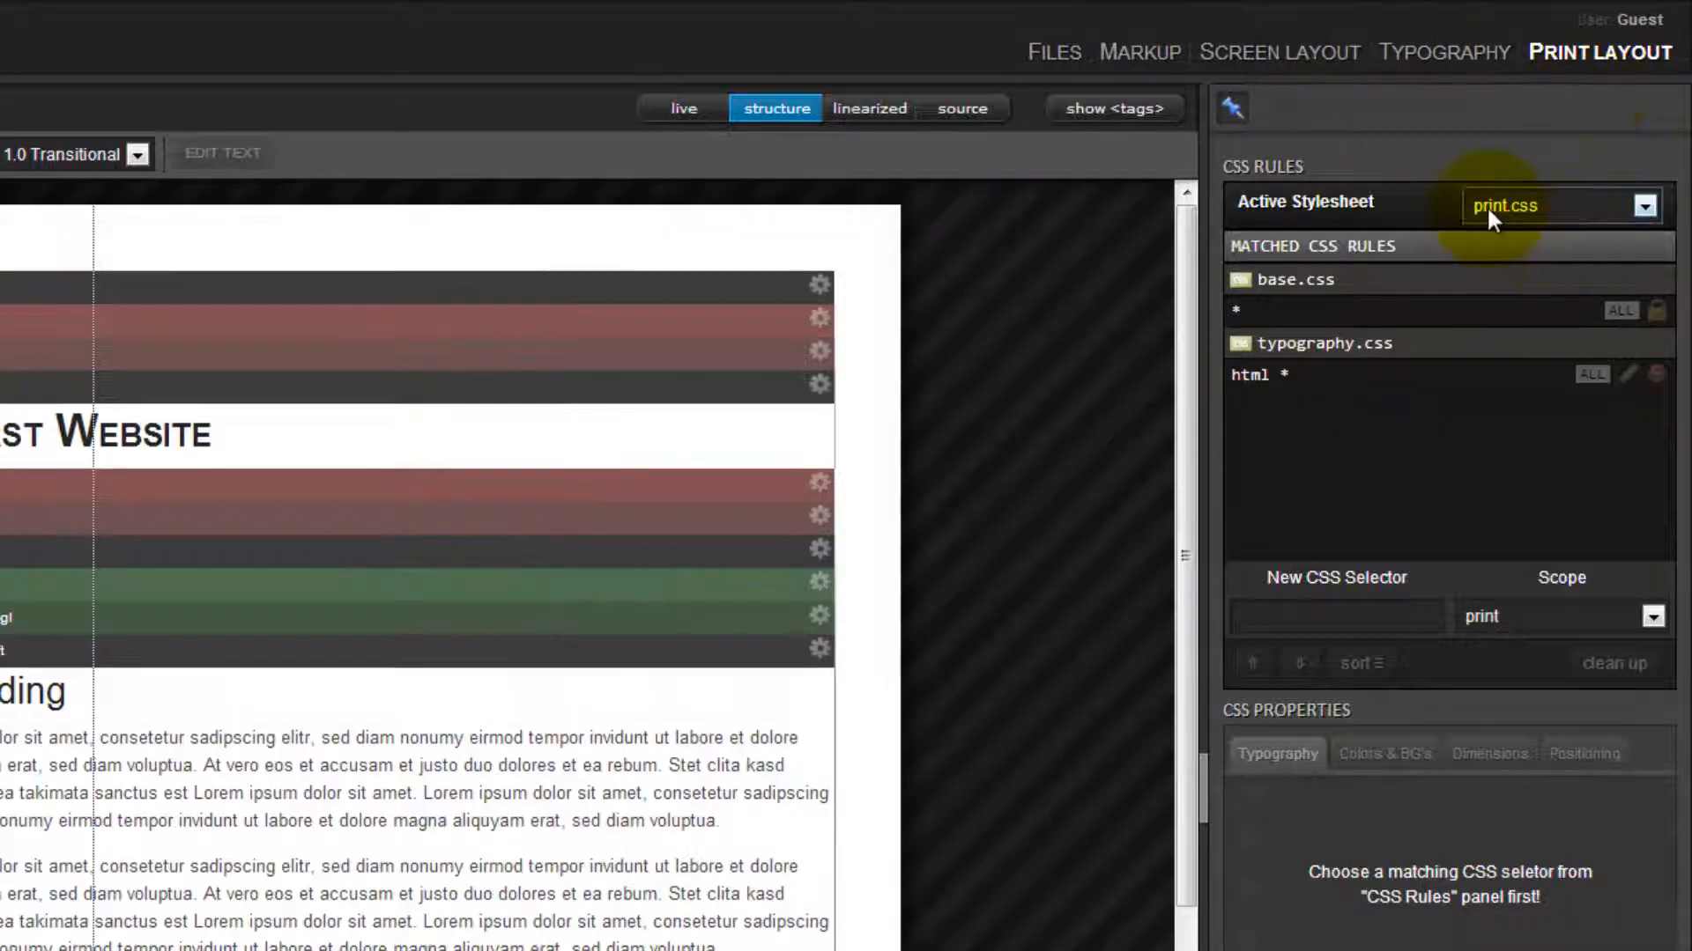
left_click(1315, 70)
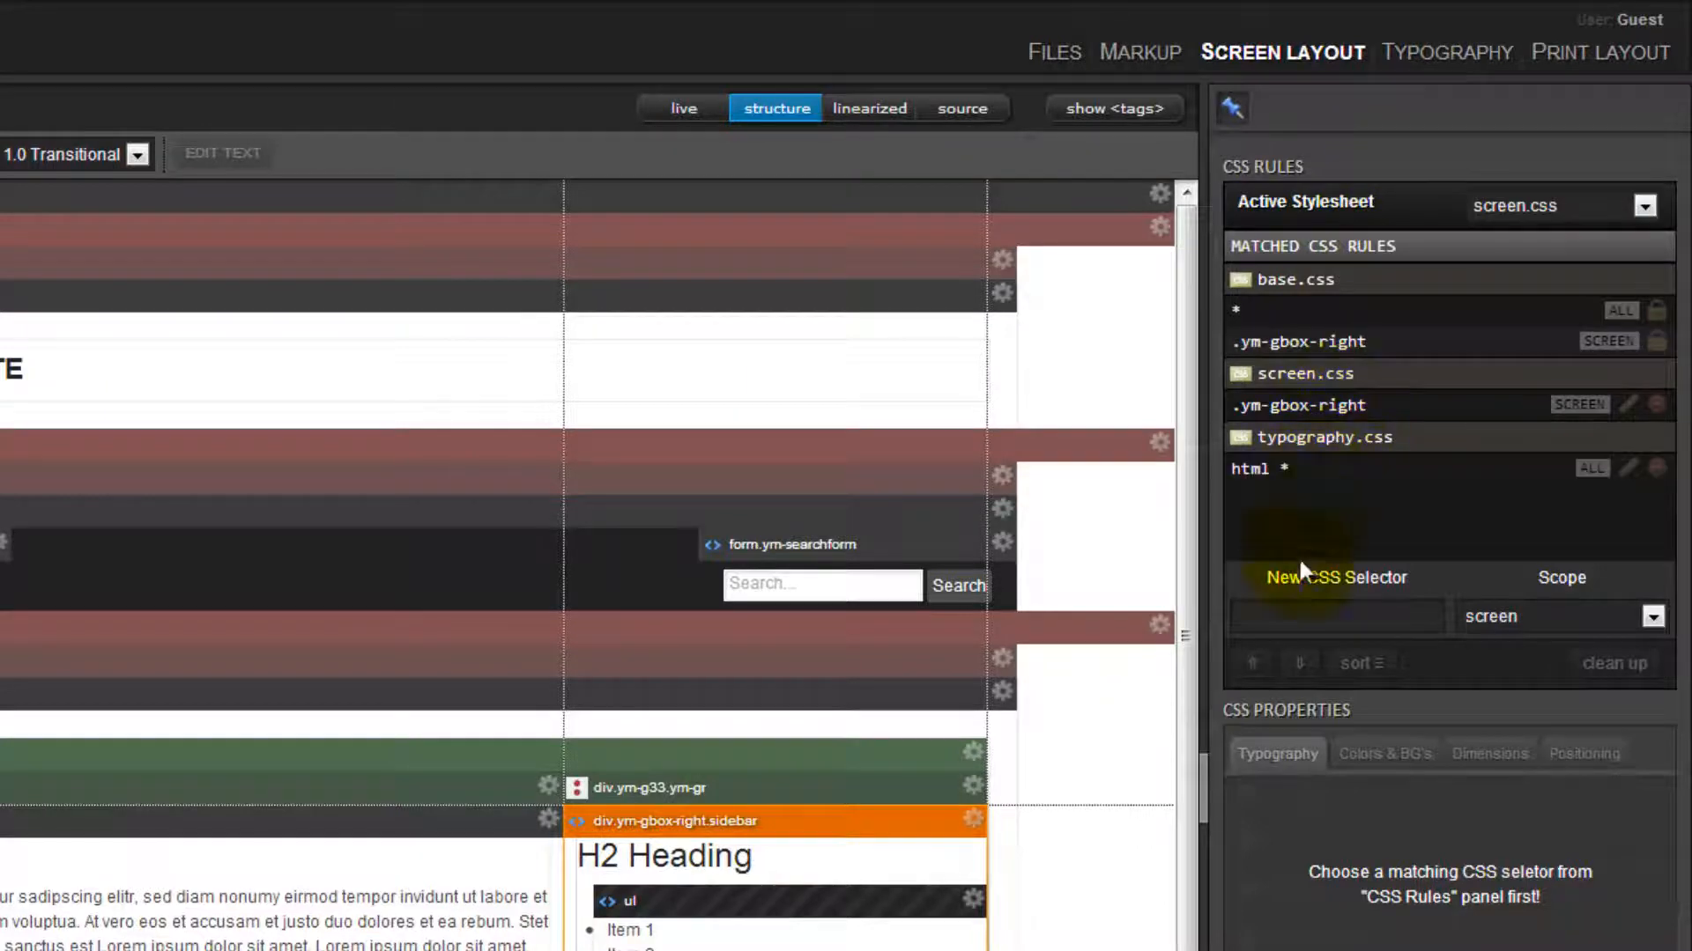
Create the CSS selector .sidebar with the scope screen in screen.css.
left_click(1321, 620)
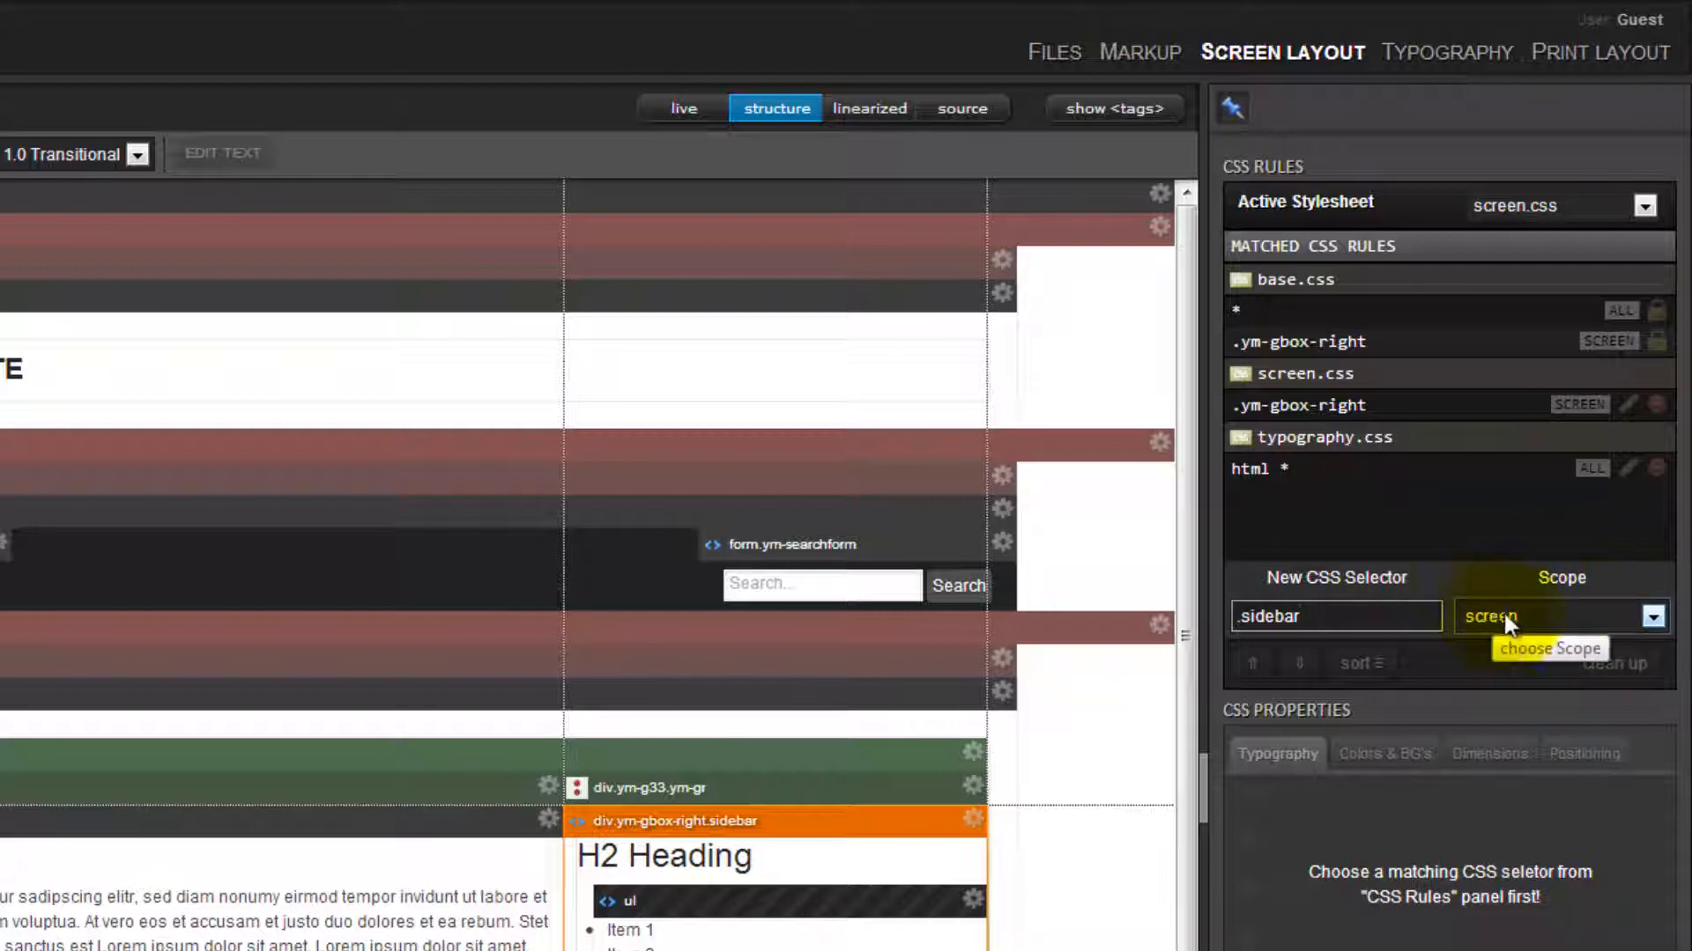
left_click(1651, 616)
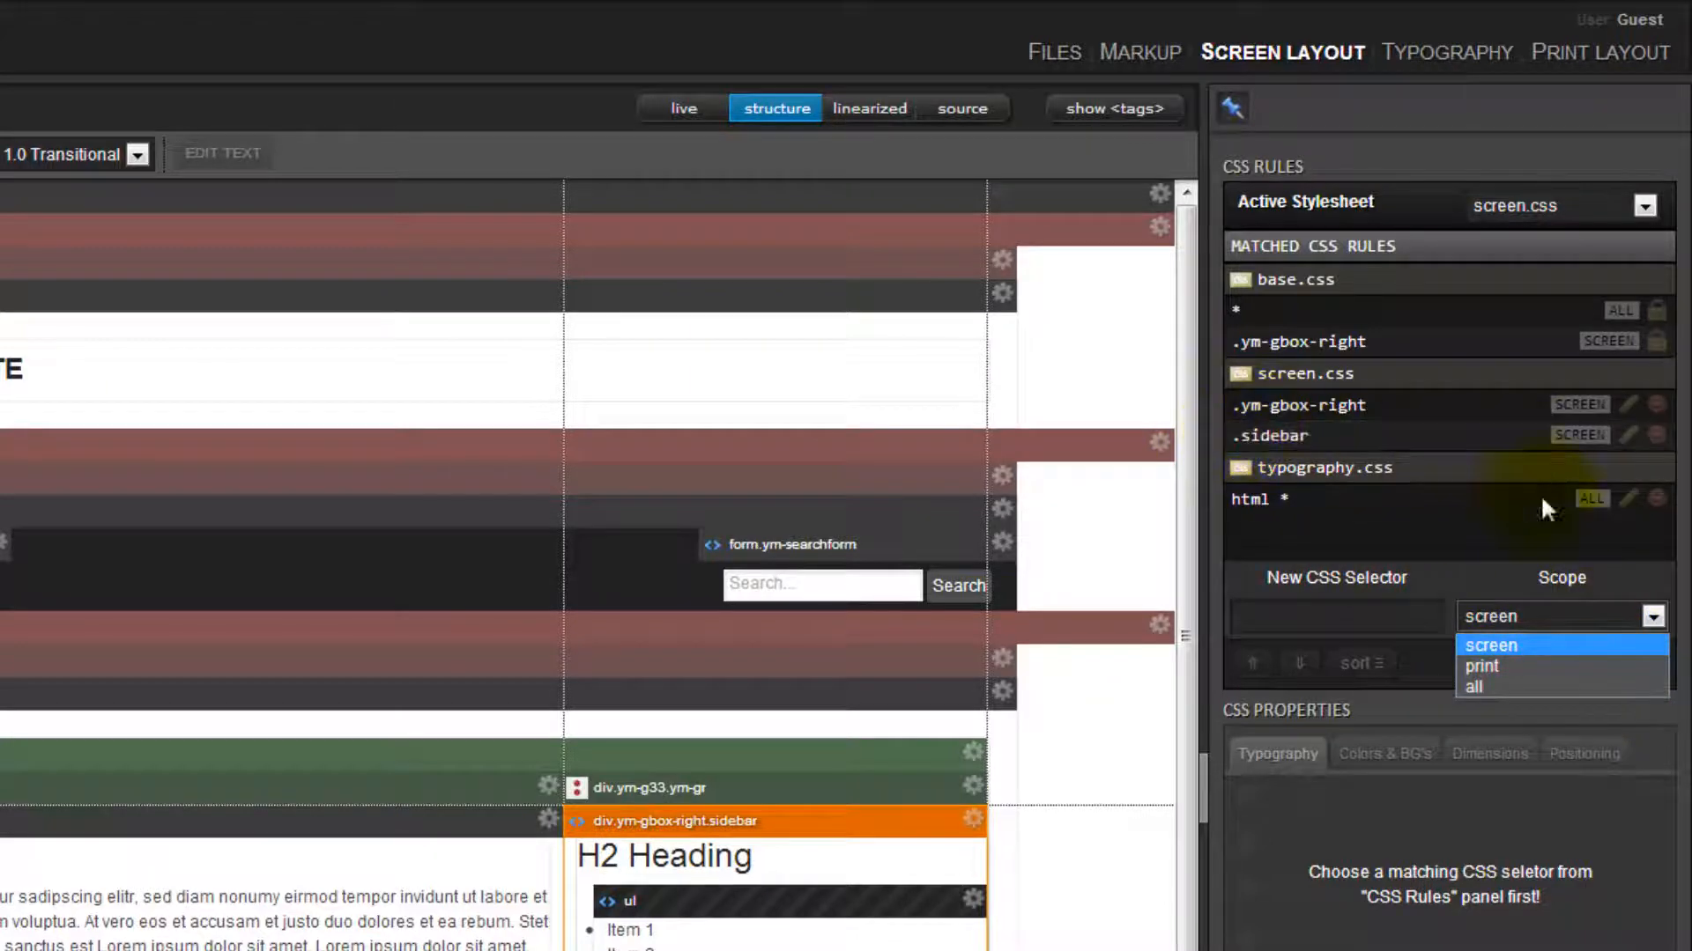
left_click(1527, 652)
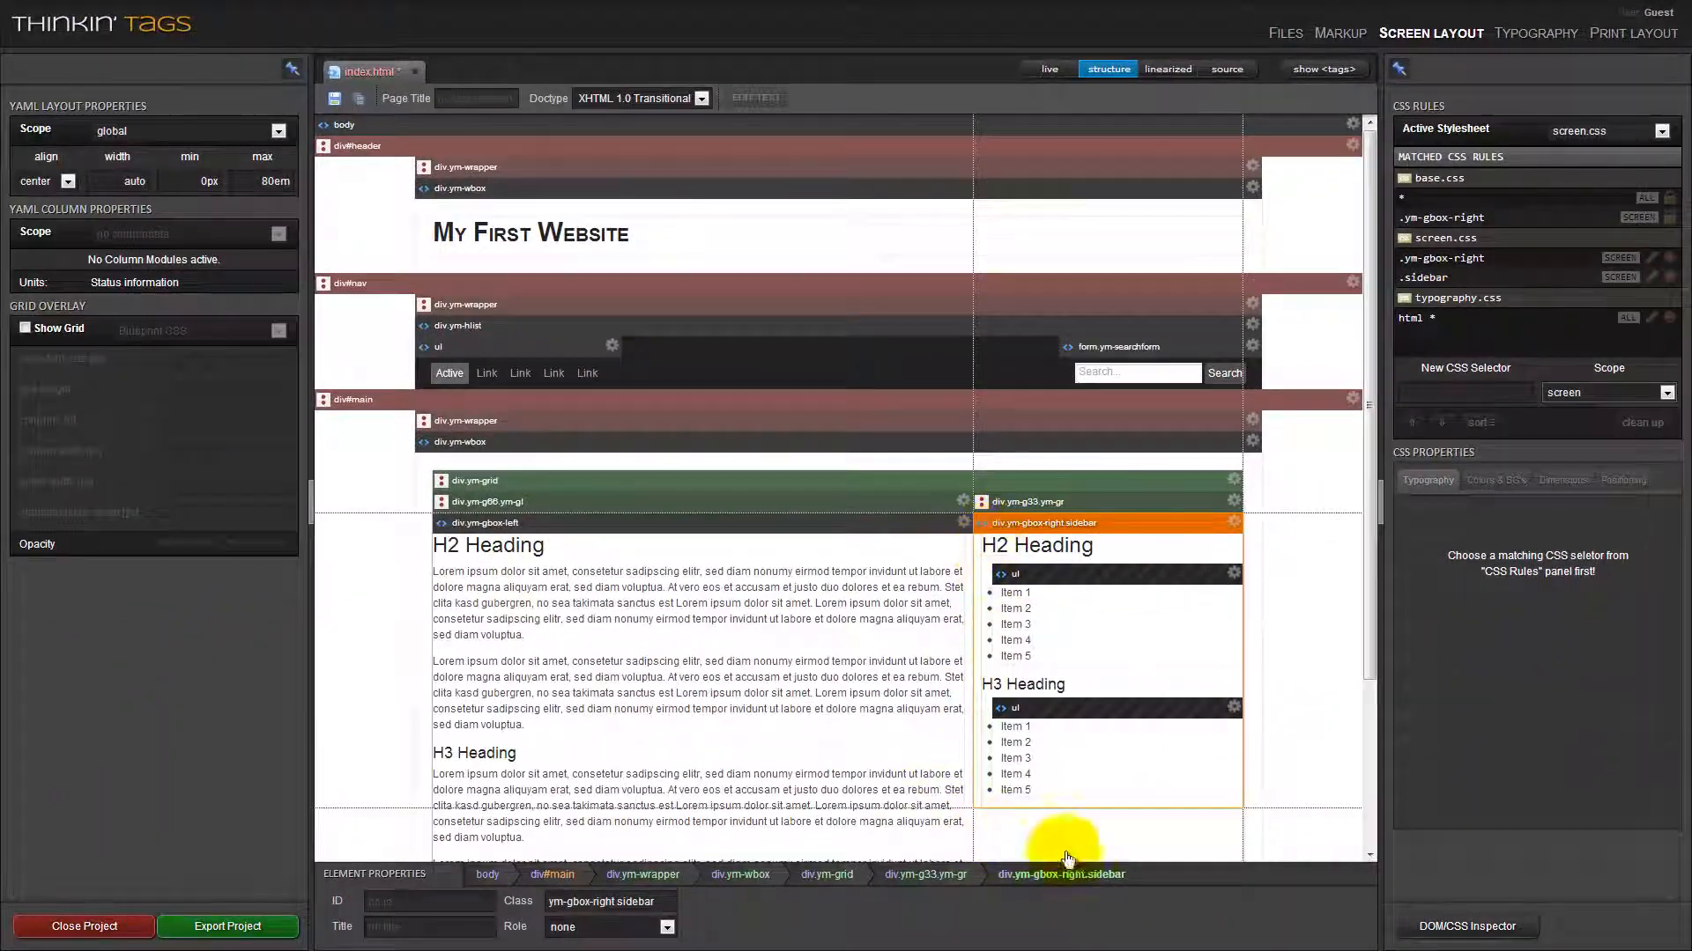
Enable the background property of the .sidebar rule and set its color to rgb(237,142,142).
left_click(1436, 278)
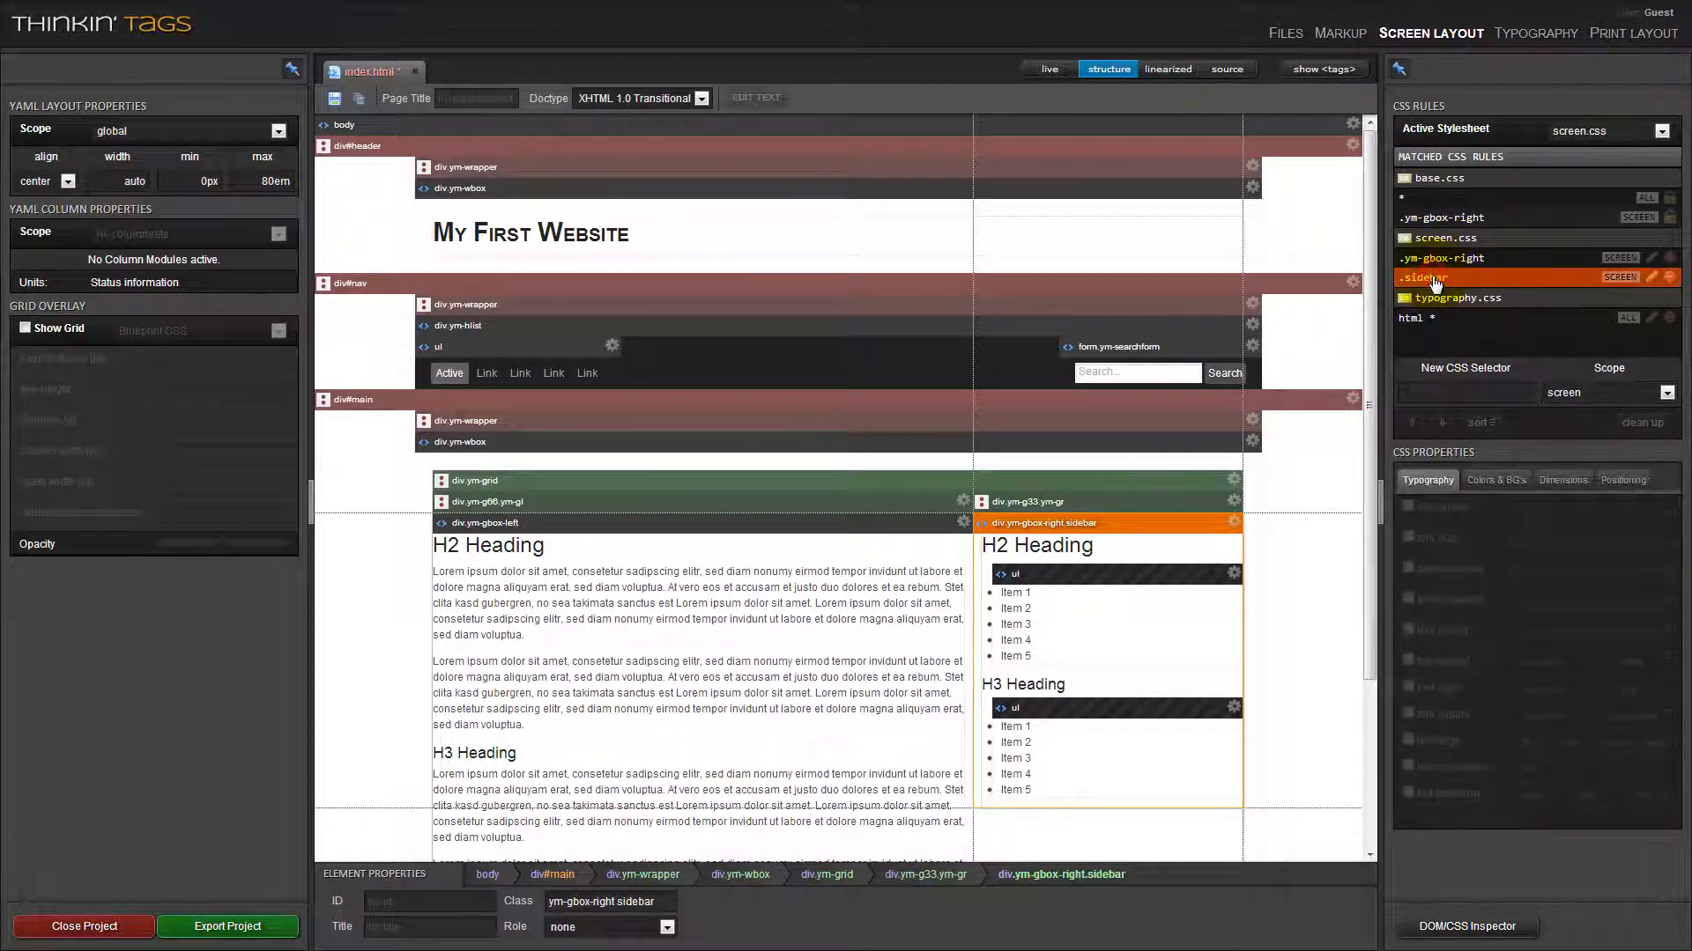
left_click(1508, 484)
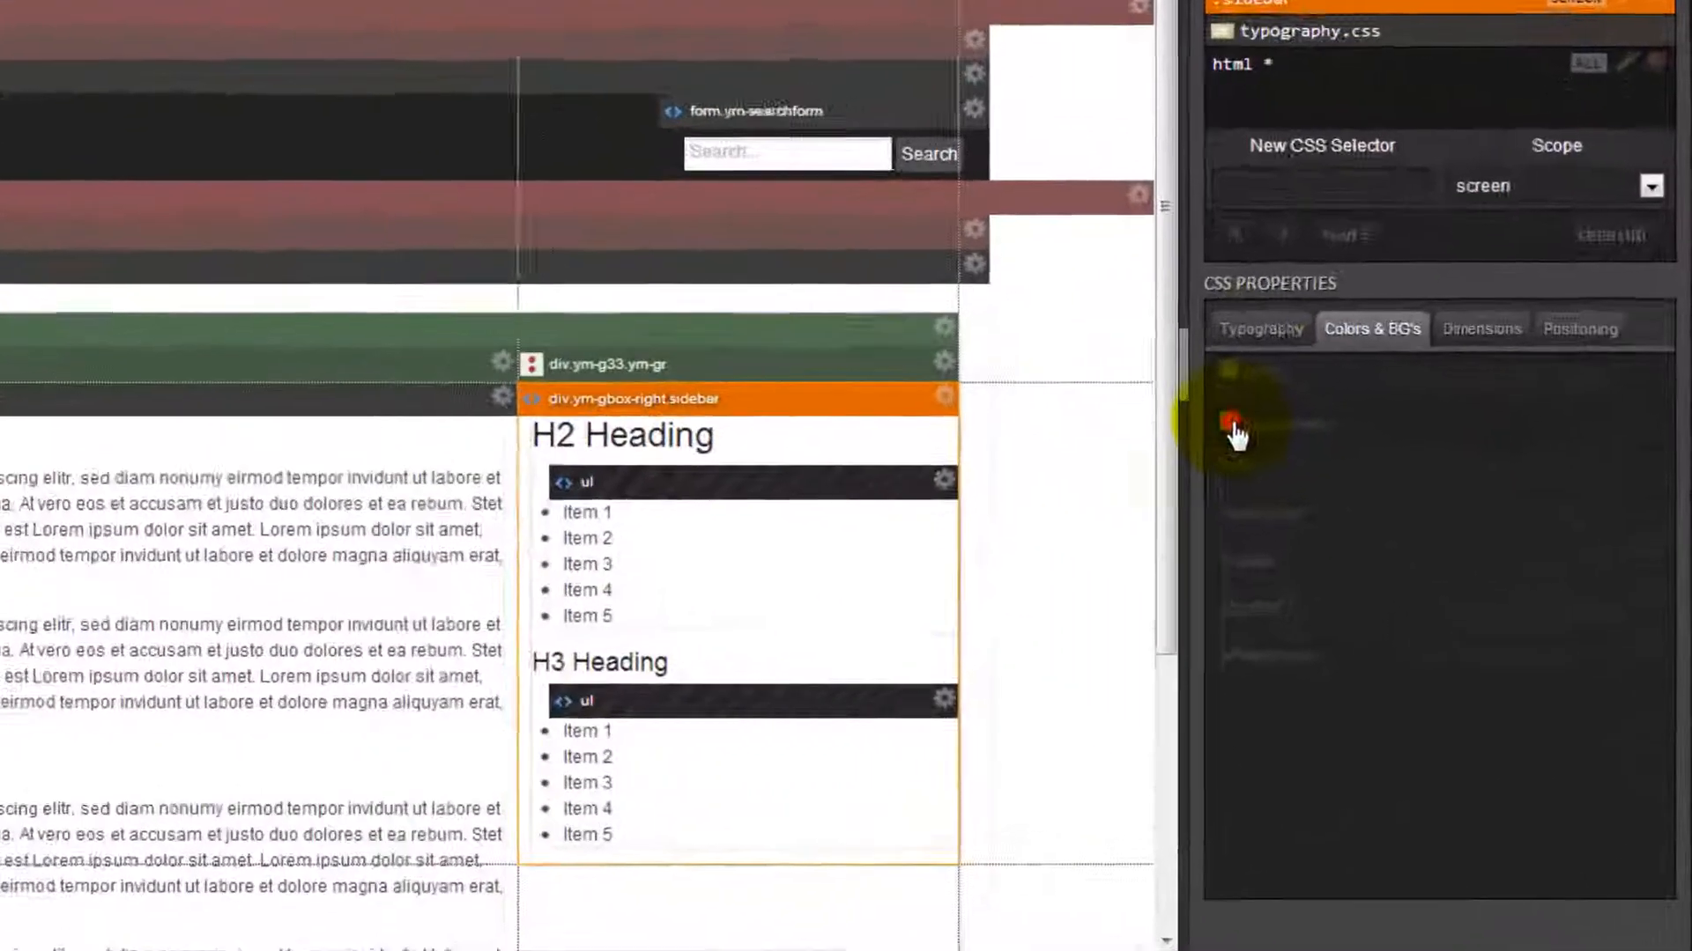
left_click(1408, 538)
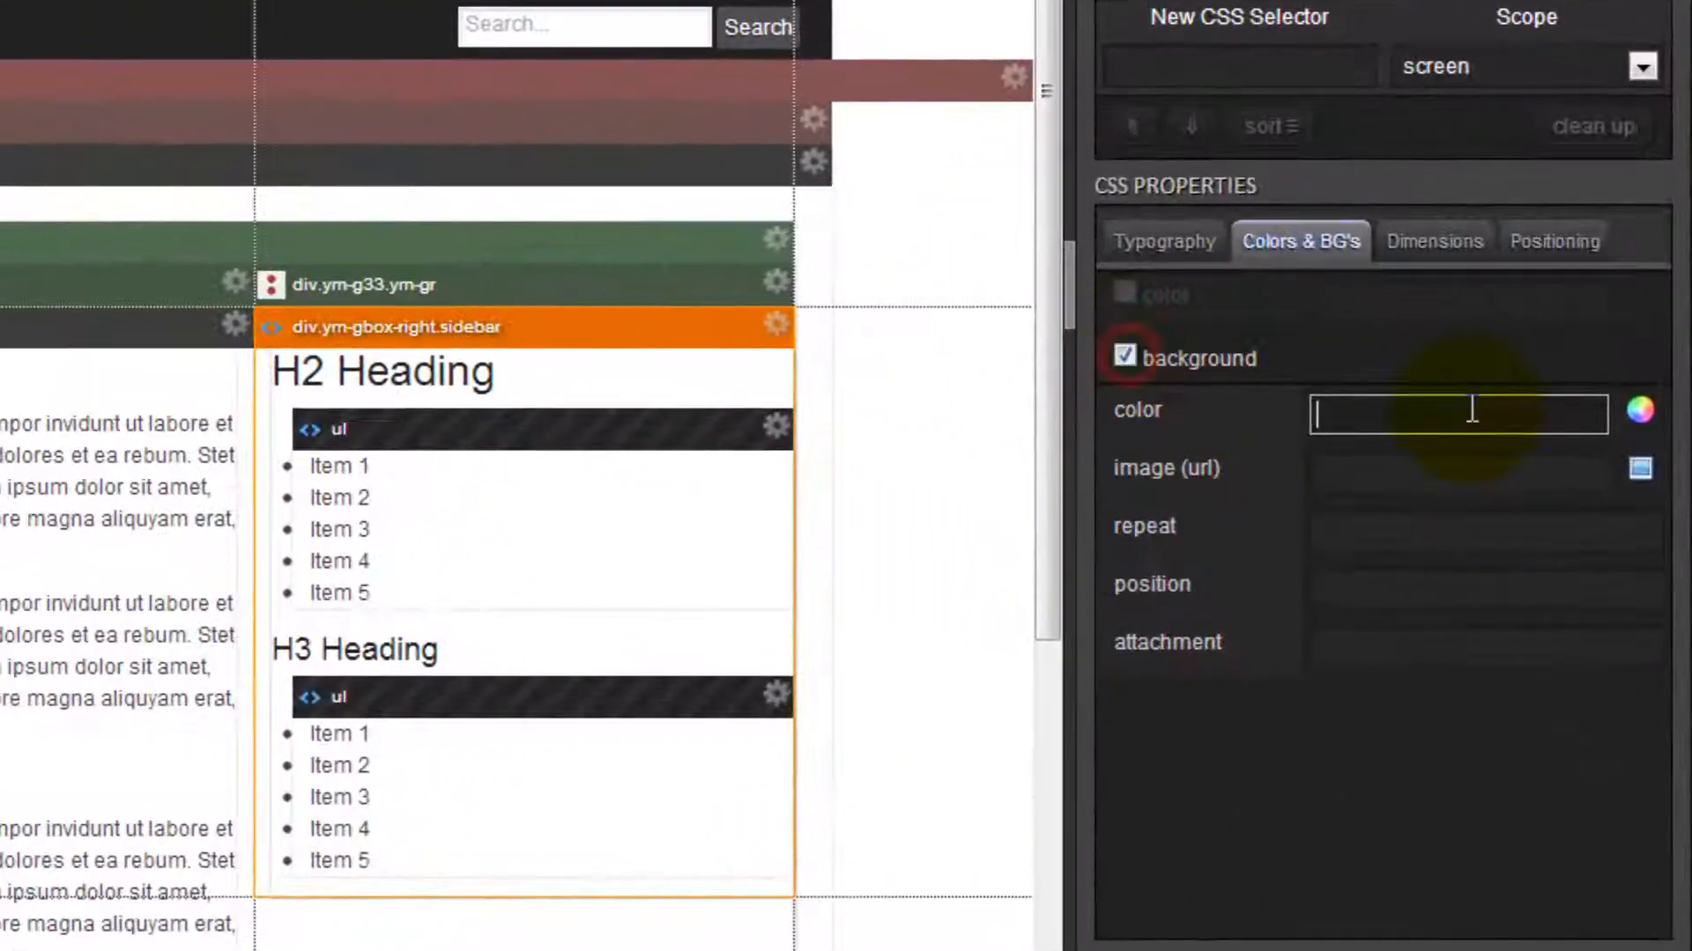
left_click(1639, 409)
left_click_drag(1102, 542, 1130, 465)
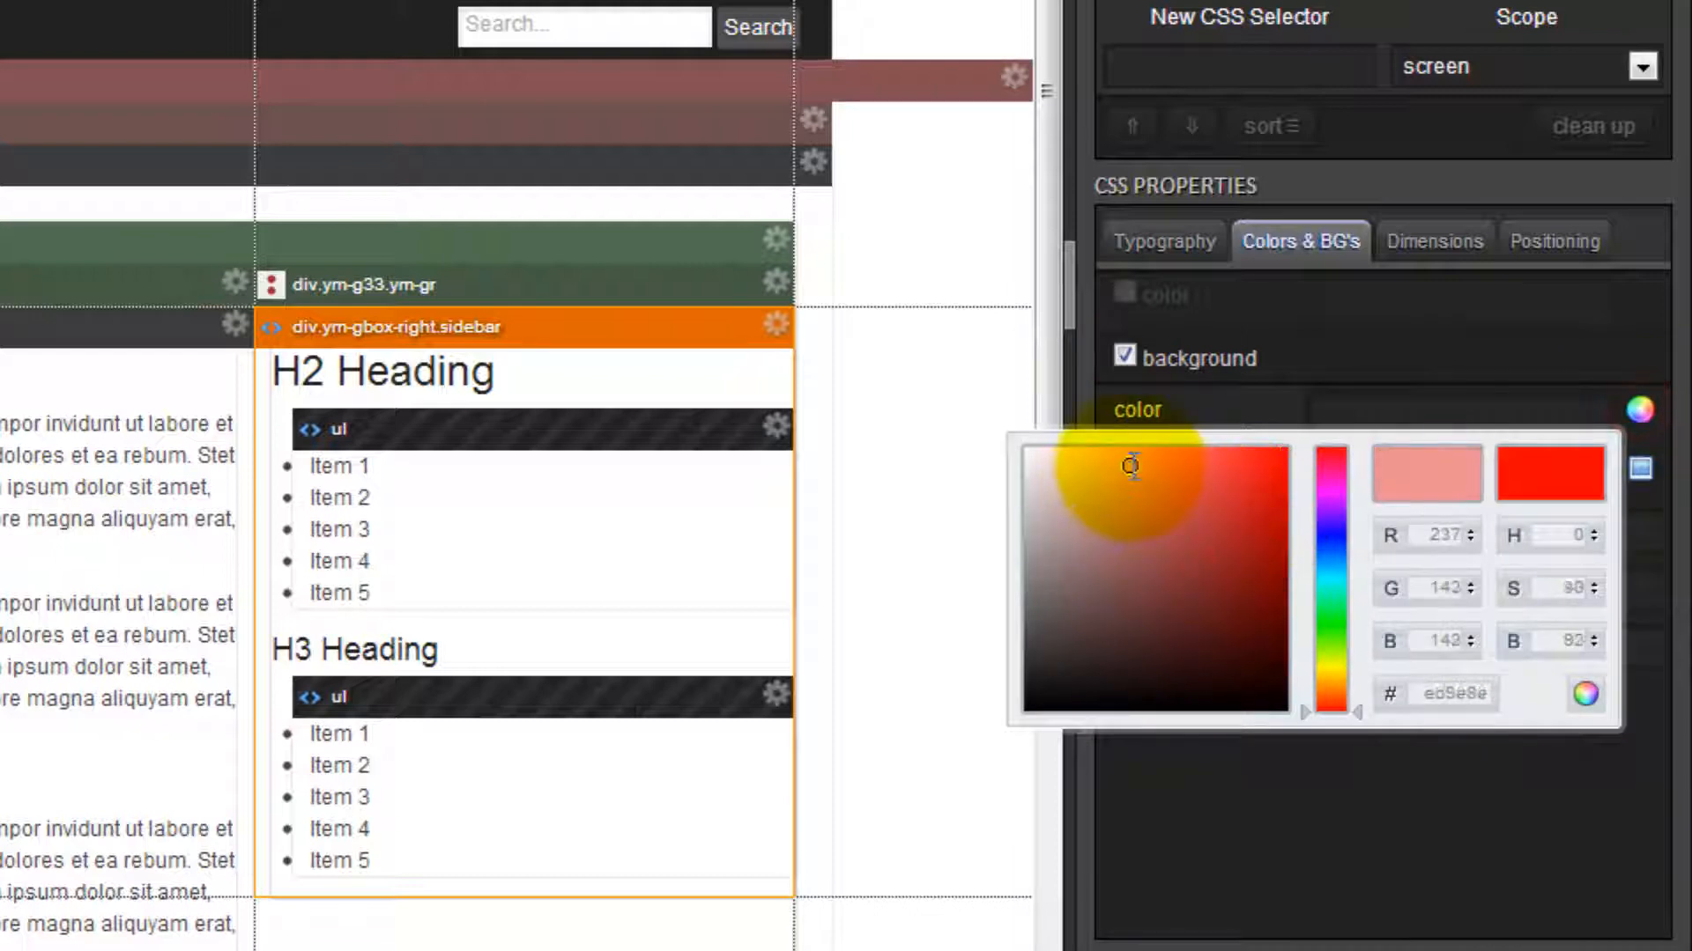
left_click(1585, 693)
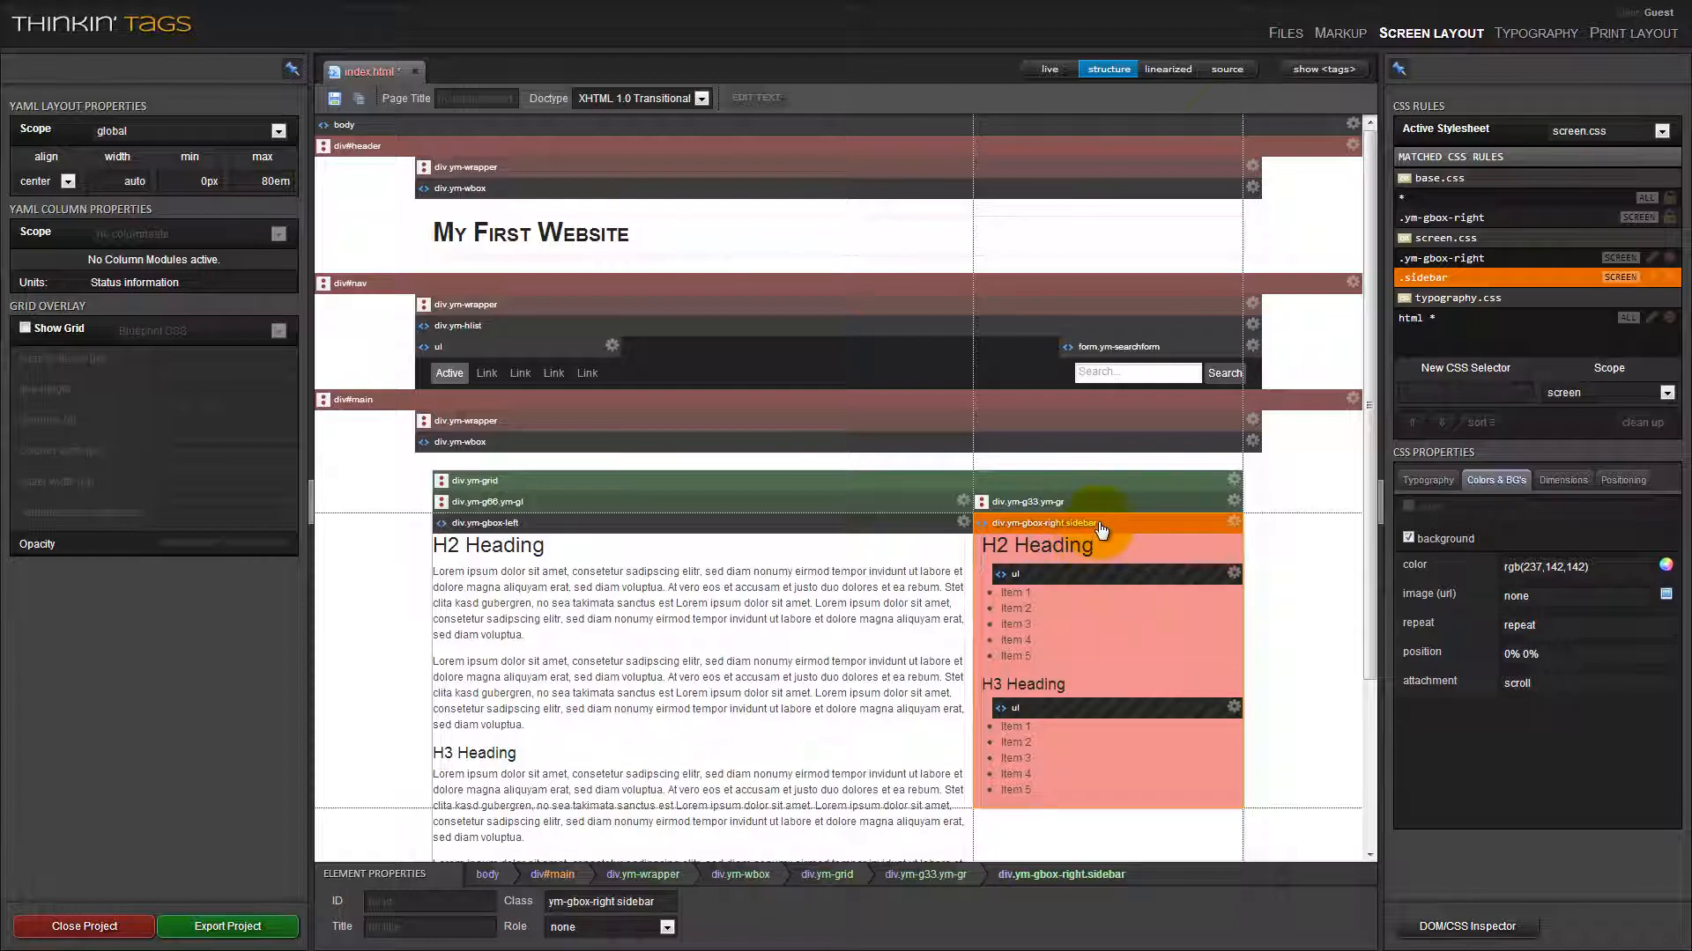
Remove the sidebar class from the right grid box, leaving ym-gbox-right as its only class.
left_click(1101, 528)
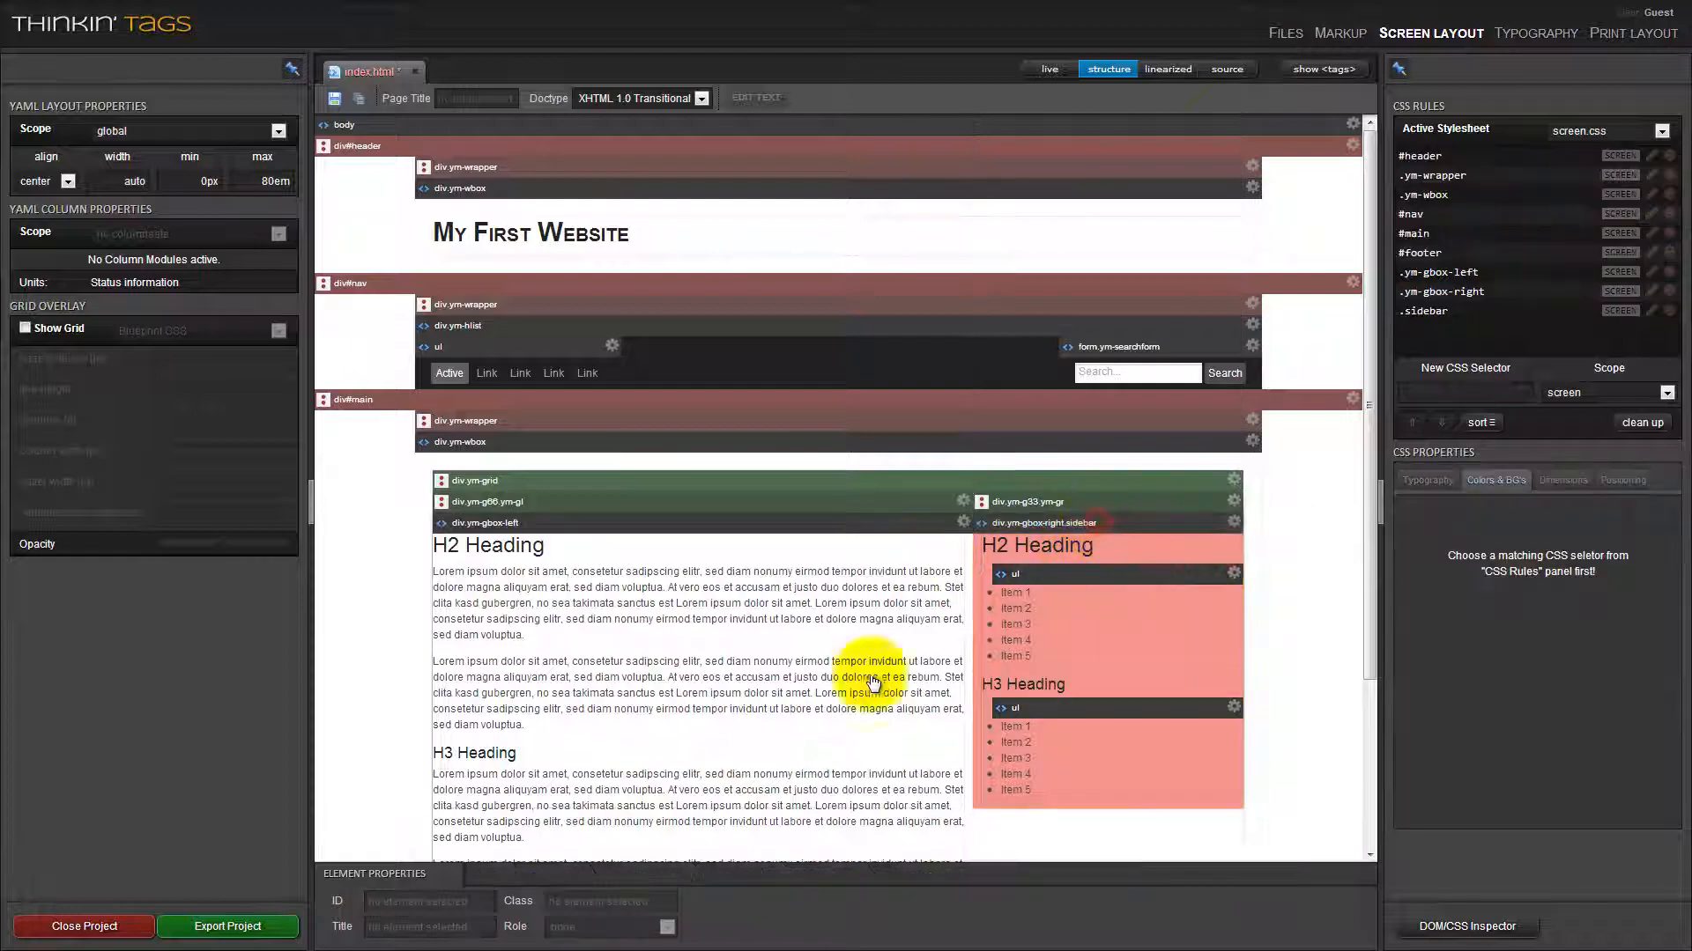
left_click(1080, 548)
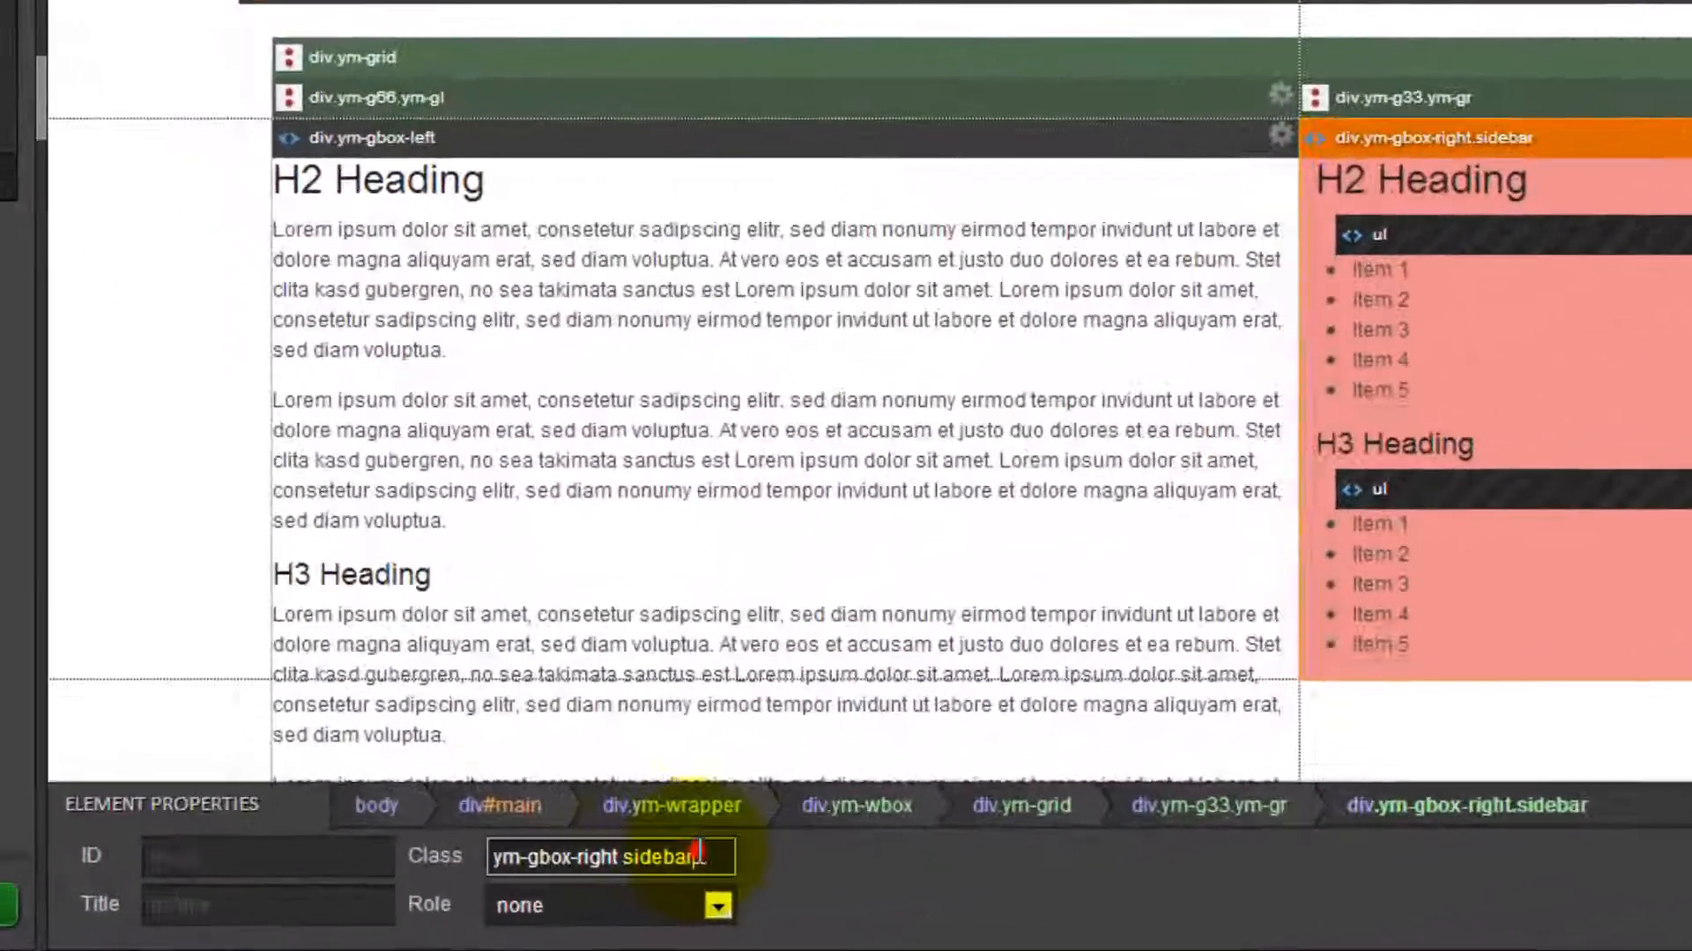
left_click(657, 901)
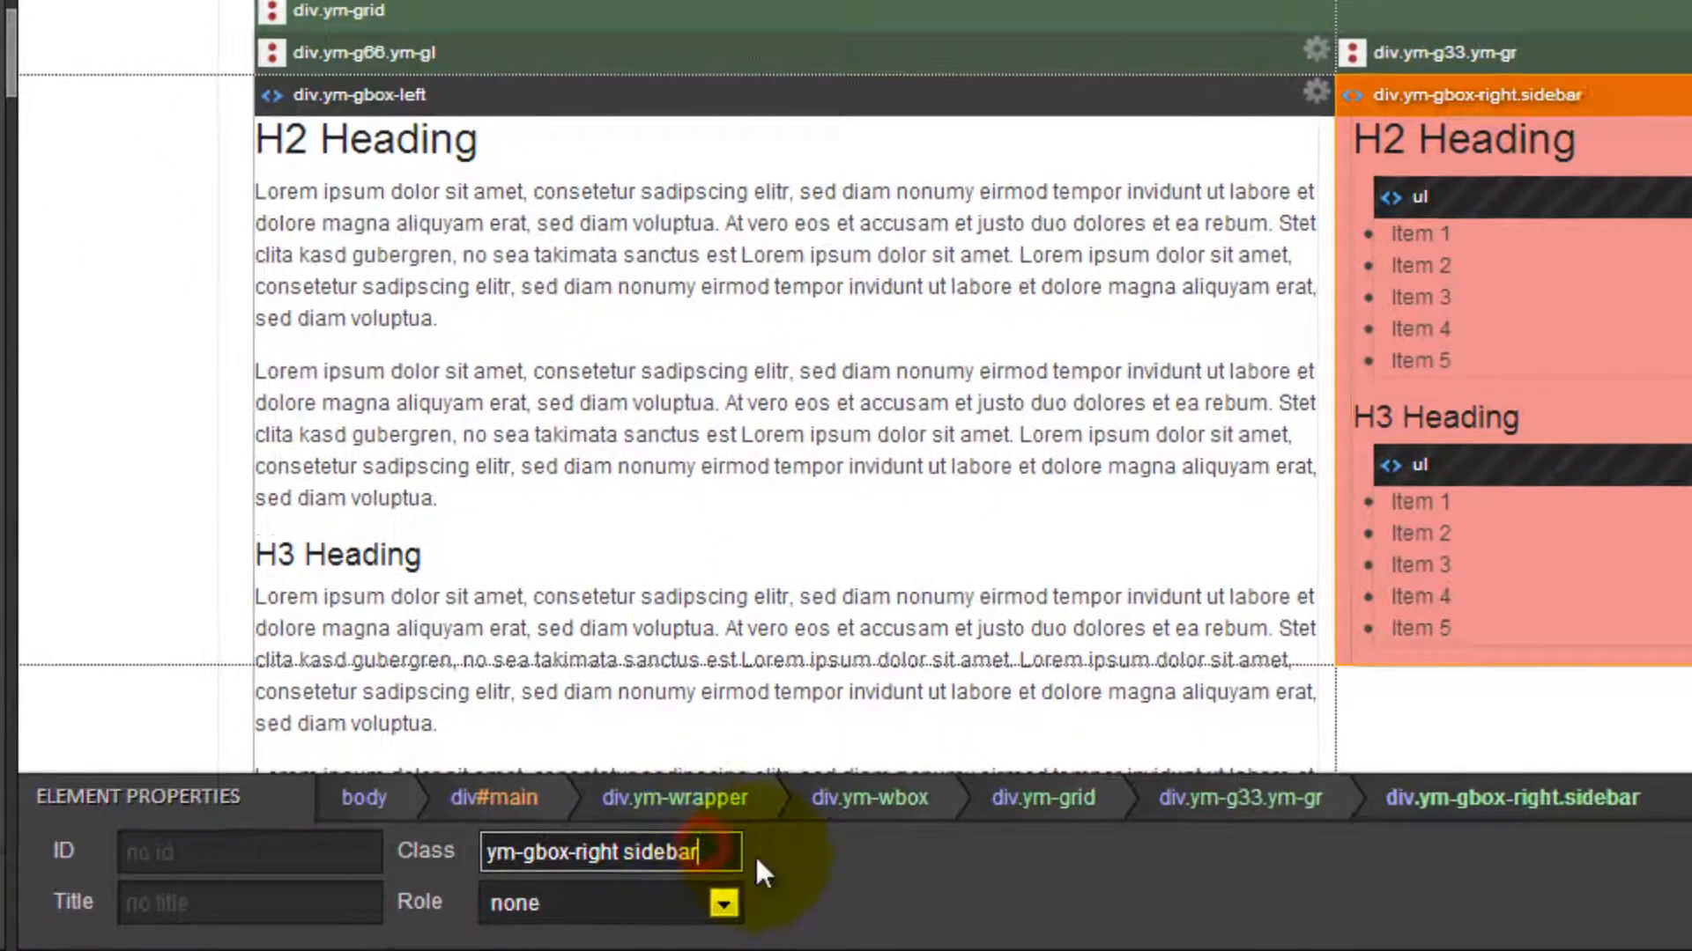
key("BackSpace")
key("BackSpace")
key("BackSpace")
key("BackSpace")
key("BackSpace")
key("BackSpace")
key("BackSpace")
key("BackSpace")
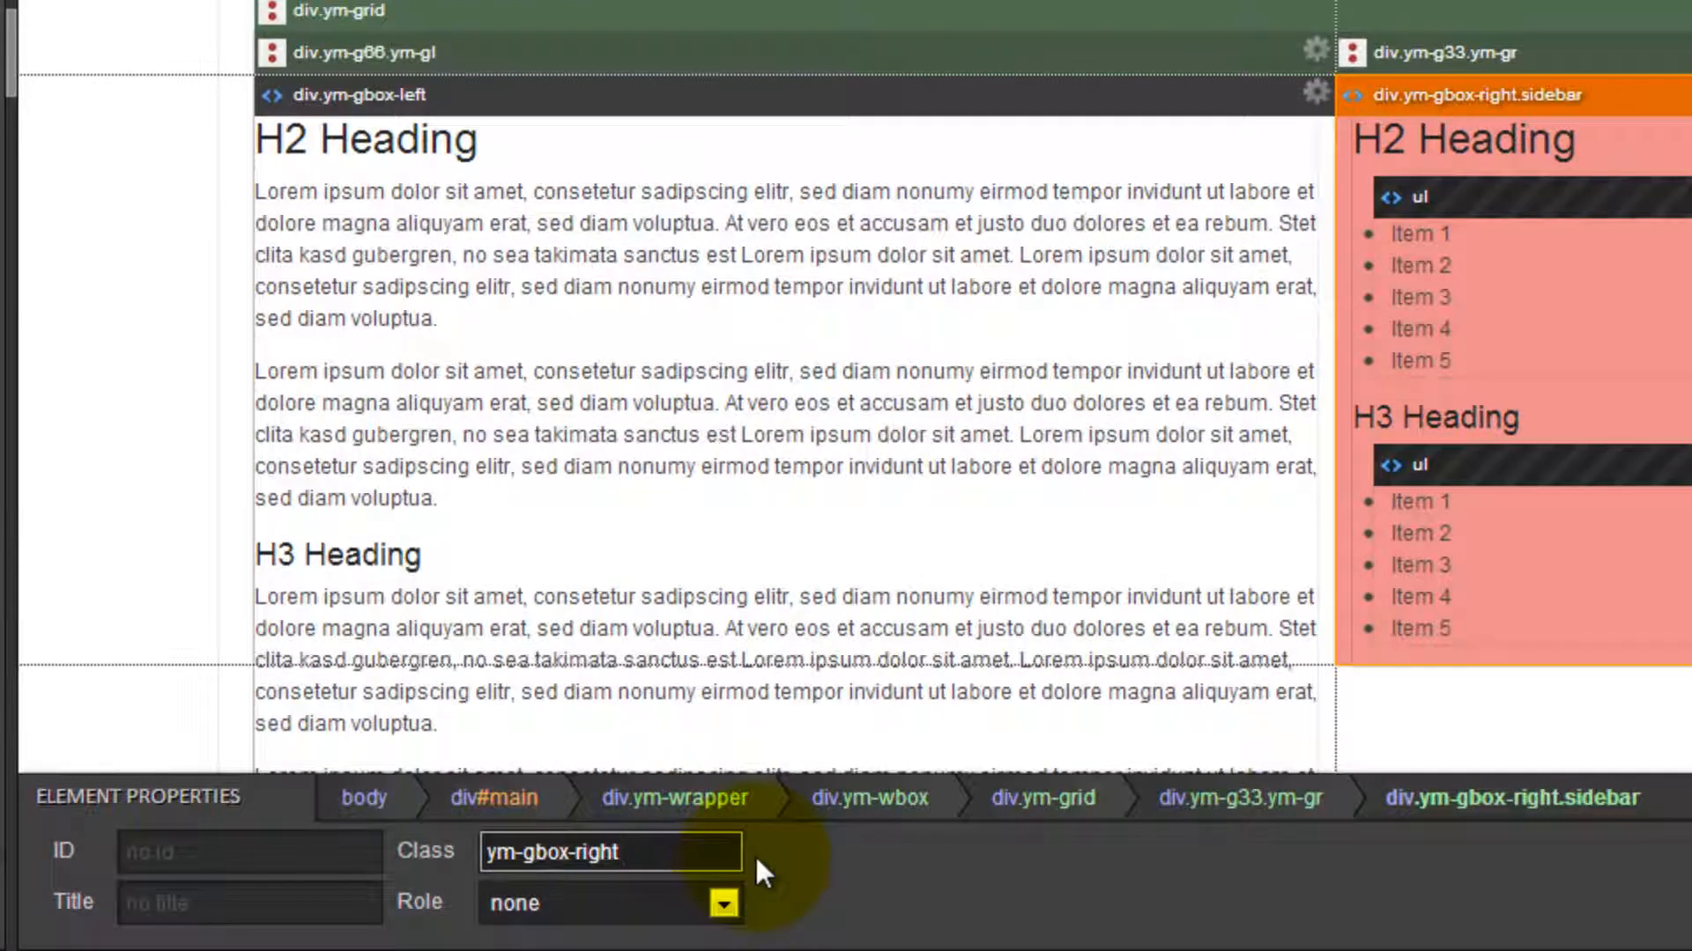
key("Return")
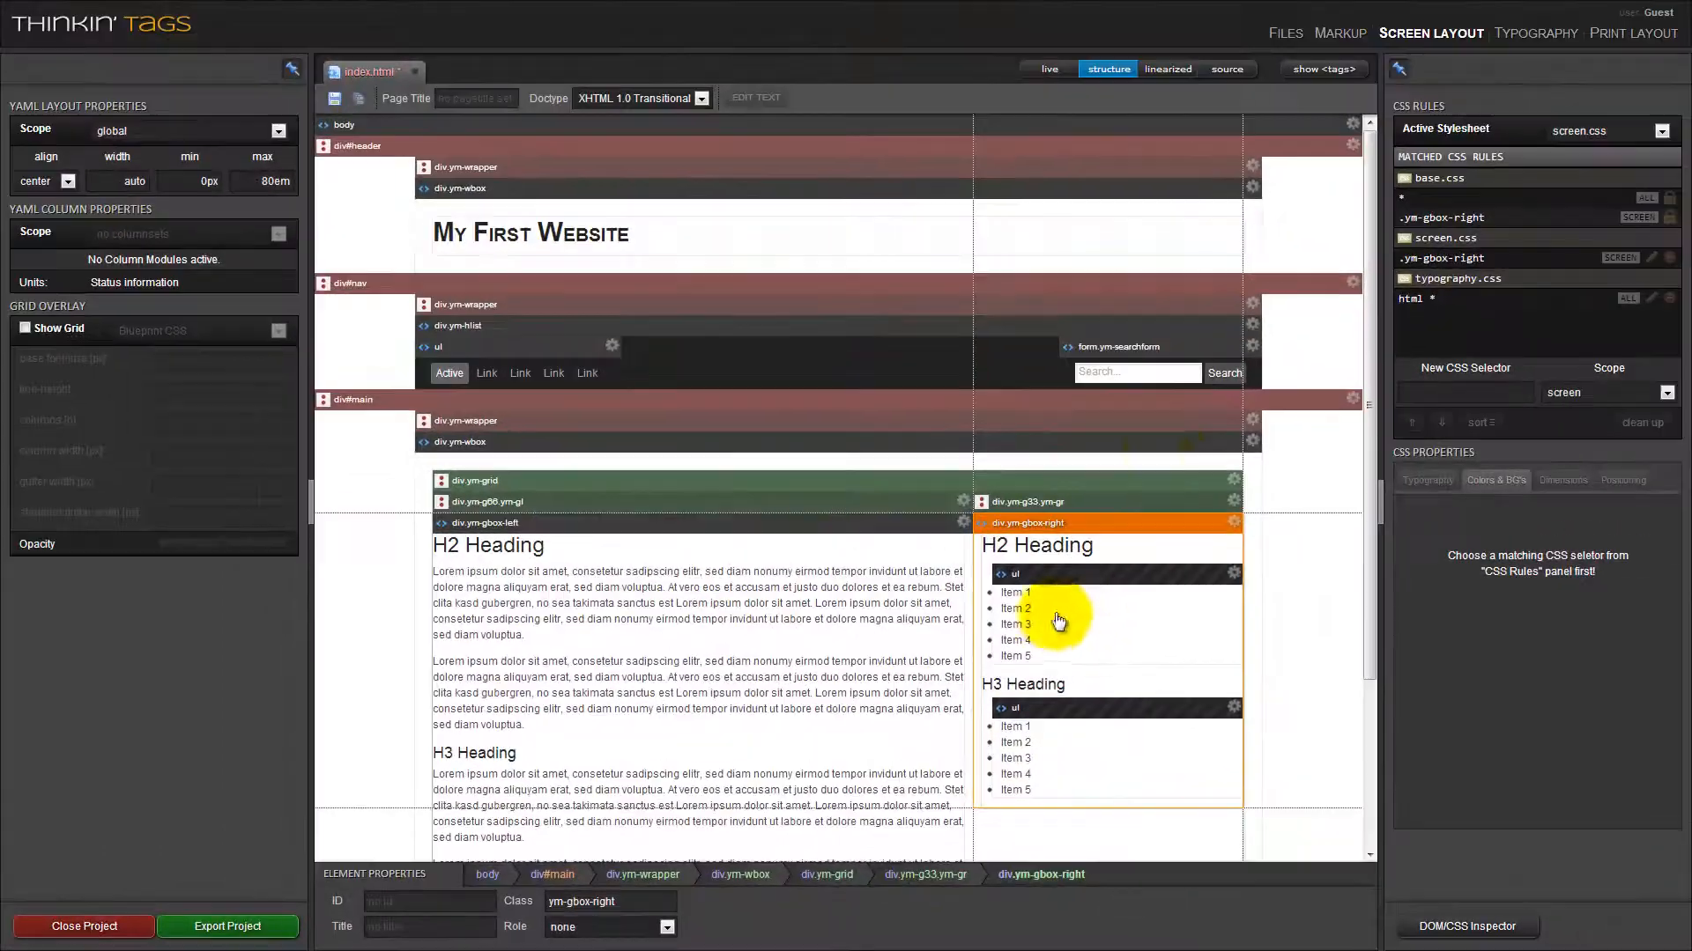
Deselect div.ym-gbox-right and delete the unused .sidebar rule from screen.css.
left_click(1121, 525)
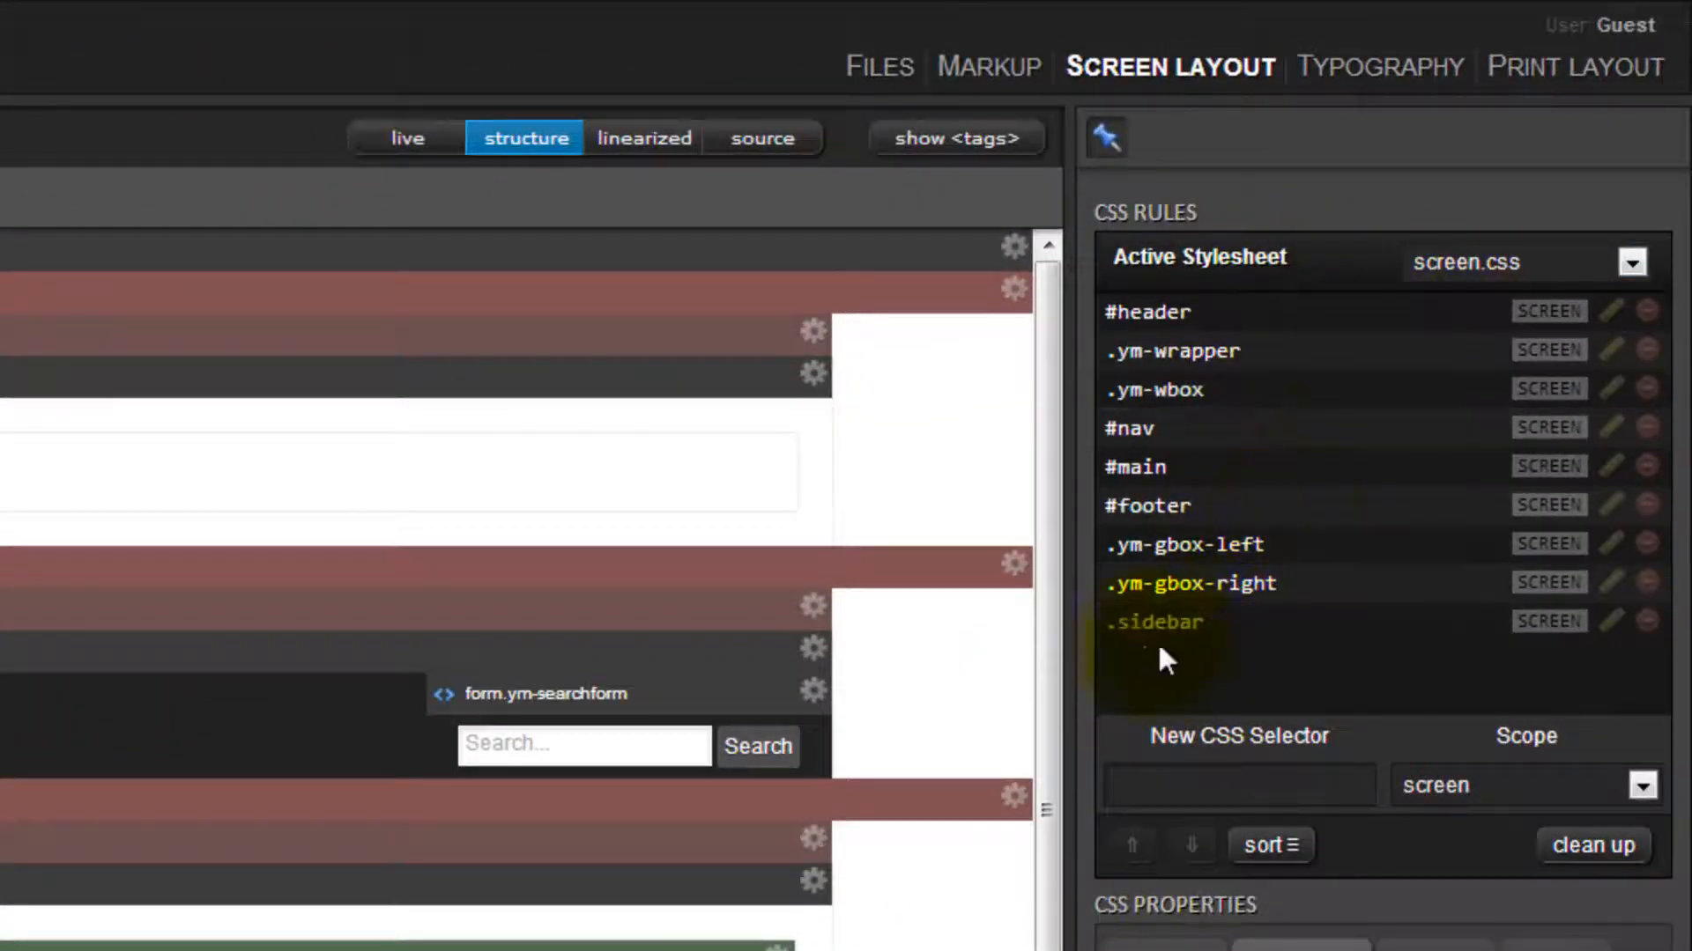
mouse_move(1117, 646)
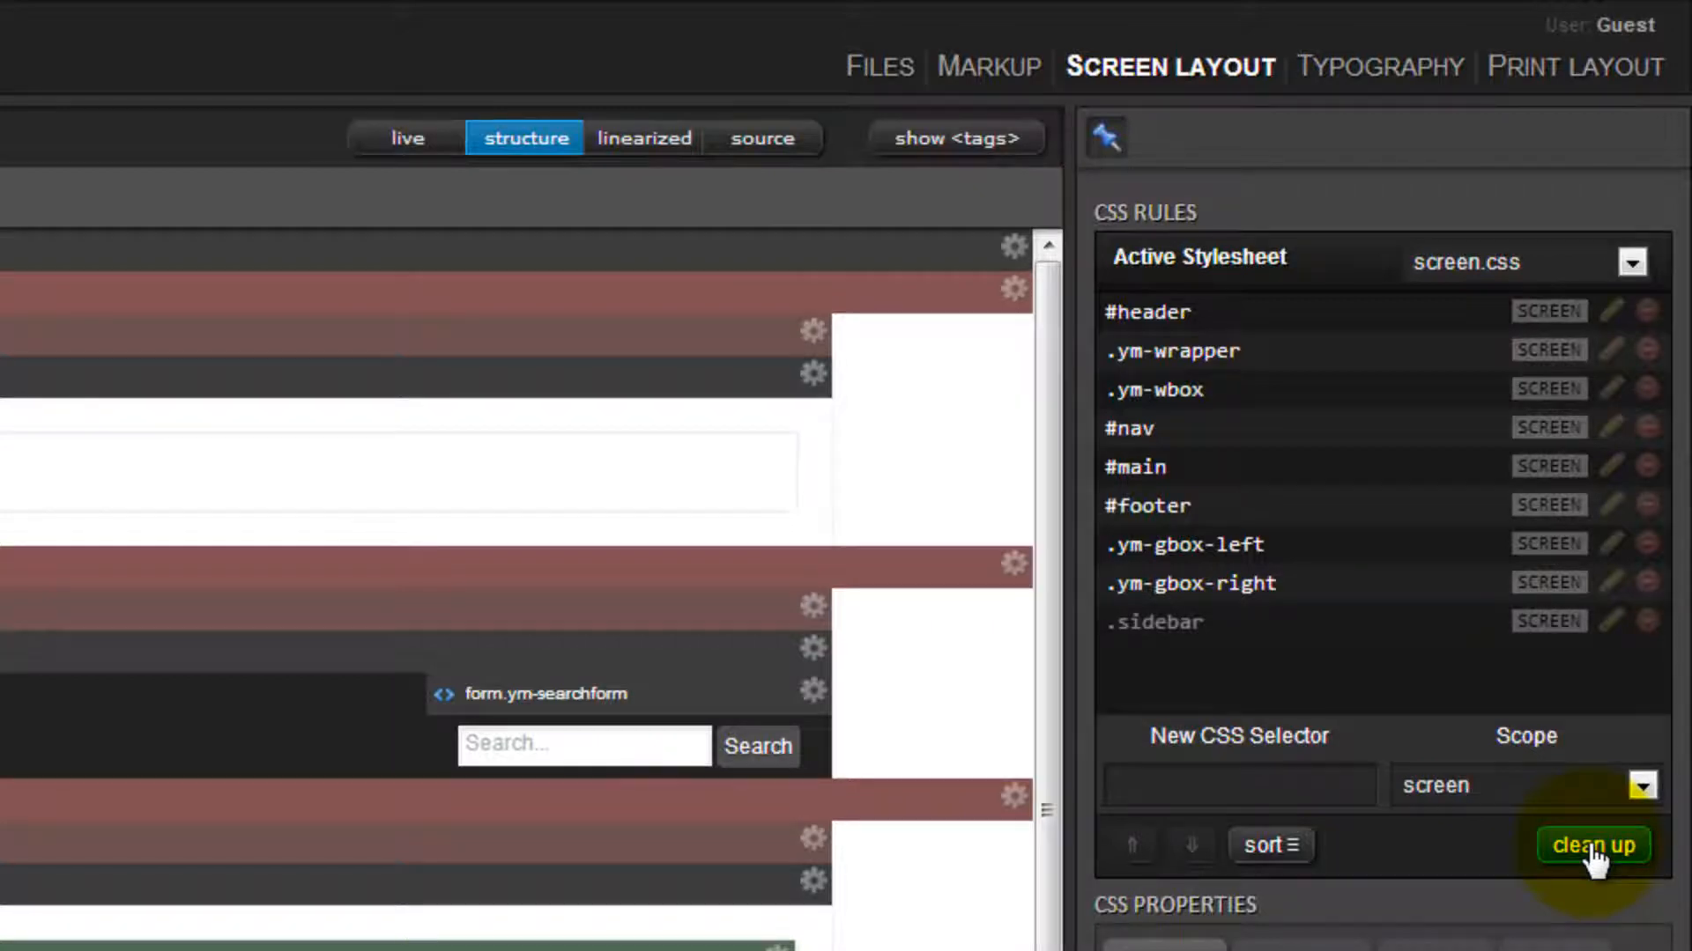
left_click(1647, 620)
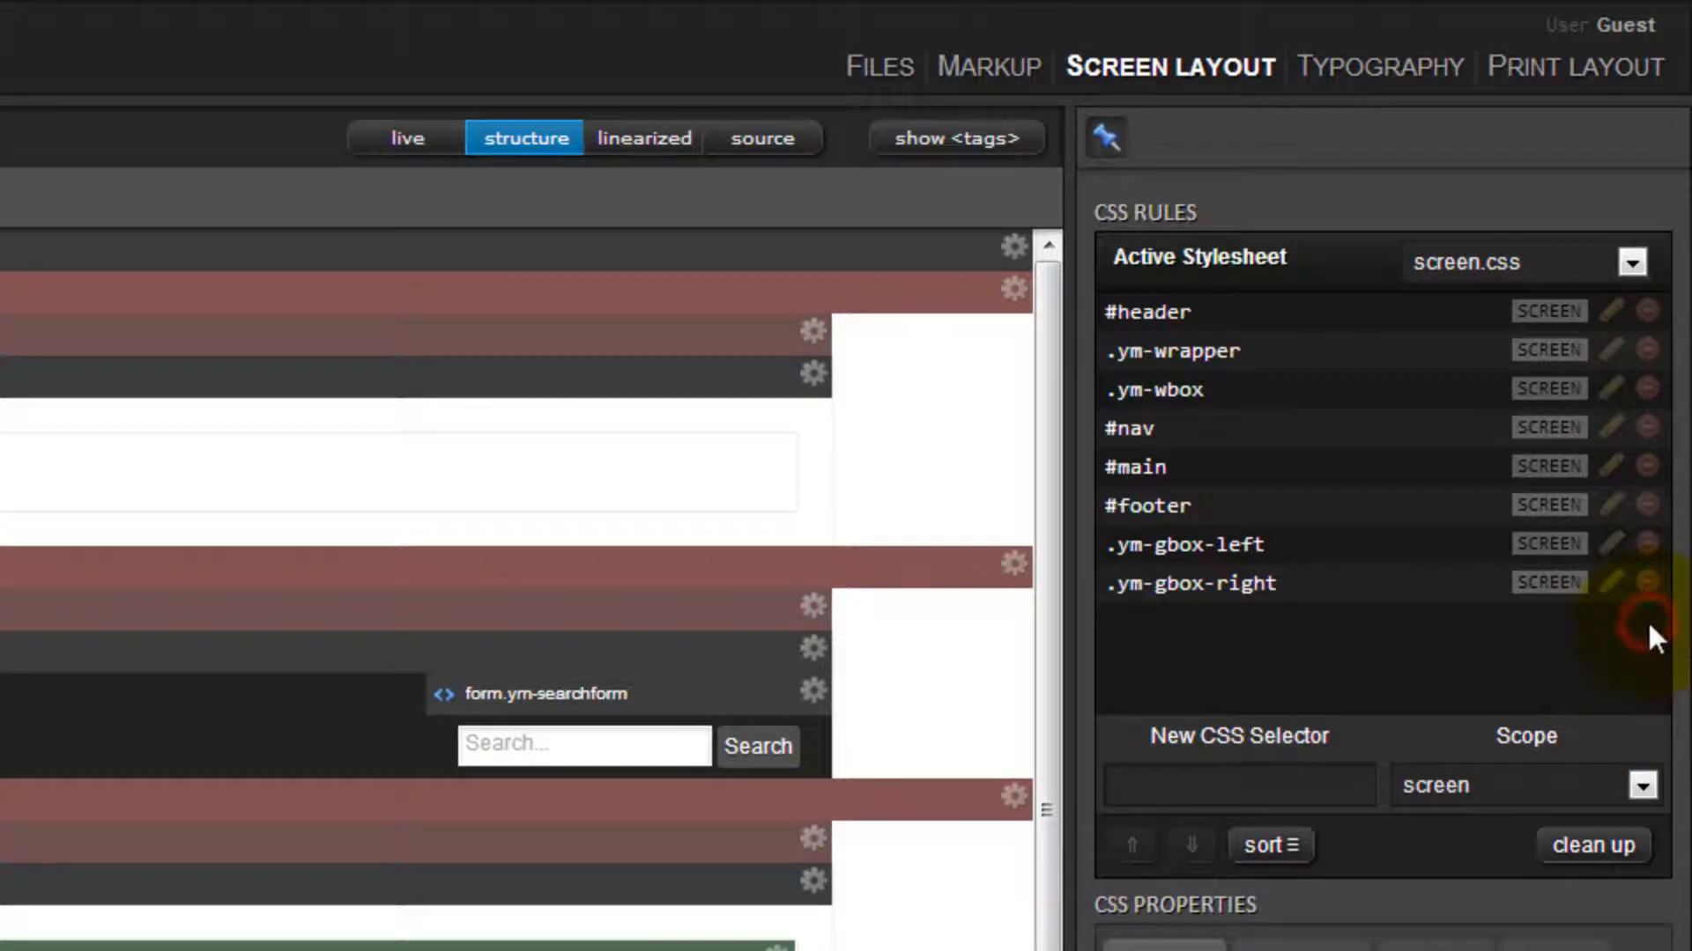